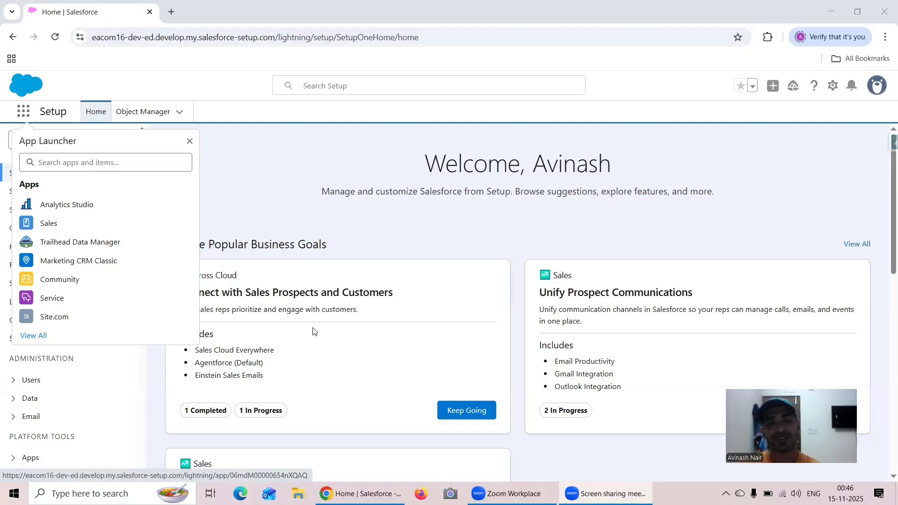
Open the Scratch Dashboard in Analytics Studio and switch it to edit mode
left_click(53, 204)
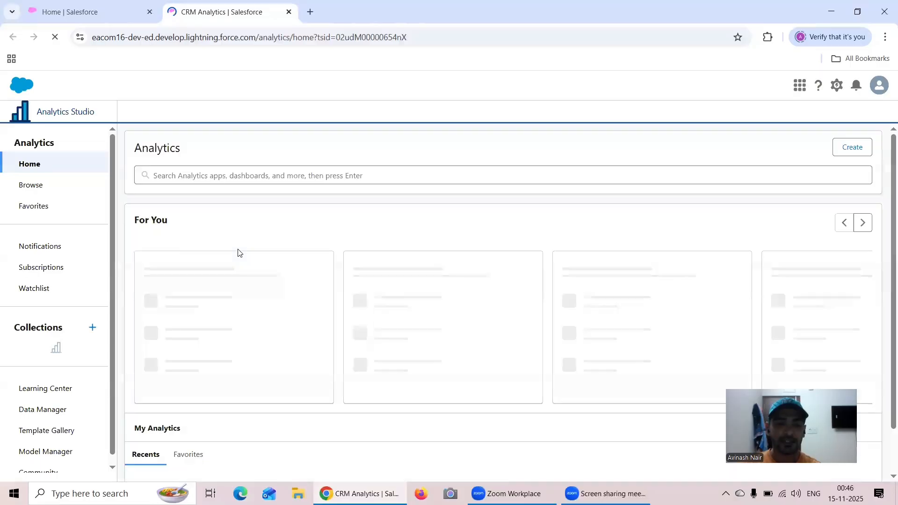
left_click(197, 299)
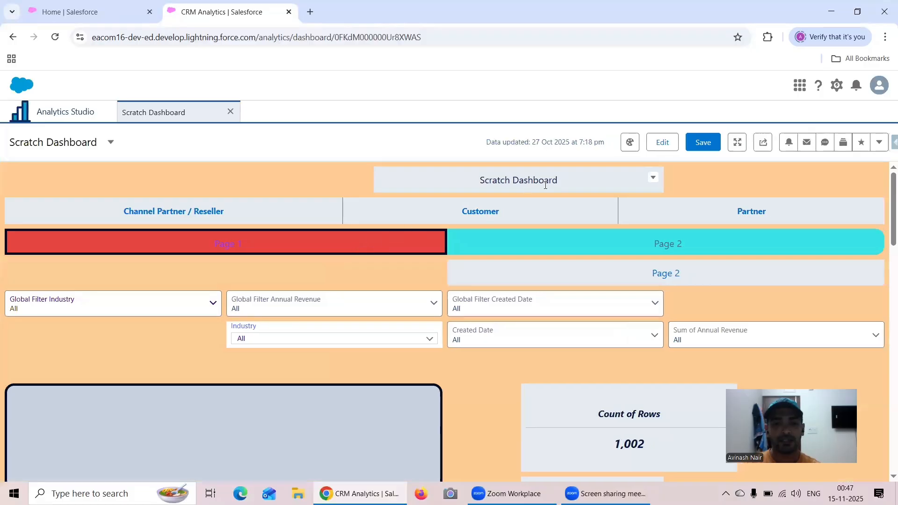
left_click(663, 144)
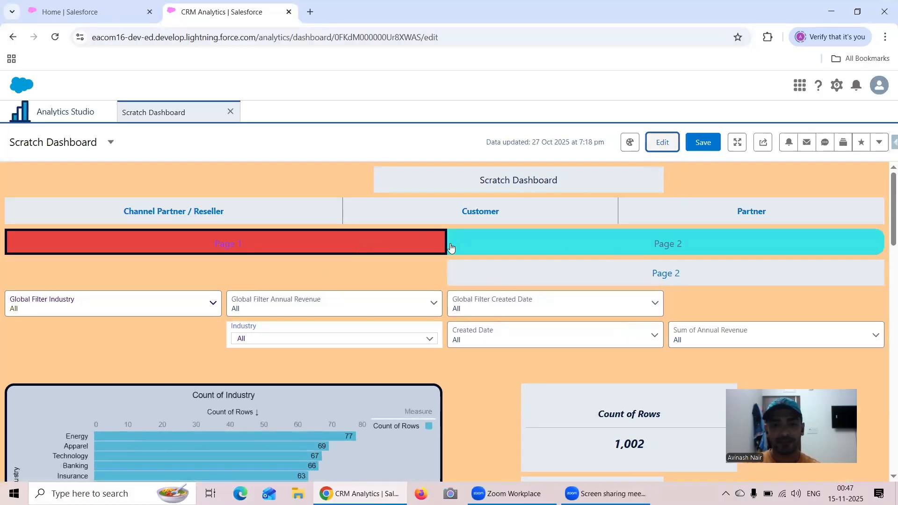
Move the Type, Billing Country and Industry section and the Industry input table on Page 1 down to free rows above them
scroll(387, 280, "down", 3)
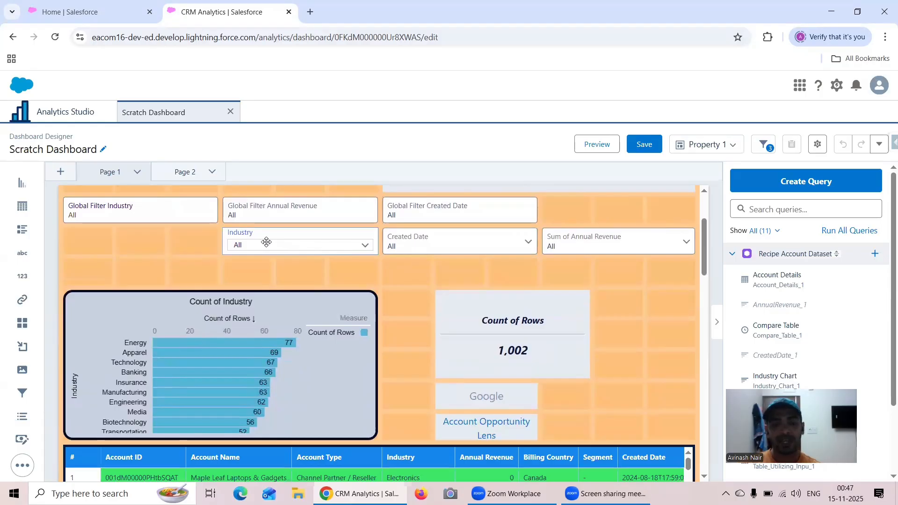
scroll(359, 258, "down", 4)
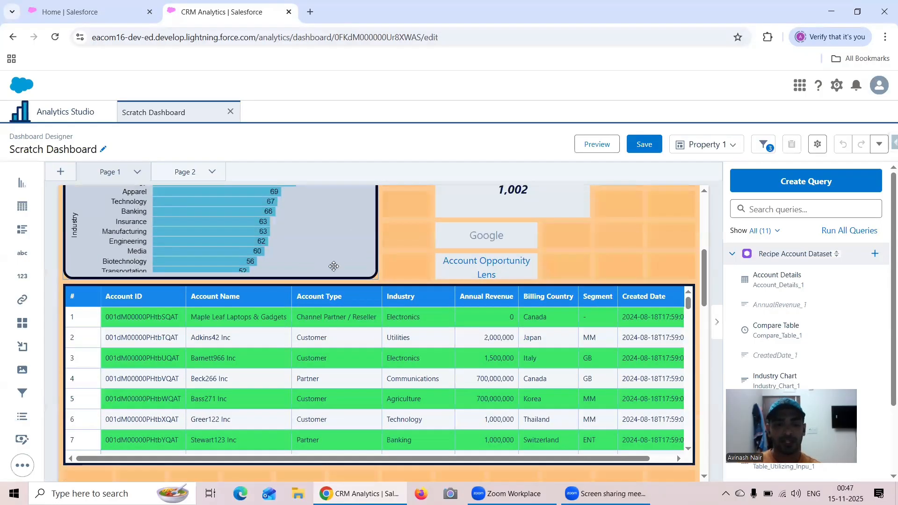
scroll(330, 266, "up", 3)
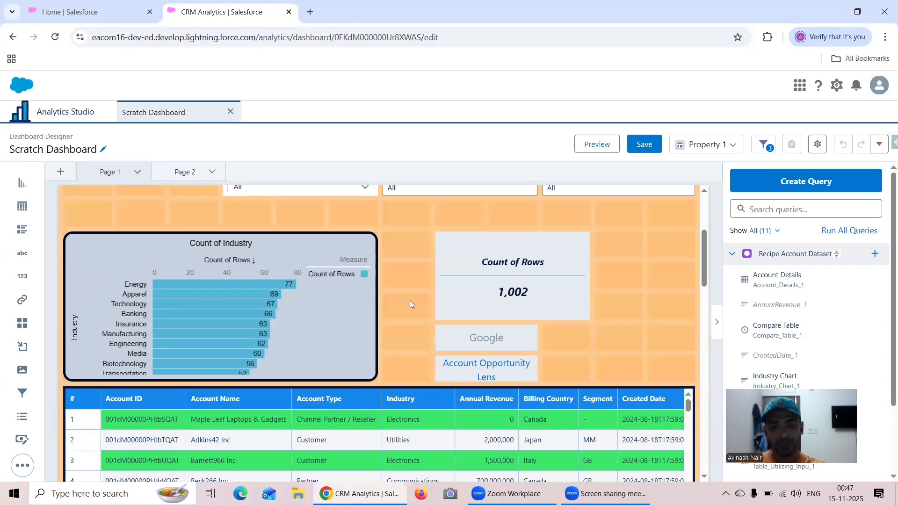
scroll(411, 305, "down", 5)
mouse_move(412, 307)
left_mouse_down()
mouse_move(419, 354)
mouse_move(427, 317)
left_mouse_up()
scroll(427, 315, "down", 7)
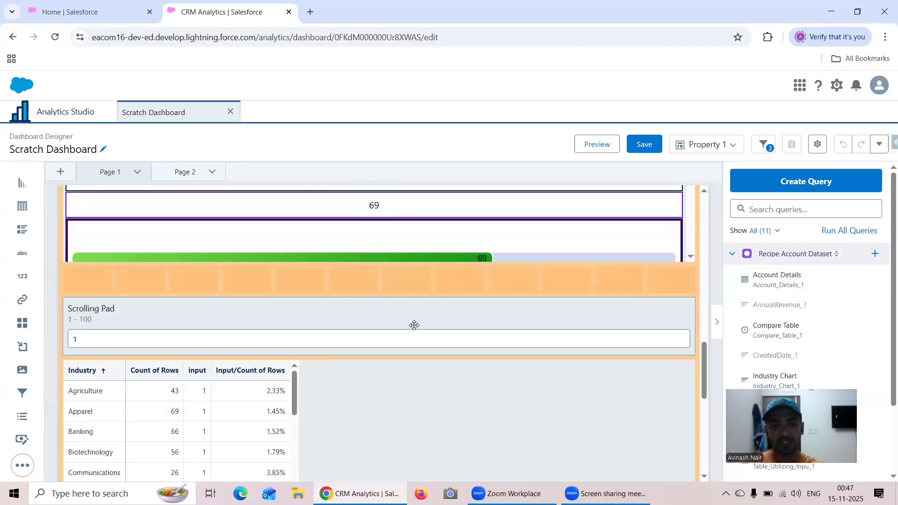
scroll(425, 307, "down", 2)
left_click(416, 342)
scroll(410, 331, "down", 3)
left_click_drag(416, 342, 398, 432)
scroll(395, 324, "up", 2)
left_click_drag(392, 250, 385, 386)
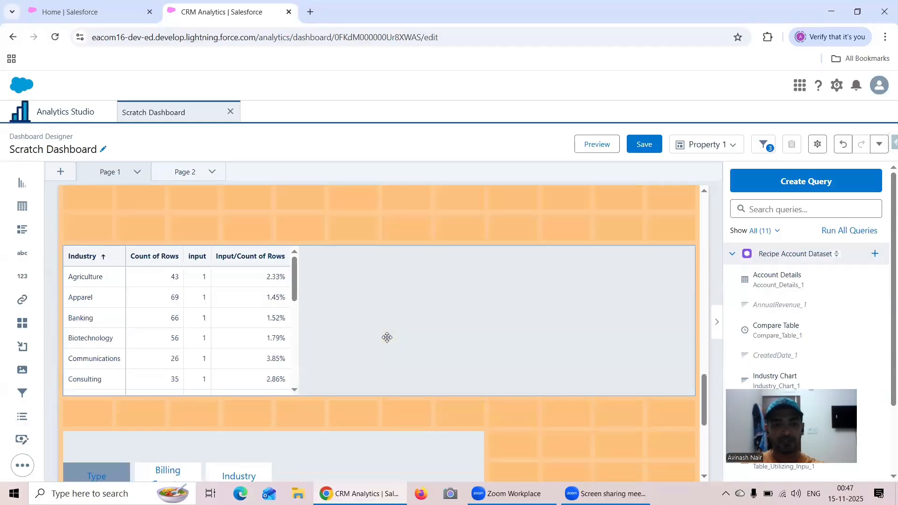
Move the Scrolling Pad widget and the repeated industry bars above it a few rows down the page
scroll(393, 281, "up", 3)
left_click_drag(395, 242, 404, 342)
scroll(403, 322, "up", 4)
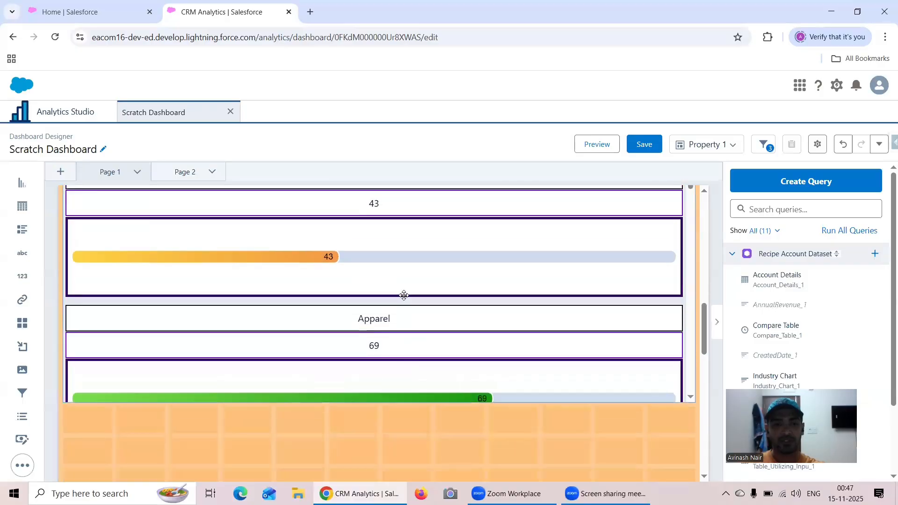
left_click_drag(403, 295, 404, 389)
Move the account details table and the Count of Industry chart about four rows down
scroll(413, 328, "up", 3)
scroll(406, 243, "up", 1)
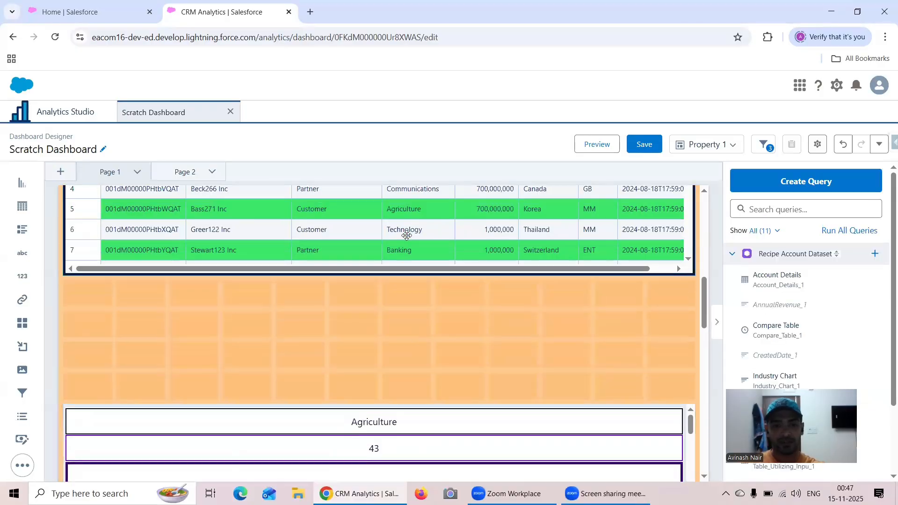
left_click_drag(405, 235, 404, 378)
scroll(402, 318, "up", 5)
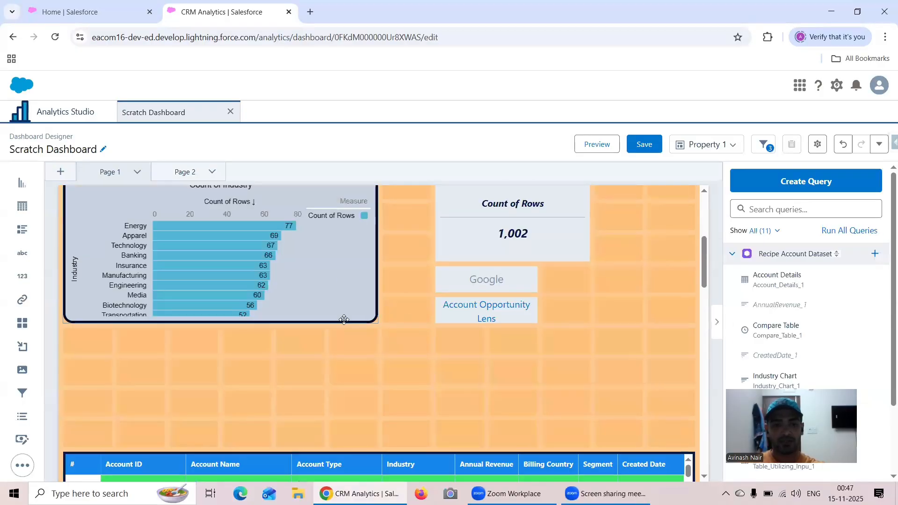
left_click_drag(344, 281, 347, 424)
Move the Account Opportunity Lens link, the Google link and the Count of Rows number down beside the Count of Industry chart
left_click(491, 318)
left_click_drag(499, 290, 501, 373)
left_click_drag(515, 237, 511, 346)
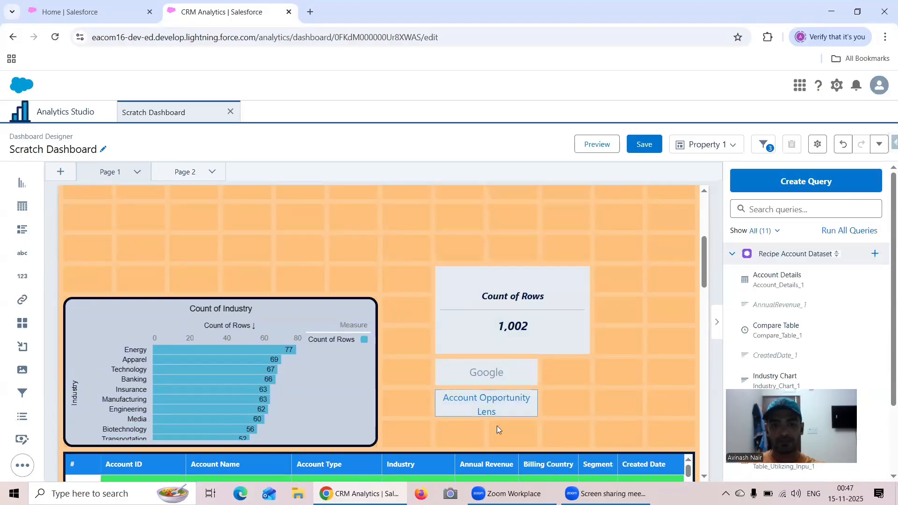
left_click(496, 411)
left_click_drag(499, 428, 500, 431)
left_click_drag(505, 376, 505, 408)
left_click(512, 323)
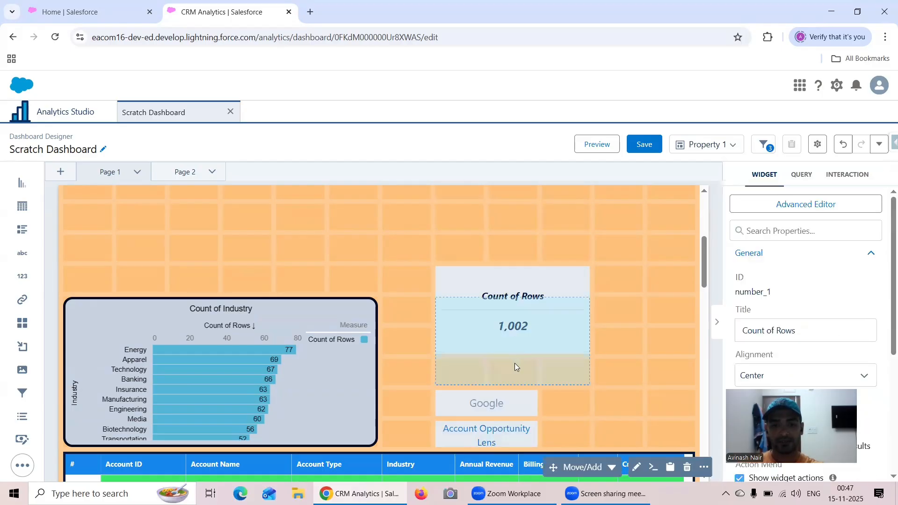
Move the Global Filter Industry widget four rows down into the freed space
scroll(371, 310, "up", 3)
scroll(308, 268, "up", 1)
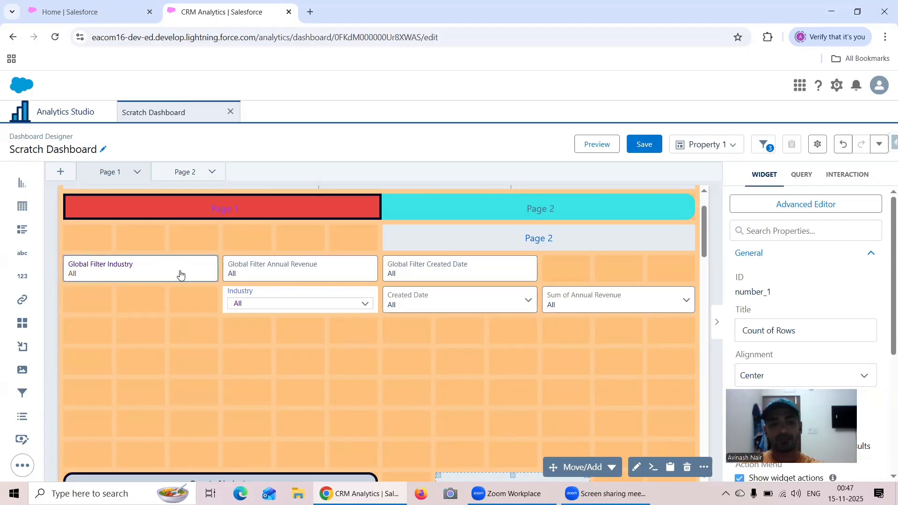
left_click_drag(180, 274, 172, 417)
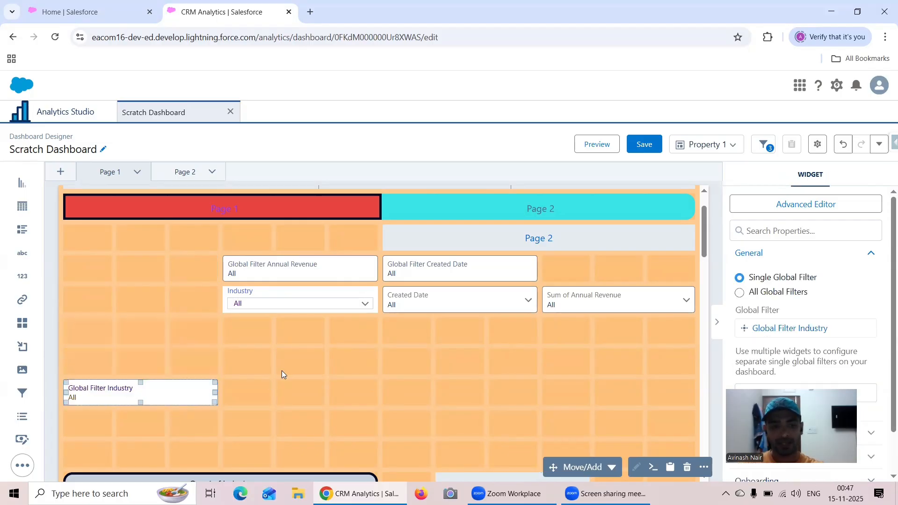
Select the other five filter widgets together and move them down in line with Global Filter Industry
left_click(296, 270)
left_click(301, 293, "shift")
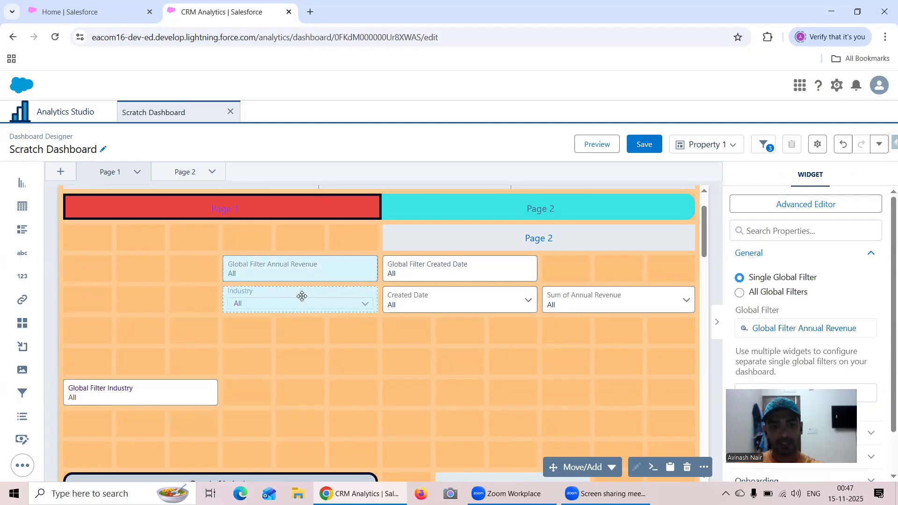
left_click(427, 294, "shift")
left_click(427, 300, "ctrl")
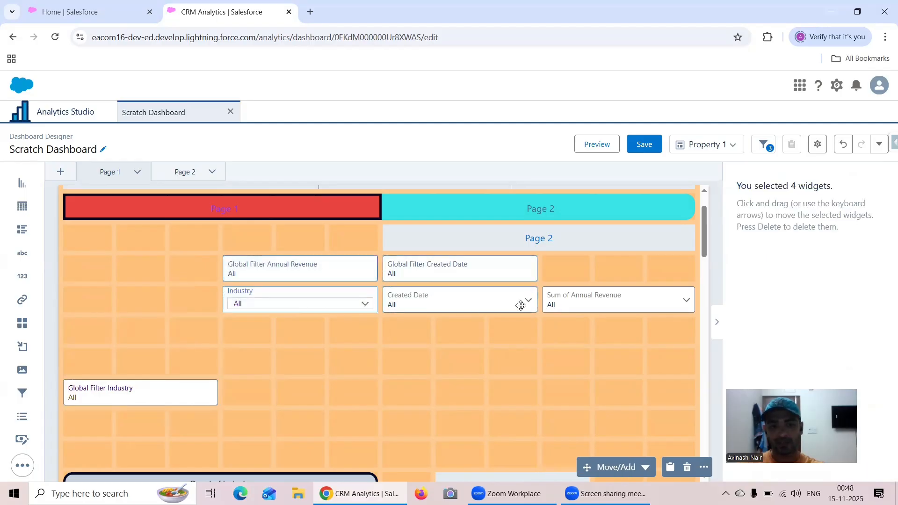
left_click(582, 307, "ctrl")
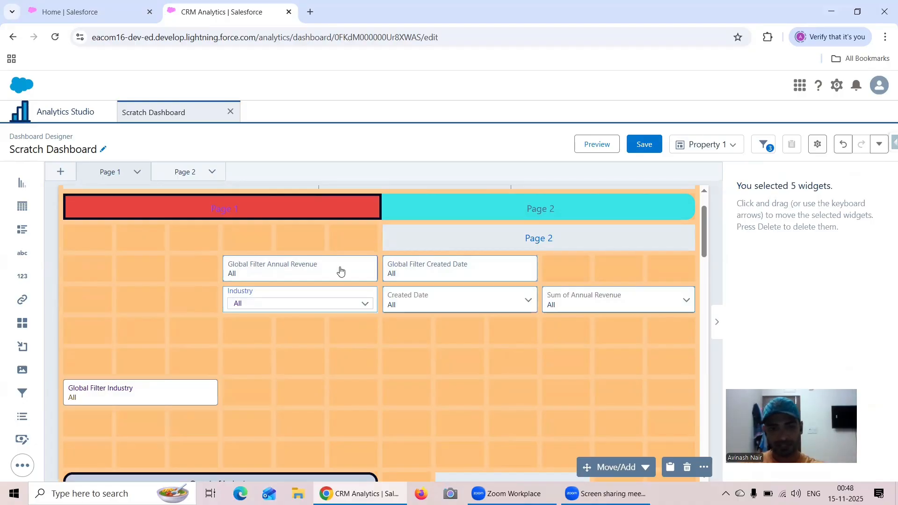
left_click_drag(341, 271, 345, 410)
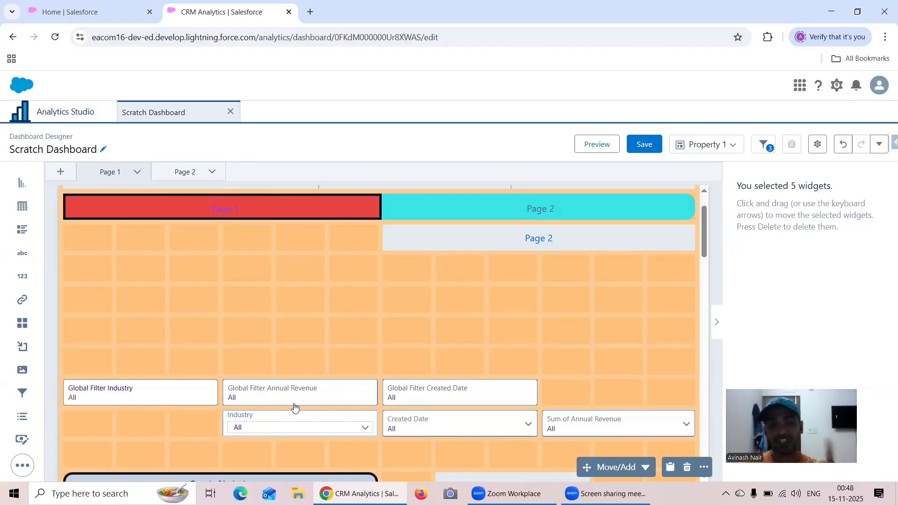
Select all six filter widgets as one group
left_click(141, 398)
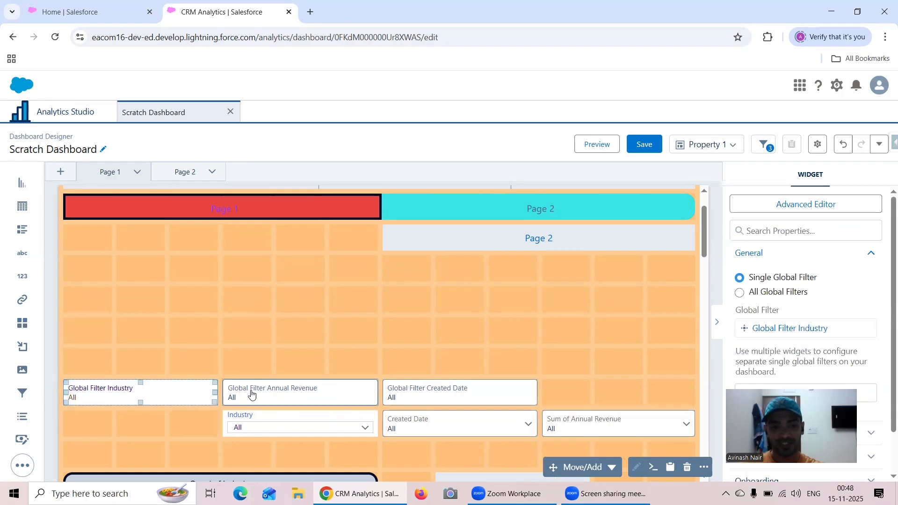
left_click(252, 396, "shift")
left_click(411, 392, "shift")
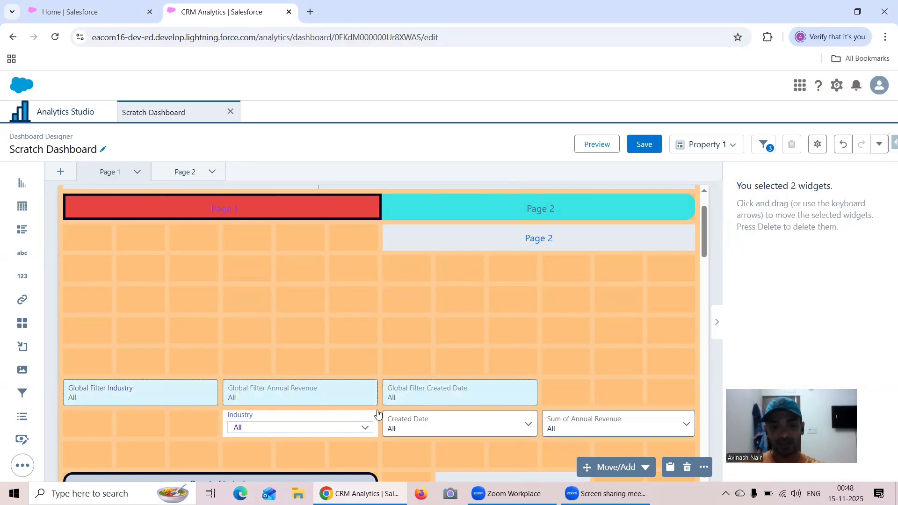
left_click(350, 422, "shift")
left_click(437, 422, "shift")
left_click(581, 422, "shift")
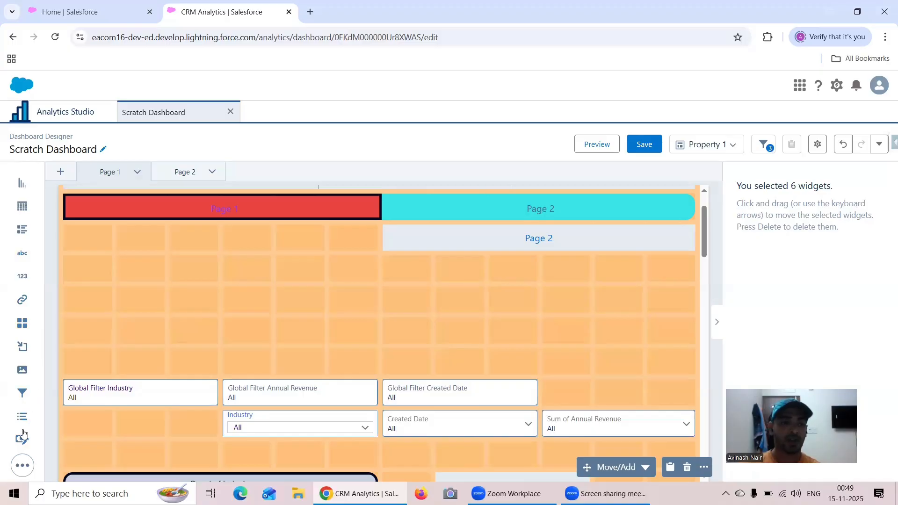
Add a container three rows tall above the filters and stretch it across the full page width
mouse_move(26, 397)
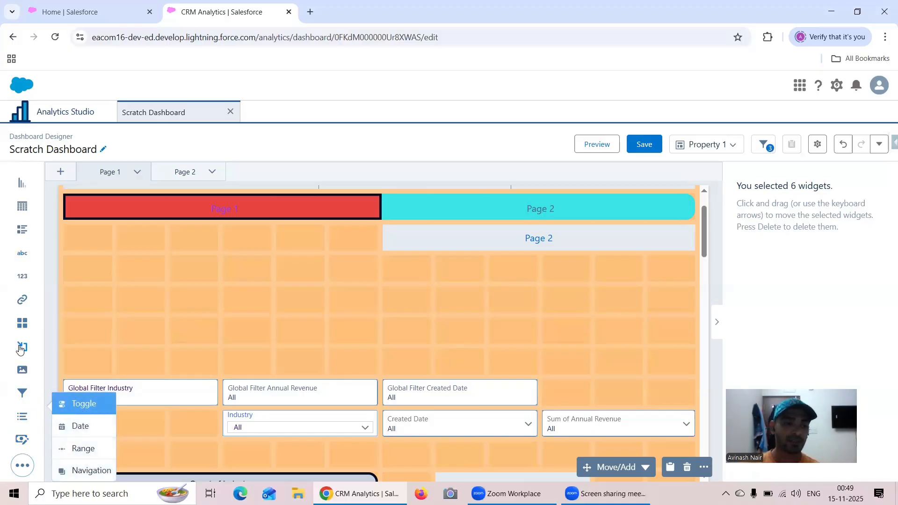
left_click_drag(63, 359, 103, 302)
left_click_drag(217, 302, 693, 305)
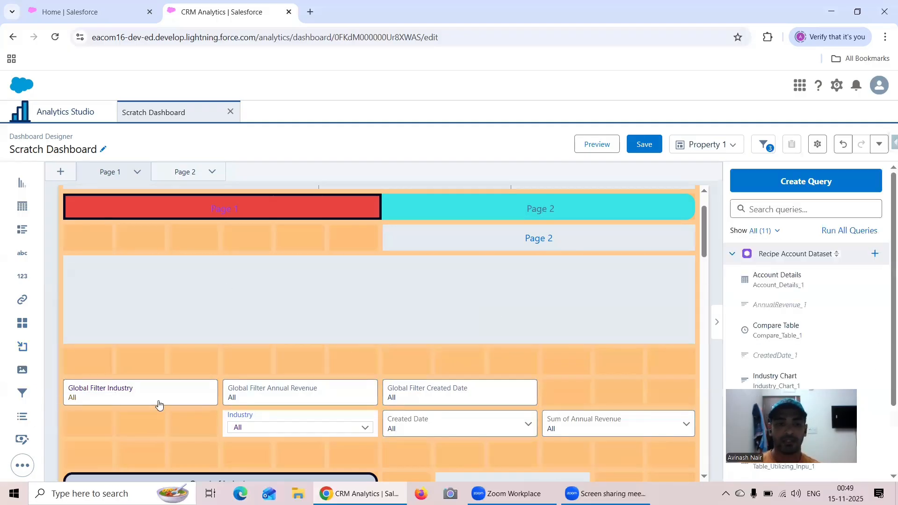
Move all six filter widgets into the new container and shrink its height to two rows
left_click_drag(158, 400, 177, 288)
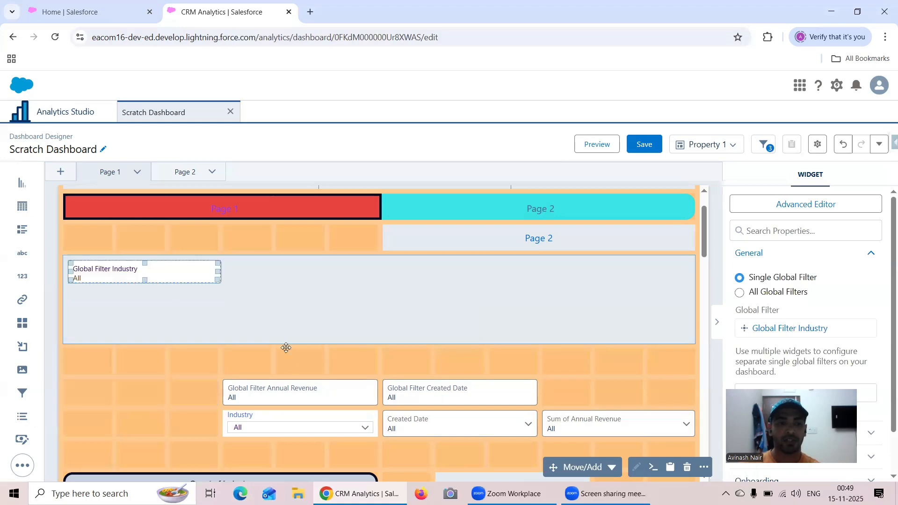
left_click(291, 397)
left_click_drag(293, 340, 292, 281)
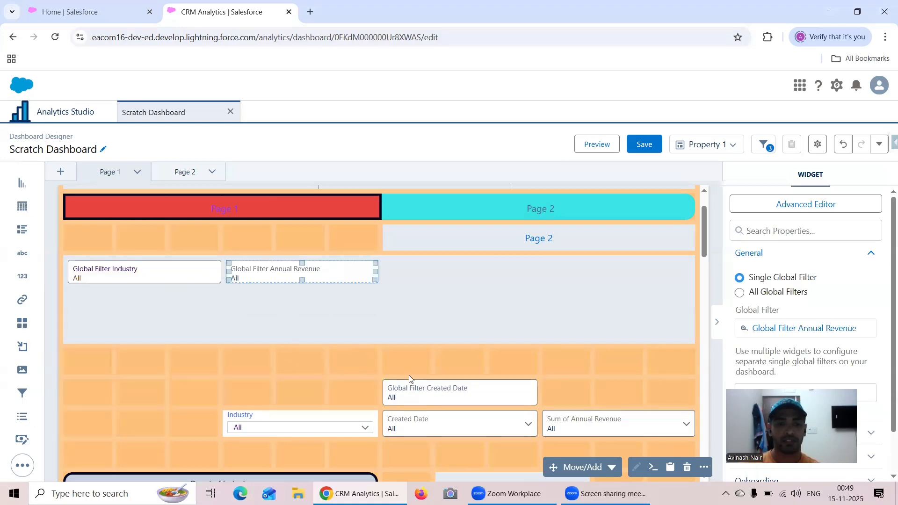
left_click_drag(437, 393, 466, 281)
left_click_drag(362, 432, 432, 383)
left_click_drag(457, 421, 463, 301)
left_click_drag(597, 421, 596, 316)
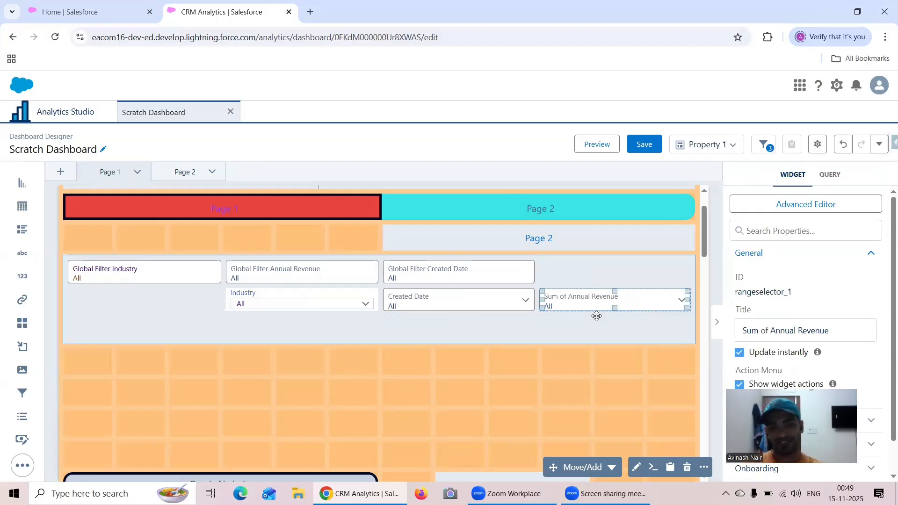
left_click(503, 333)
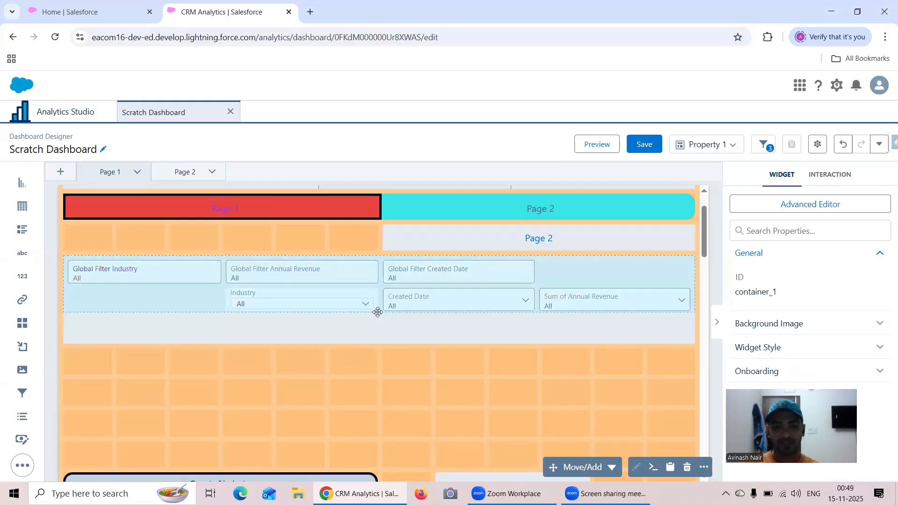
left_click(384, 339)
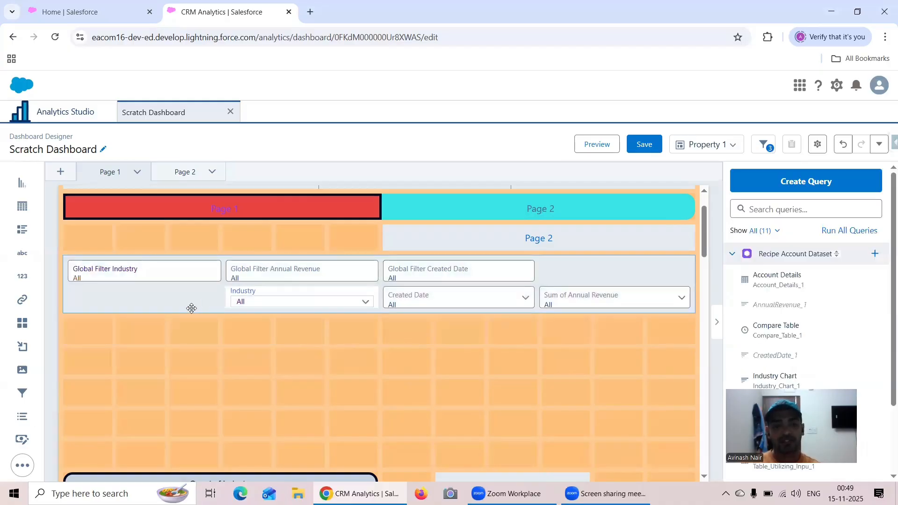
Move the filter container down the page as one unit and return it to its place under the Page 2 link
left_click_drag(192, 308, 201, 325)
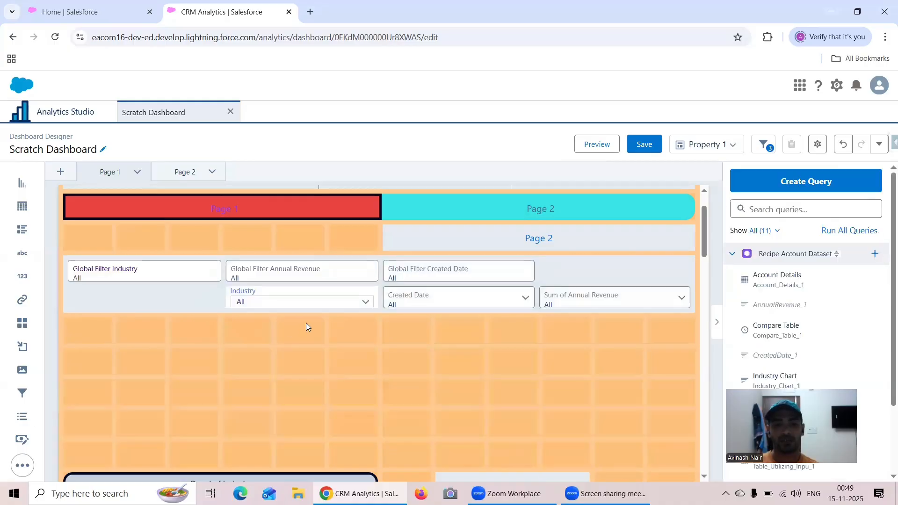
scroll(412, 304, "down", 3)
scroll(362, 239, "up", 2)
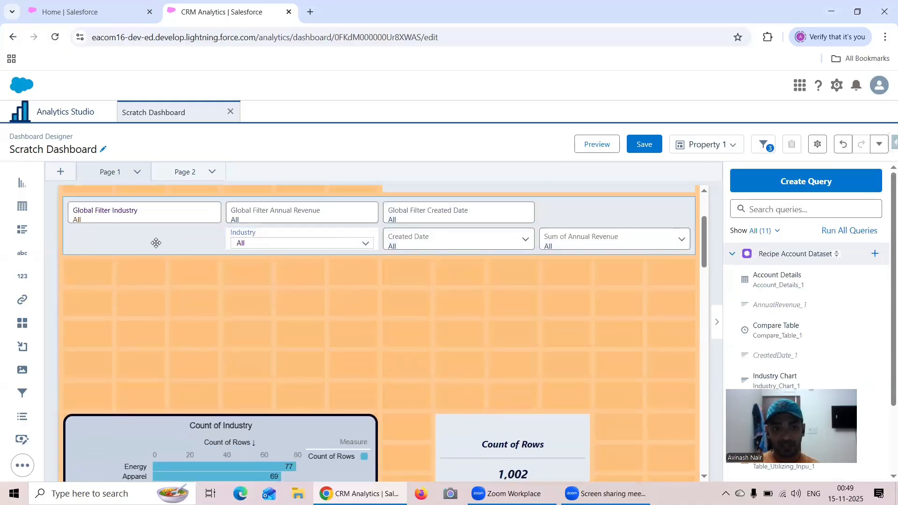
left_click_drag(164, 264, 213, 445)
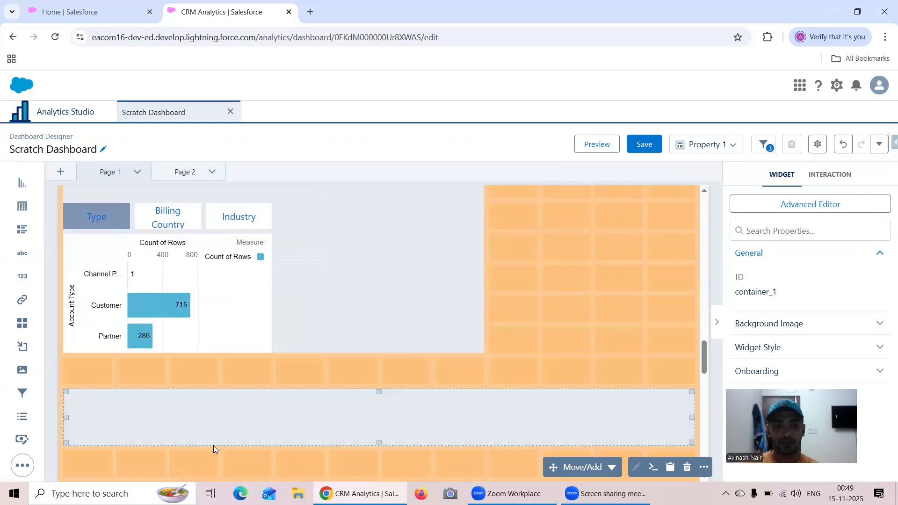
left_click_drag(191, 437, 234, 341)
Add a second container above the Count of Industry chart and widen it to about seven columns
scroll(497, 346, "down", 2)
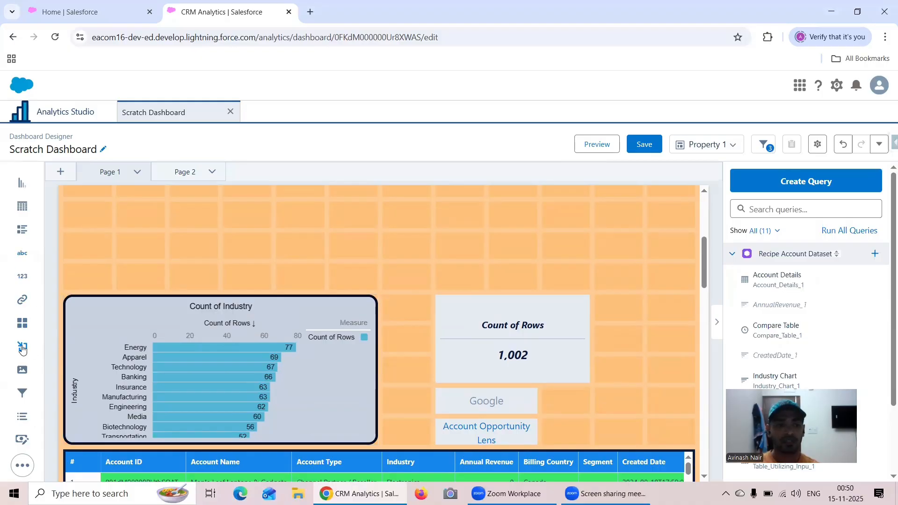
left_click_drag(22, 346, 127, 245)
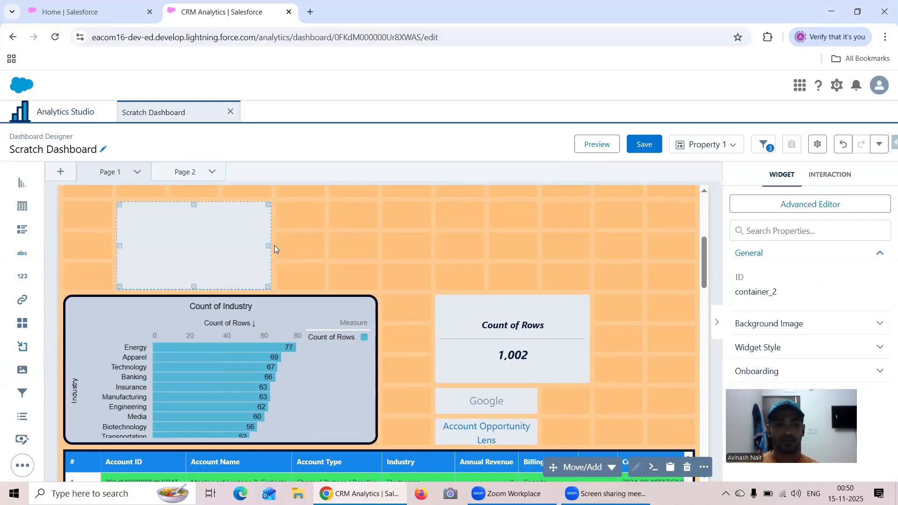
left_click_drag(273, 245, 214, 245)
Place the Count of Rows number, the Google link and the Account Opportunity Lens link inside the second container
left_click_drag(485, 404, 398, 230)
left_click_drag(470, 442, 440, 257)
scroll(466, 287, "up", 2)
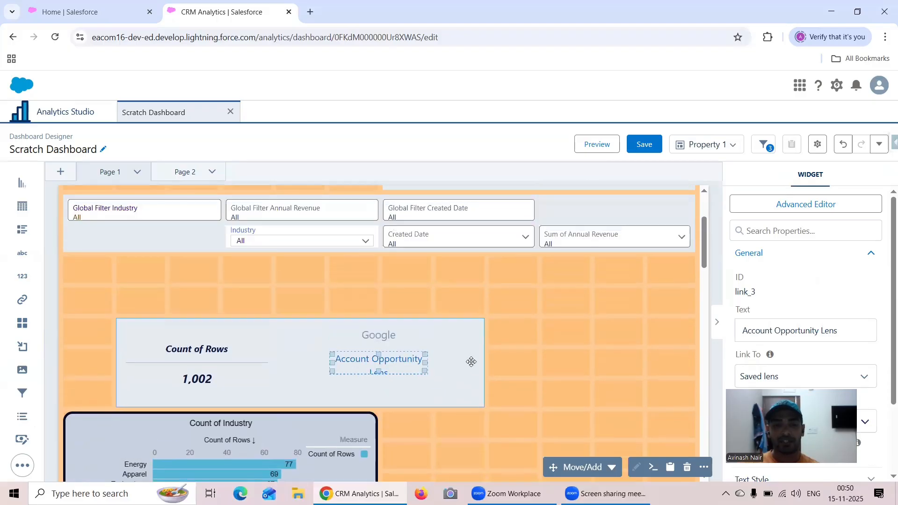
Move the second container with its number and link widgets up directly beneath the filter container
left_click_drag(471, 362, 481, 318)
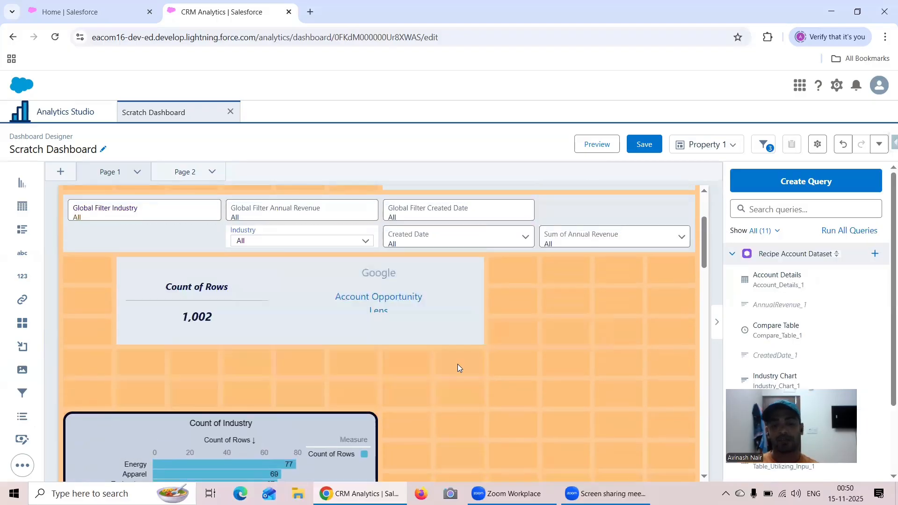
scroll(457, 367, "down", 3)
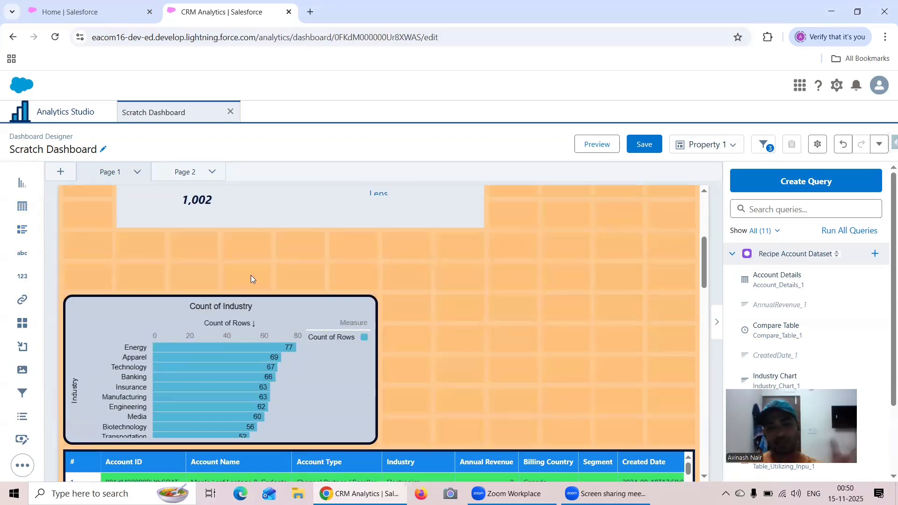
scroll(421, 304, "up", 3)
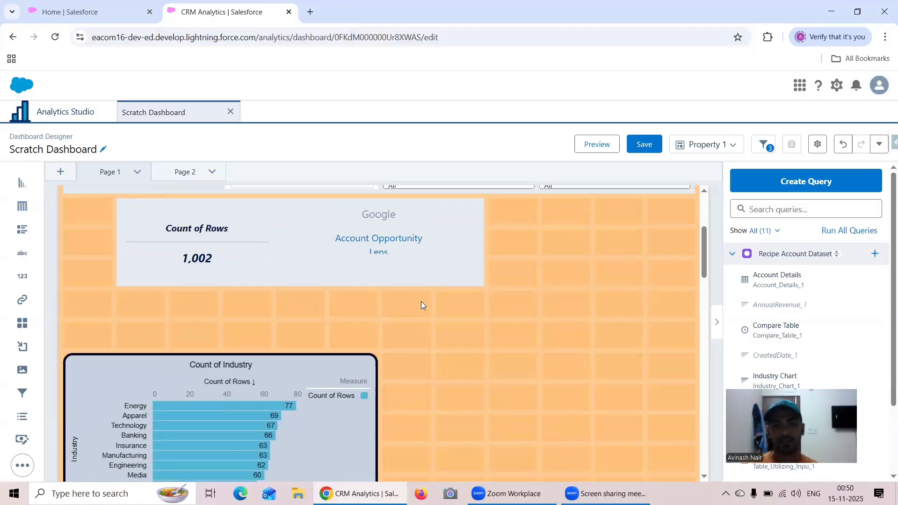
Widen the Account Opportunity Lens link inside the second container until its text fits on one line
left_click(396, 249)
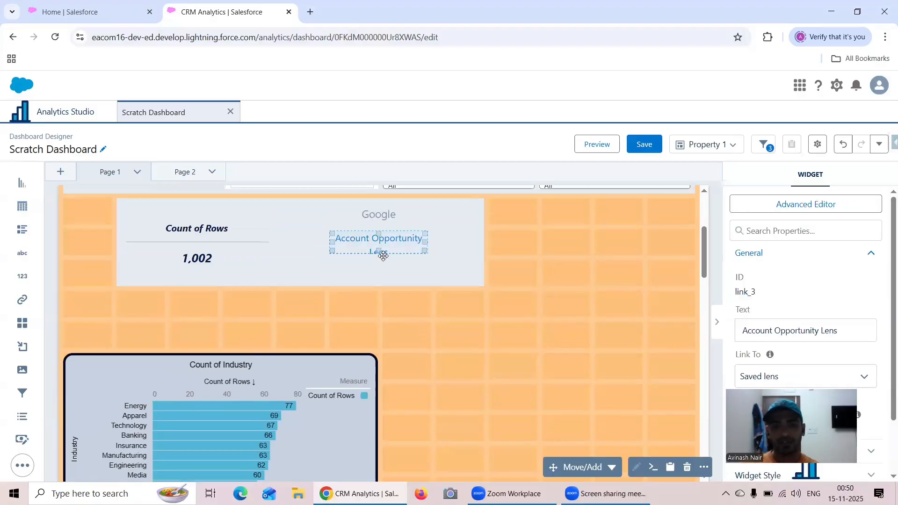
left_click_drag(378, 251, 392, 258)
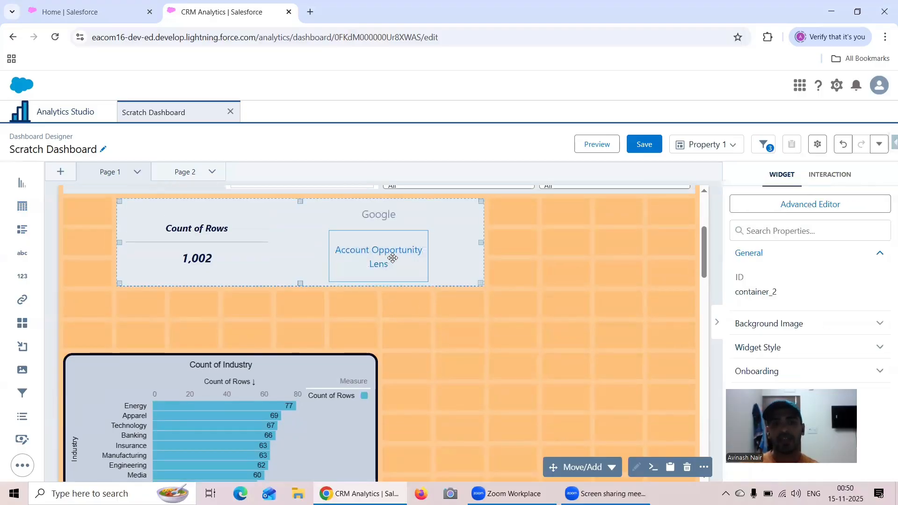
left_click(393, 260)
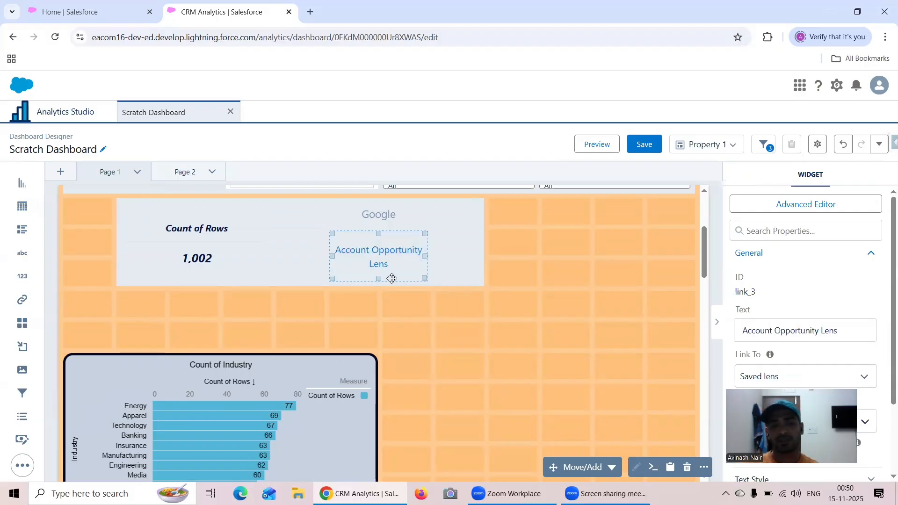
left_click_drag(377, 277, 452, 239)
left_click(412, 240)
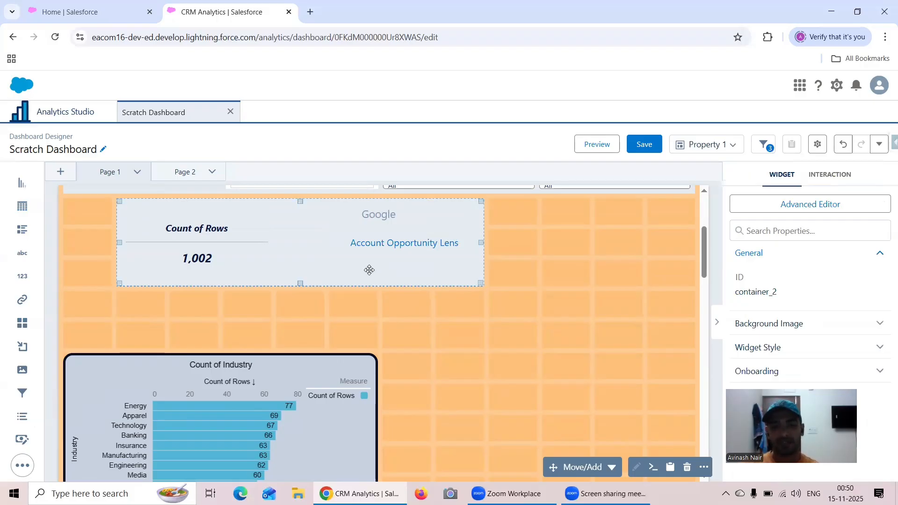
Select the filter container and review its background image, scale and alignment options
scroll(416, 328, "up", 2)
scroll(414, 323, "down", 3)
scroll(379, 315, "up", 4)
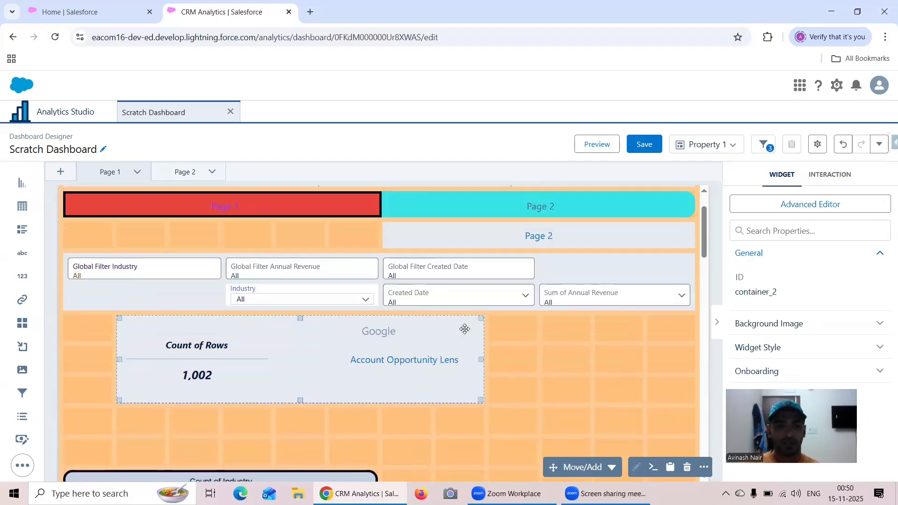
left_click(188, 302)
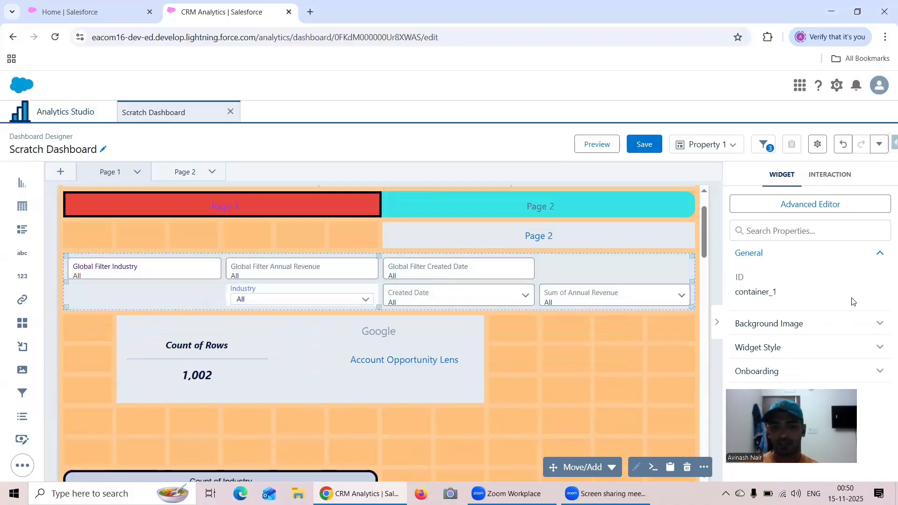
left_click(789, 316)
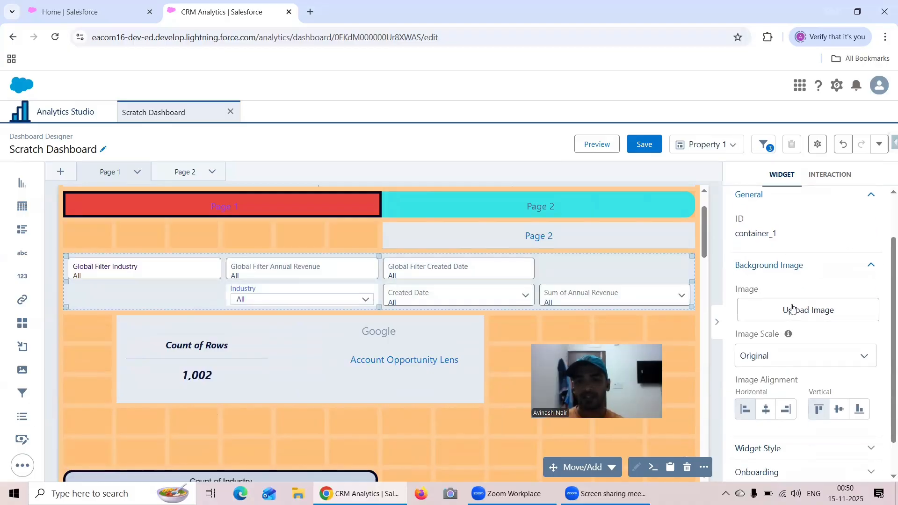
scroll(830, 312, "down", 1)
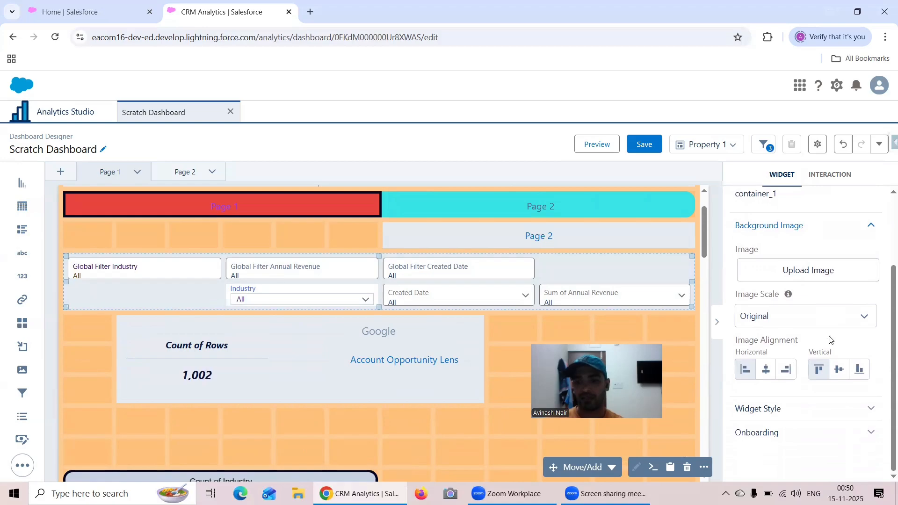
Give the filter container a black border on all four sides with a border width of 4
left_click(788, 410)
scroll(806, 368, "down", 3)
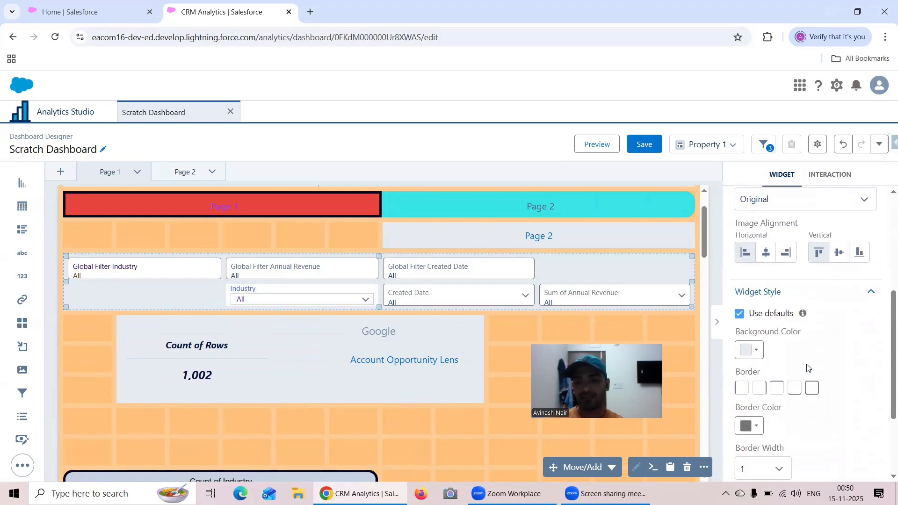
scroll(806, 368, "down", 3)
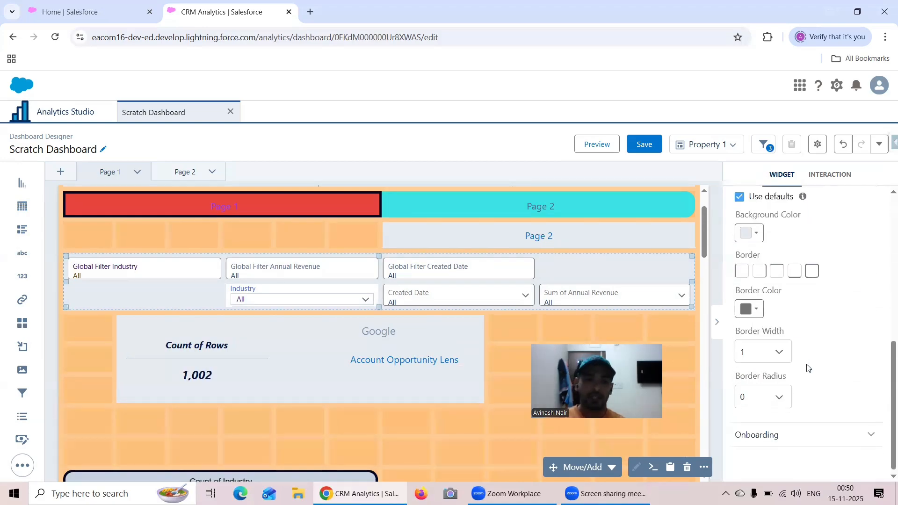
left_click(760, 353)
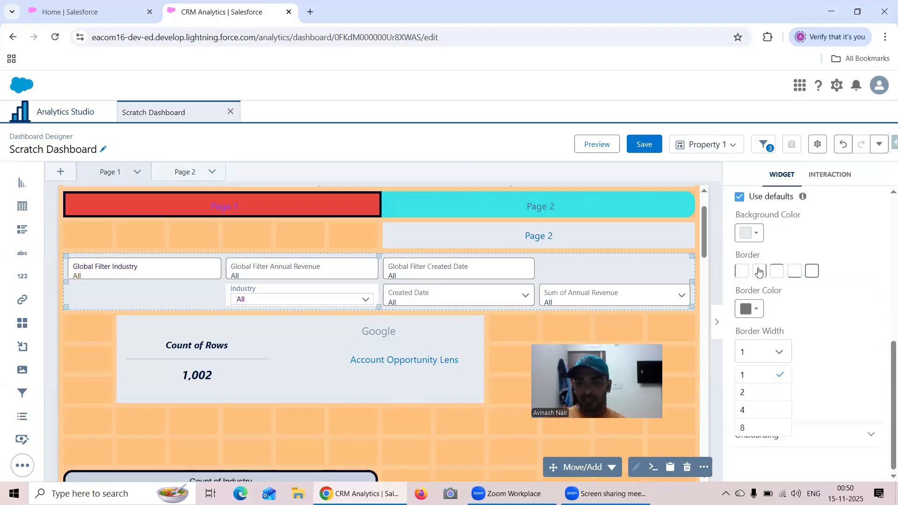
left_click(813, 271)
left_click(749, 308)
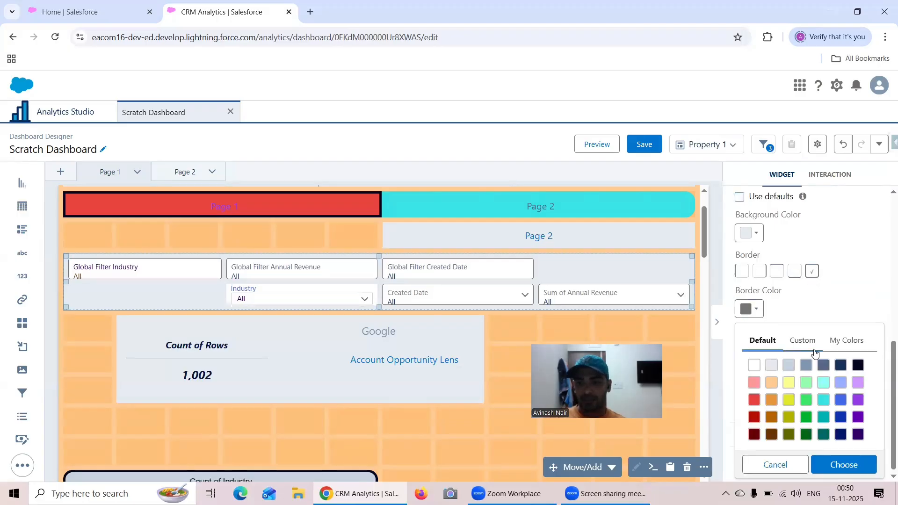
left_click(858, 364)
left_click(855, 467)
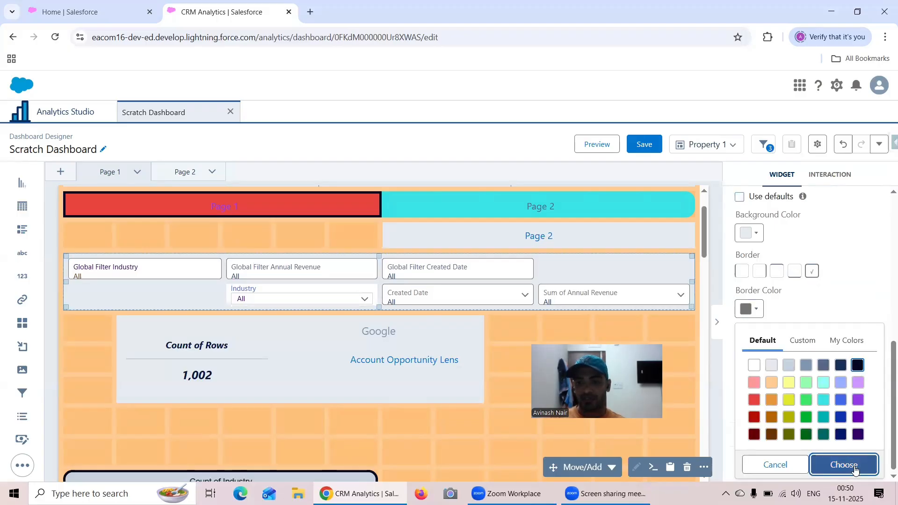
left_click(755, 356)
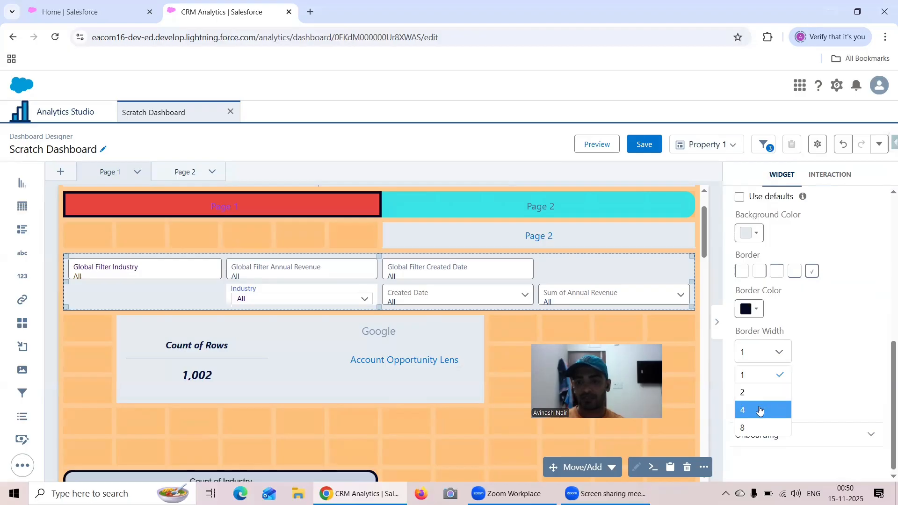
left_click(759, 411)
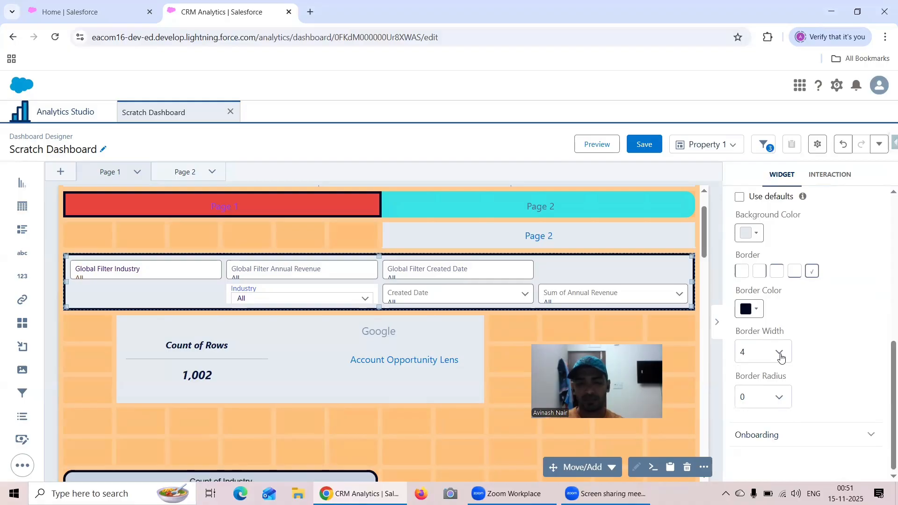
Save the dashboard with the version history description "Added Containers"
left_click(640, 145)
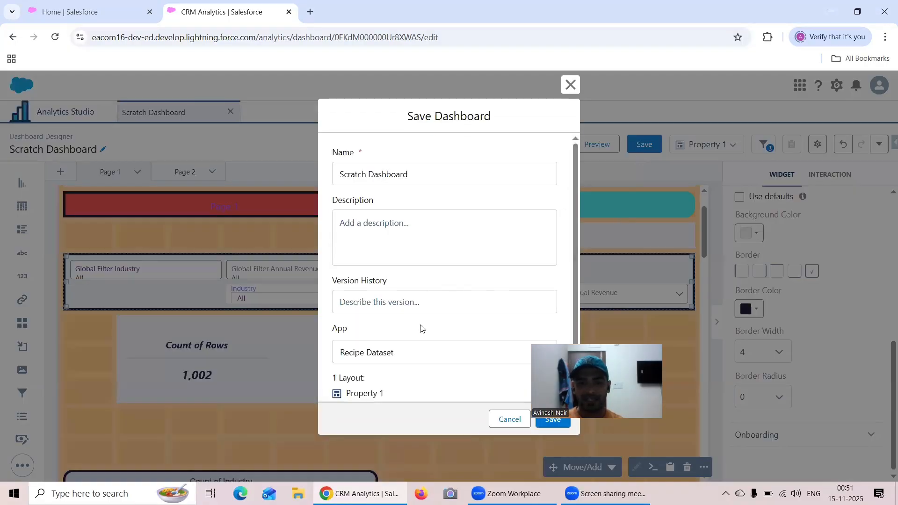
left_click(394, 299)
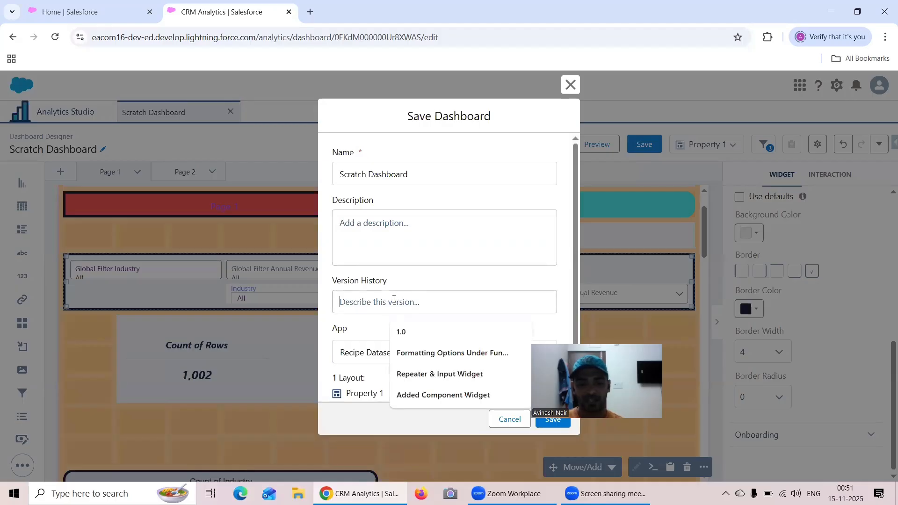
type("Added")
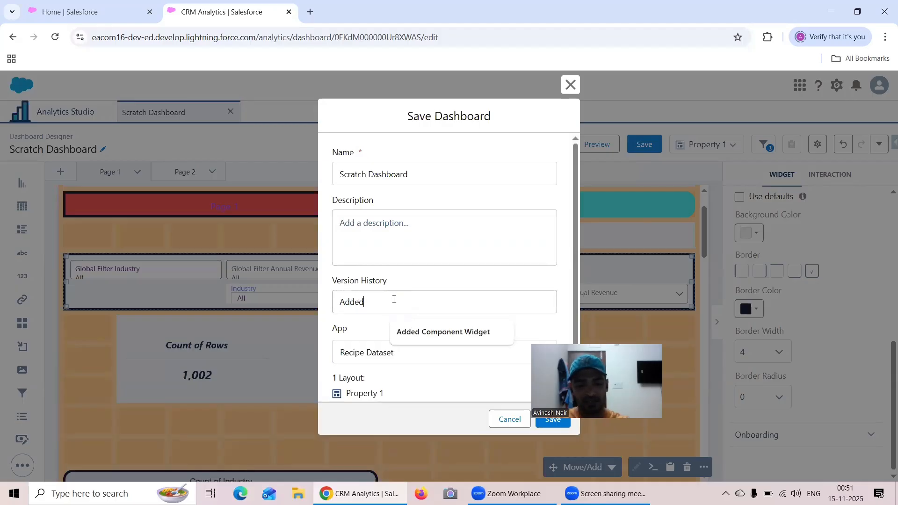
type(" Containers")
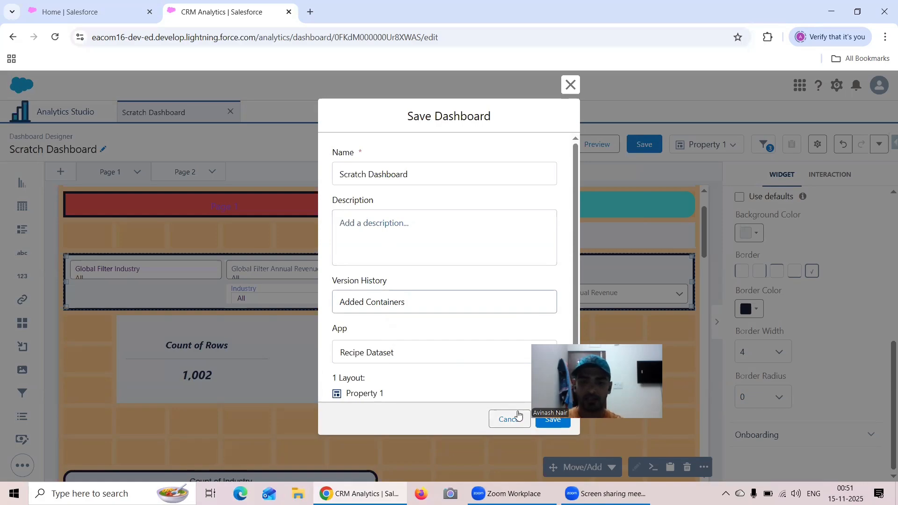
left_click(554, 415)
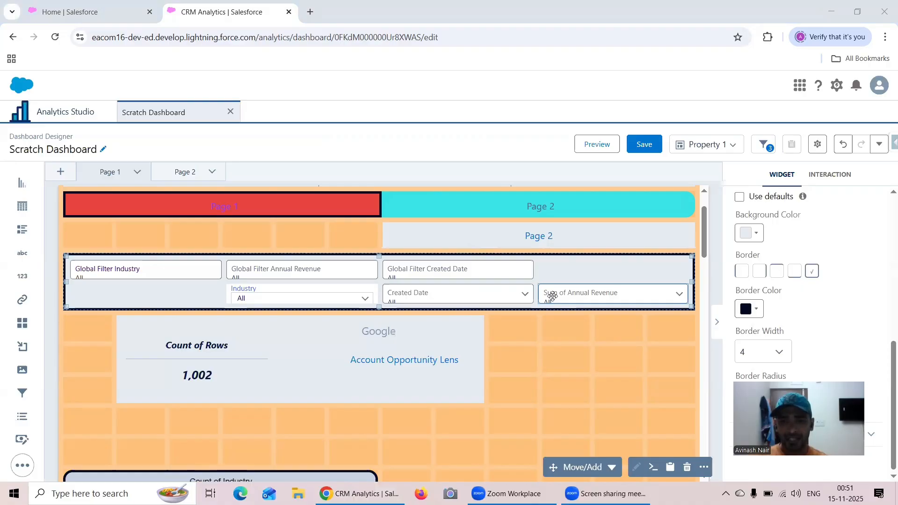
Expand the filter container's onboarding settings and view the resource title and resource URL fields
left_click_drag(796, 419, 609, 381)
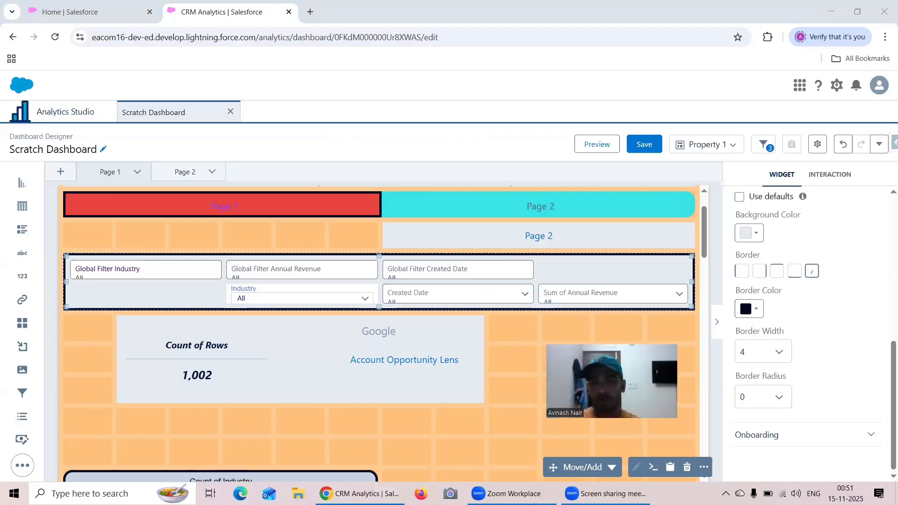
scroll(802, 334, "down", 1)
left_click(794, 429)
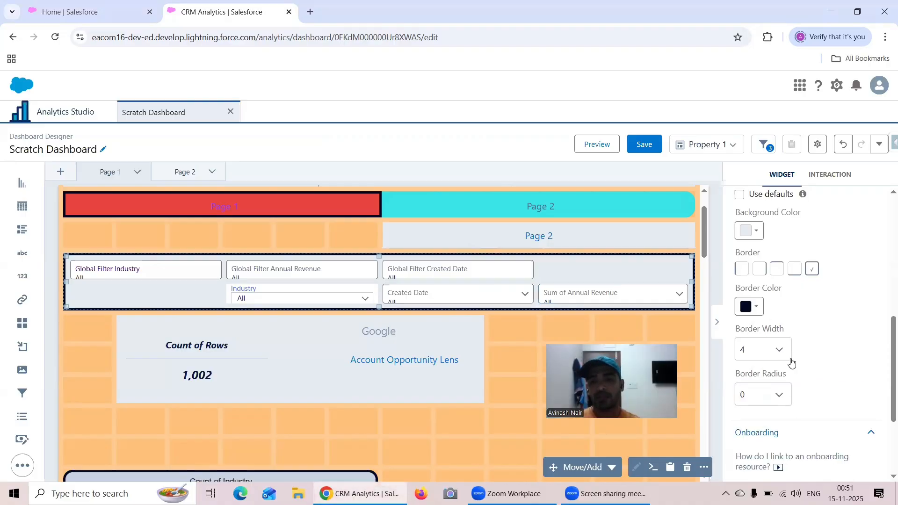
scroll(792, 355, "down", 3)
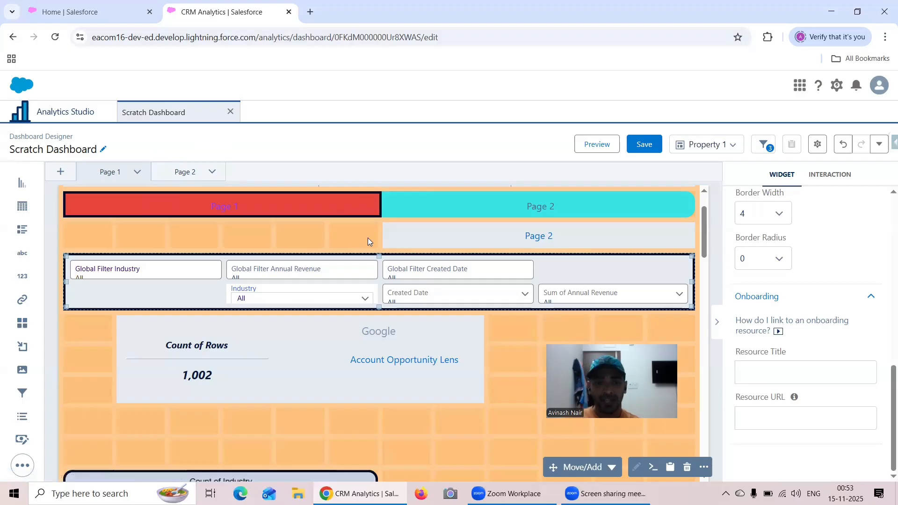
Select the Scratch Dashboard title text widget and look through its properties
scroll(366, 239, "up", 2)
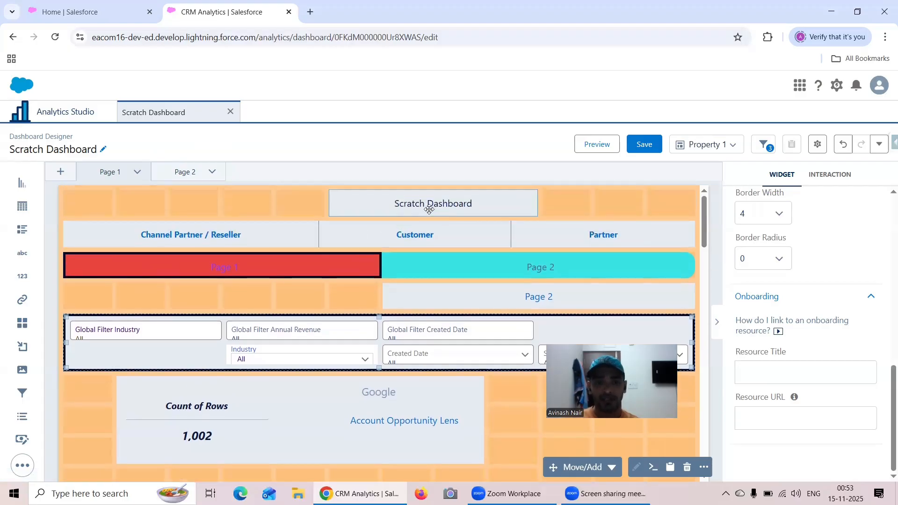
left_click(430, 208)
scroll(805, 334, "down", 4)
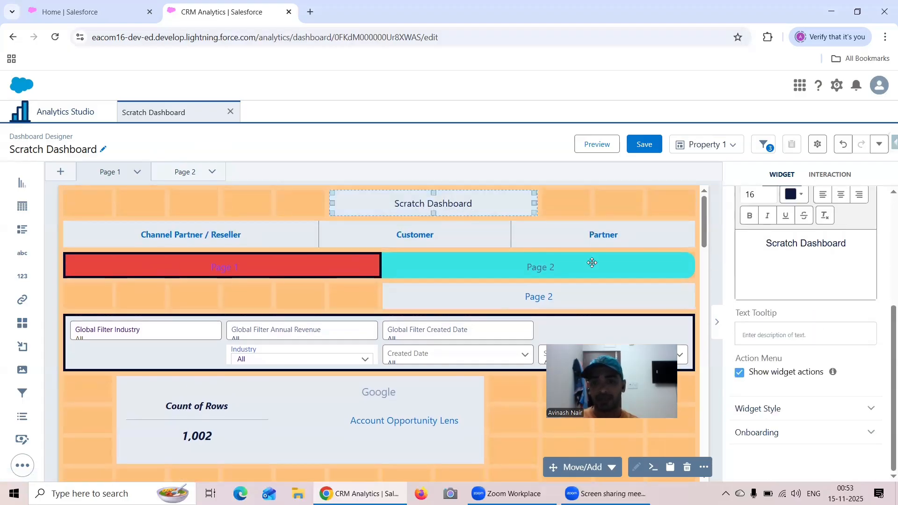
Open the suggested "Techie" YouTube channel in a new browser tab
left_click(310, 12)
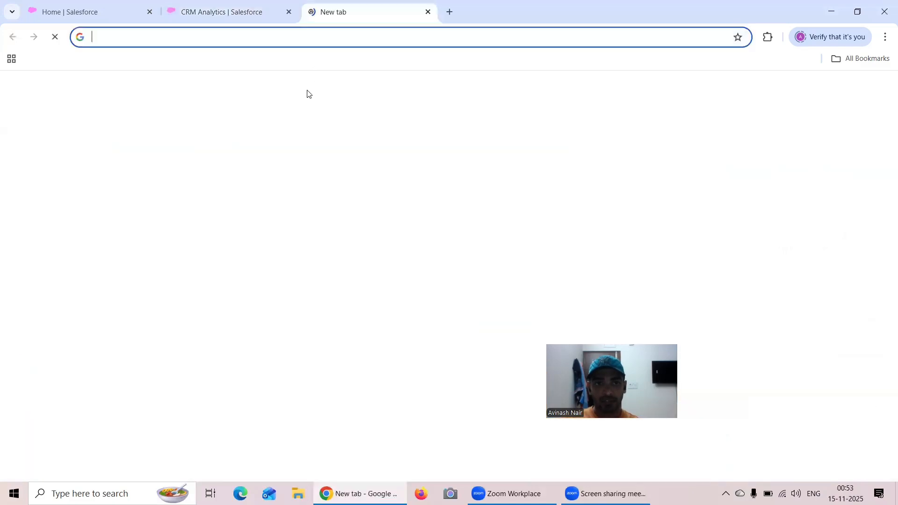
left_click(282, 39)
type("T")
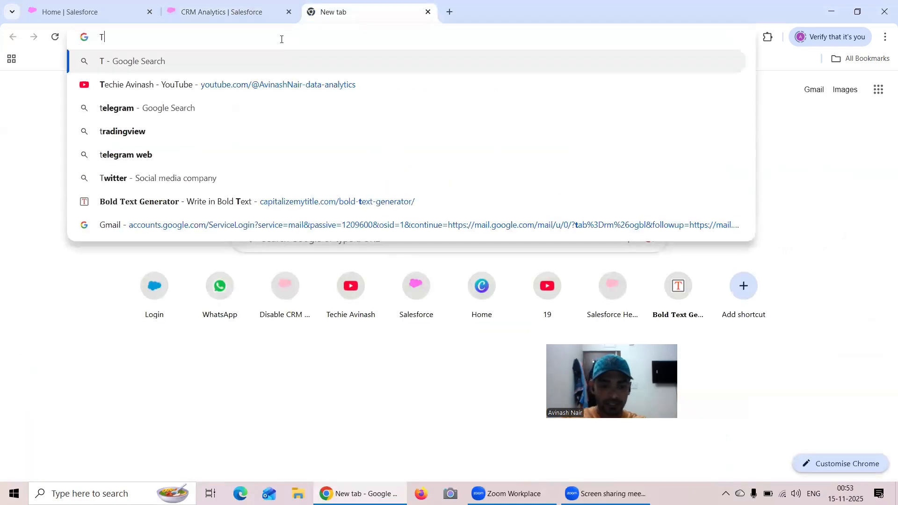
type("echie")
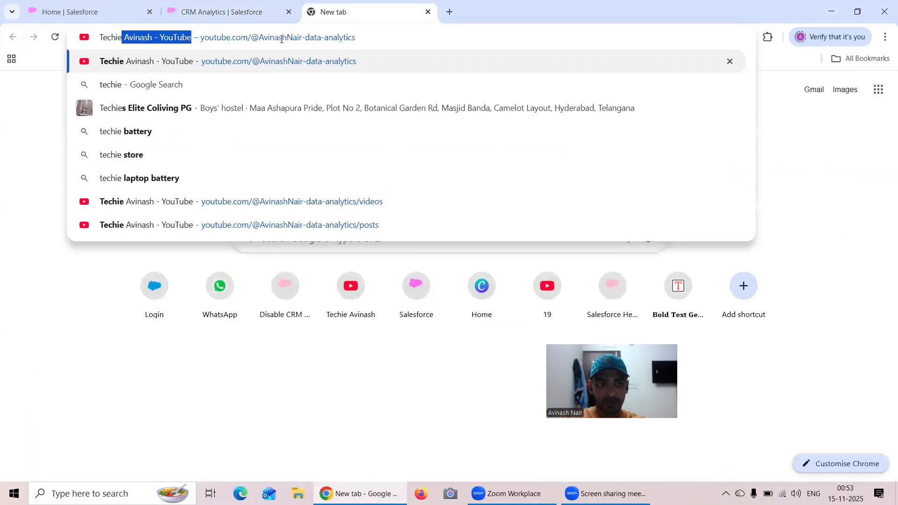
key("Return")
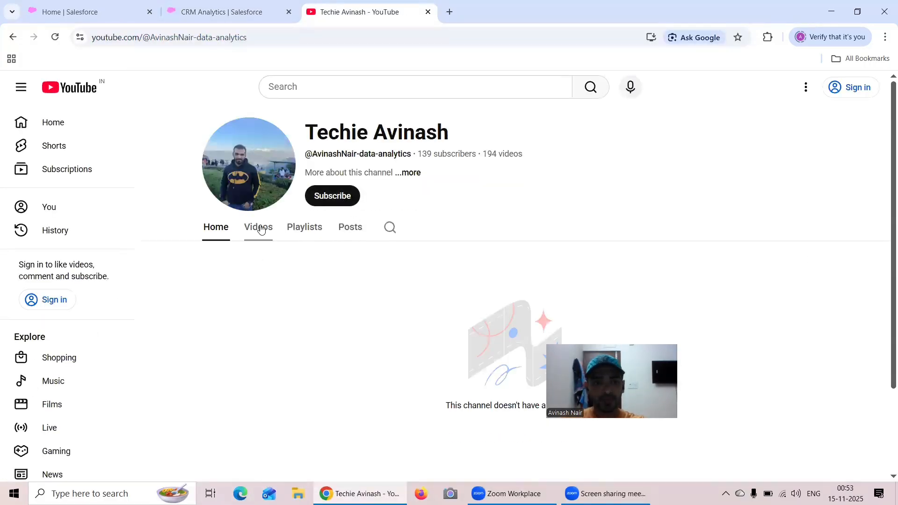
List the channel's videos from oldest to newest and open the CRM Analytics Session-1 video on creating a free Developer Org
left_click(258, 227)
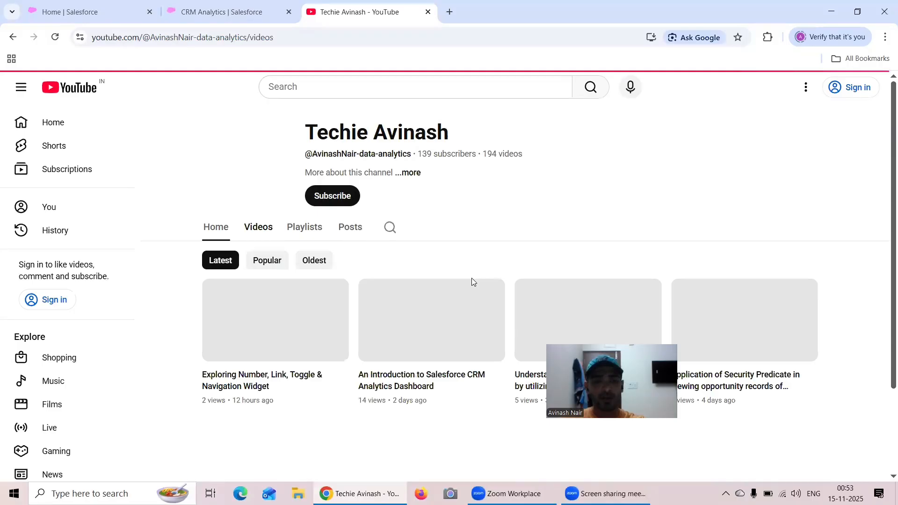
left_click(315, 261)
scroll(339, 274, "down", 1)
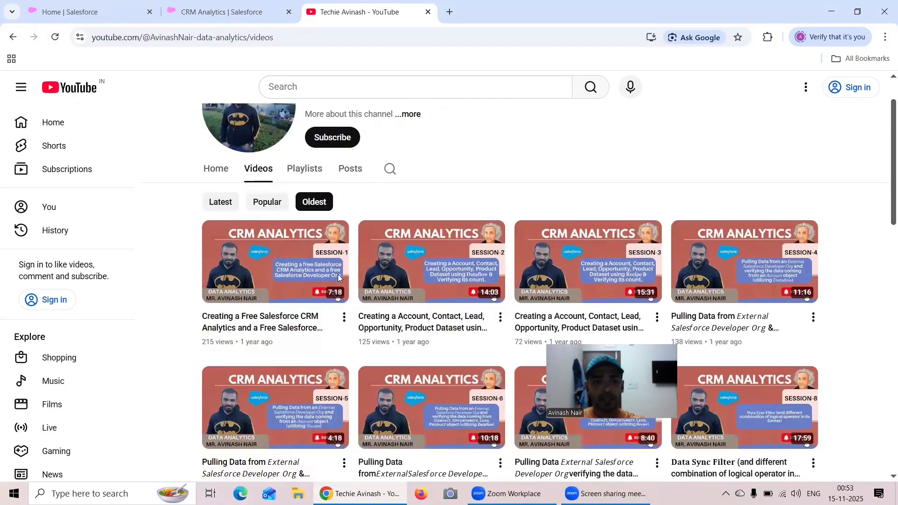
left_click(280, 274)
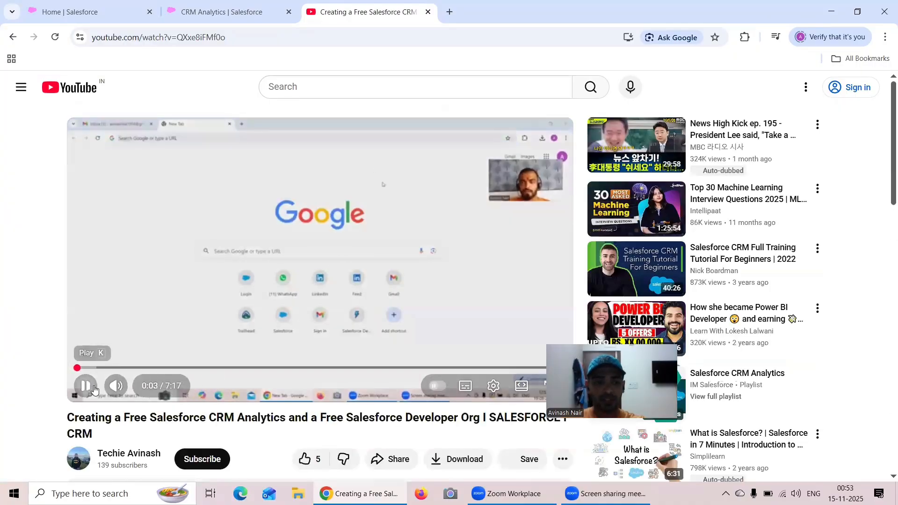
Copy the Session-1 video's watch-page URL and paste it as the onboarding resource URL of the dashboard's title text widget
left_click(175, 39)
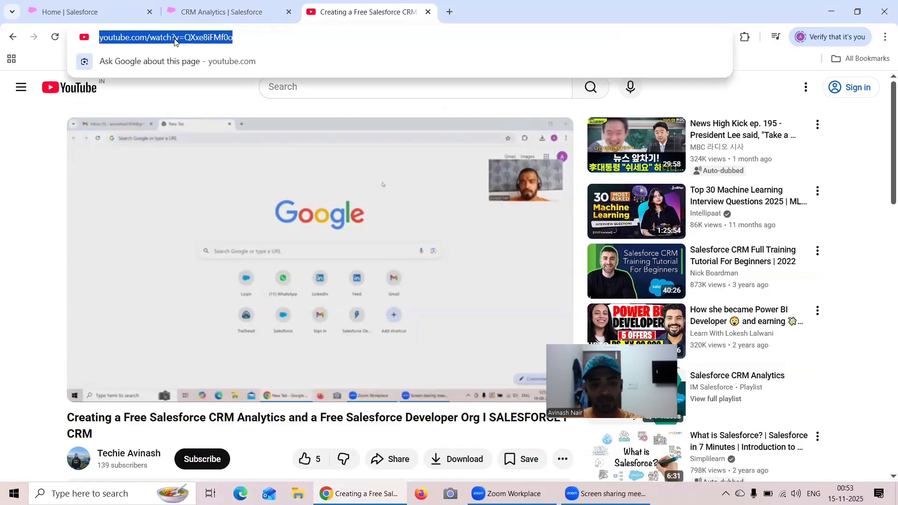
left_click(211, 10)
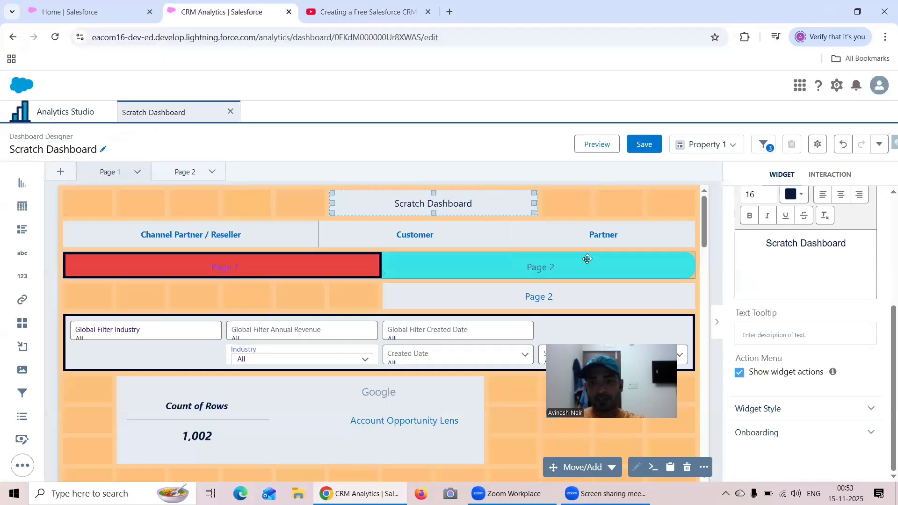
left_click(794, 432)
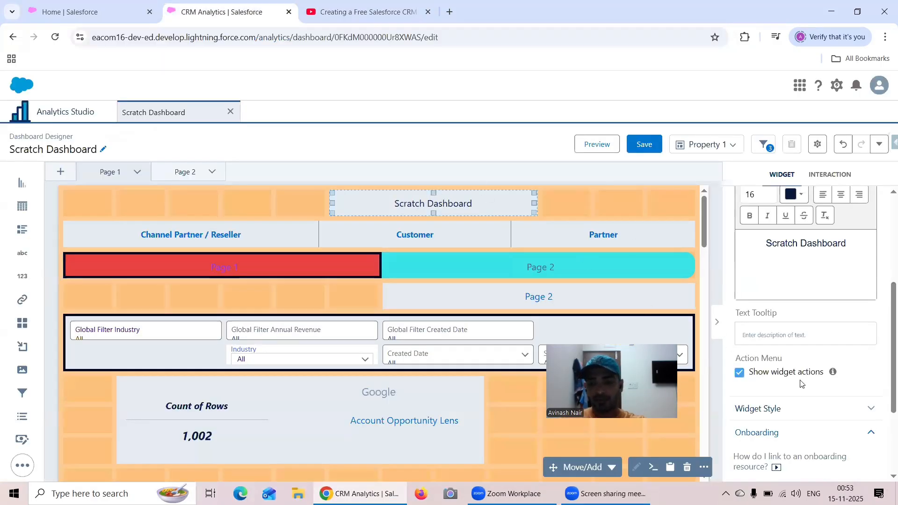
scroll(801, 379, "down", 3)
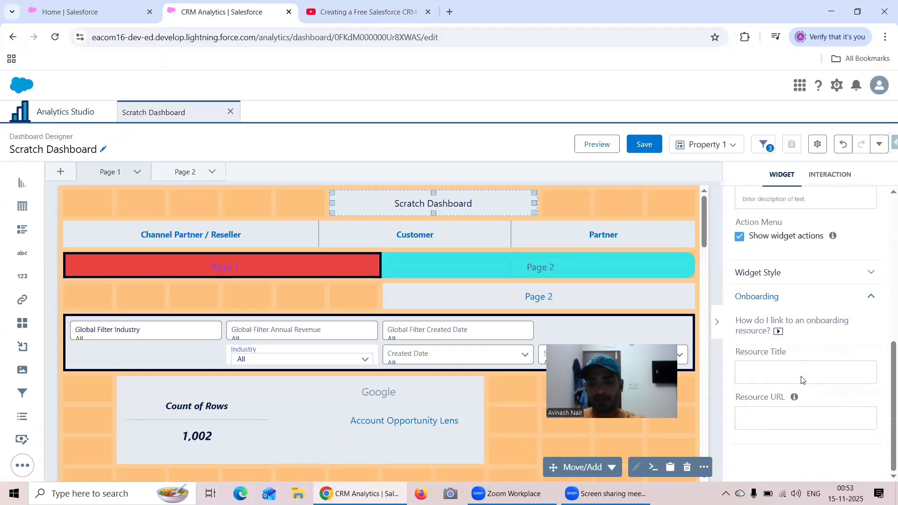
left_click(775, 420)
key("ctrl+v")
Set the title widget's onboarding resource title to "CRMA Video Session 1"
left_click(772, 373)
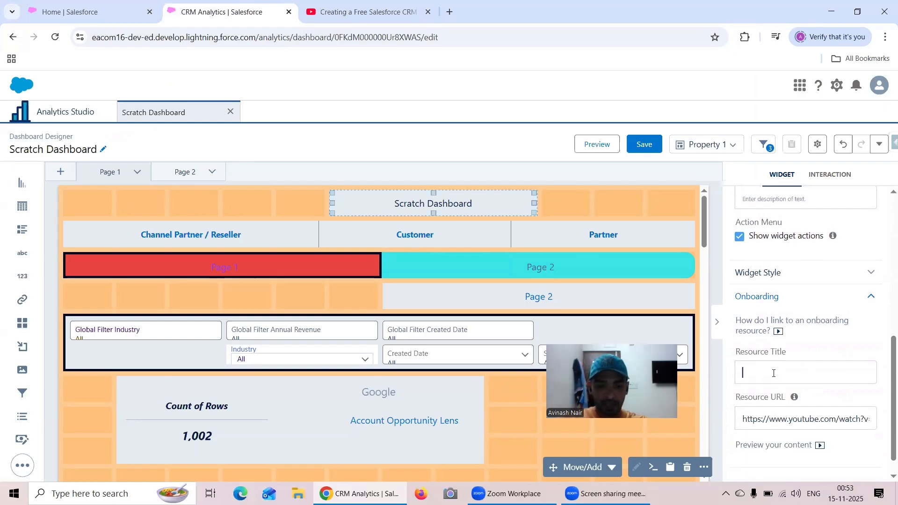
type("Session 1")
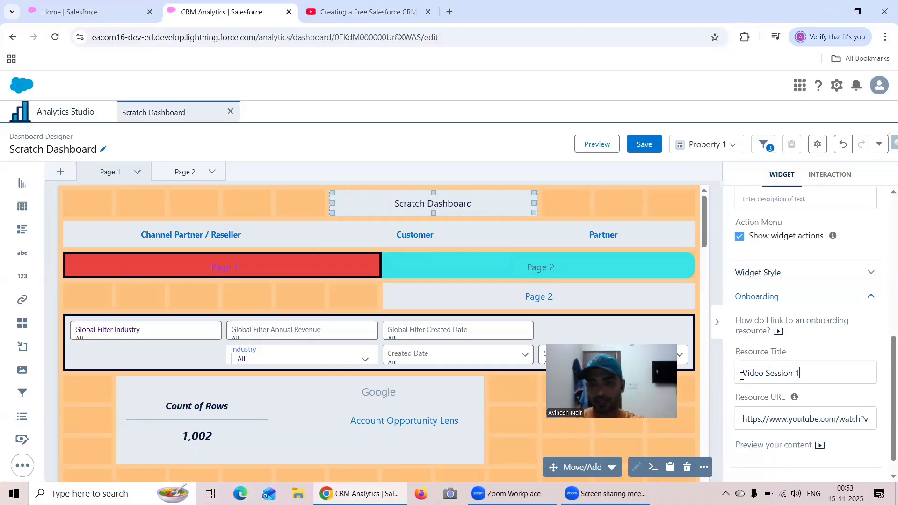
type("CRMA")
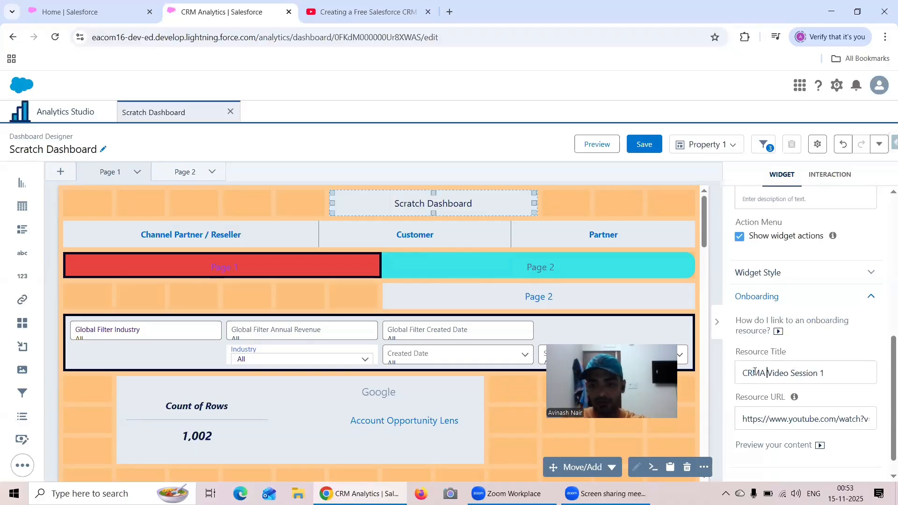
Preview the dashboard, open the title widget's learning resource through its Learn action, and close the video window
left_click(597, 144)
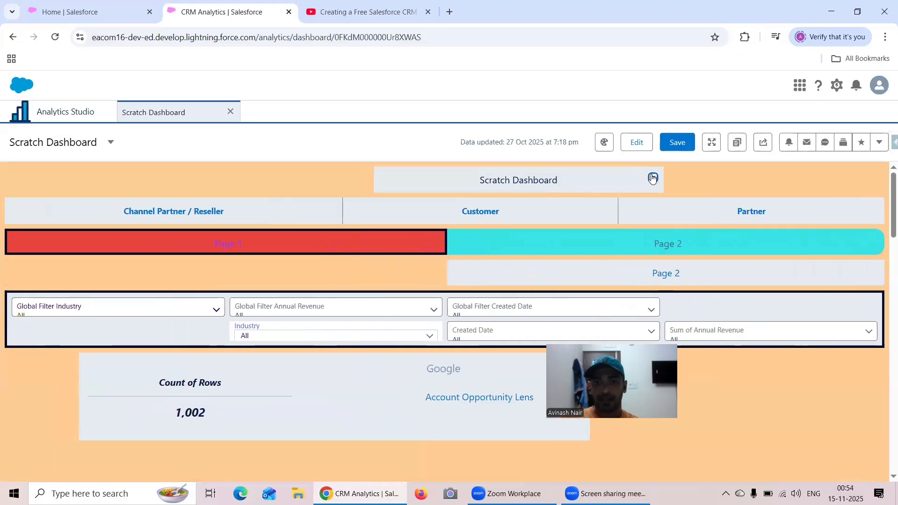
left_click(652, 177)
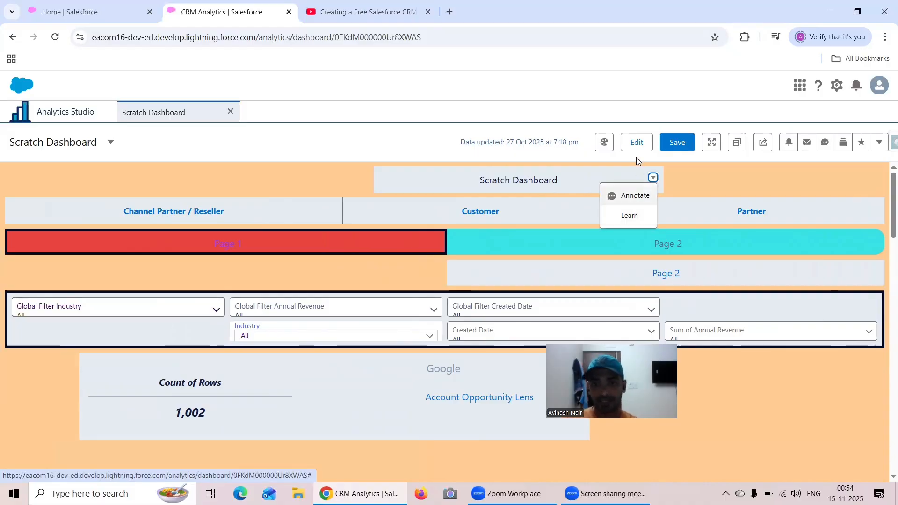
left_click(629, 215)
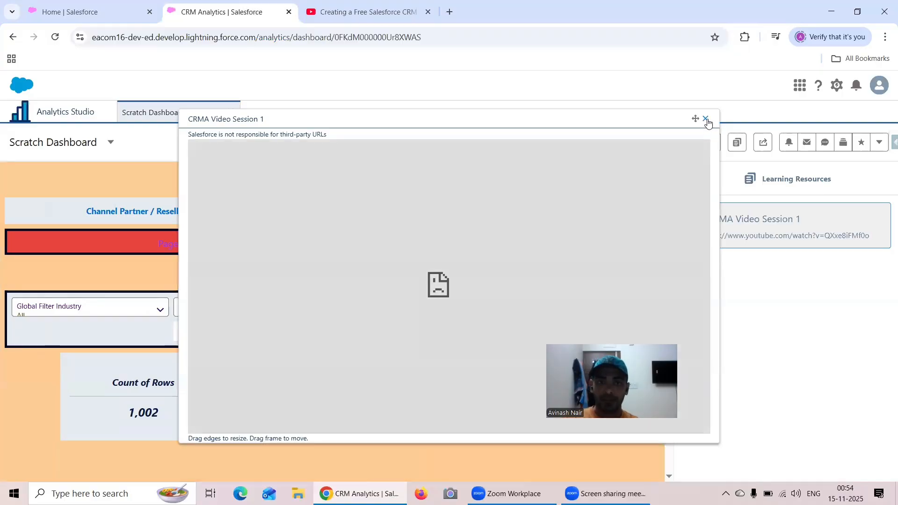
left_click(706, 120)
Display the YouTube video's embed code from its share options and copy the embed URL inside the iframe's src attribute
left_click(365, 11)
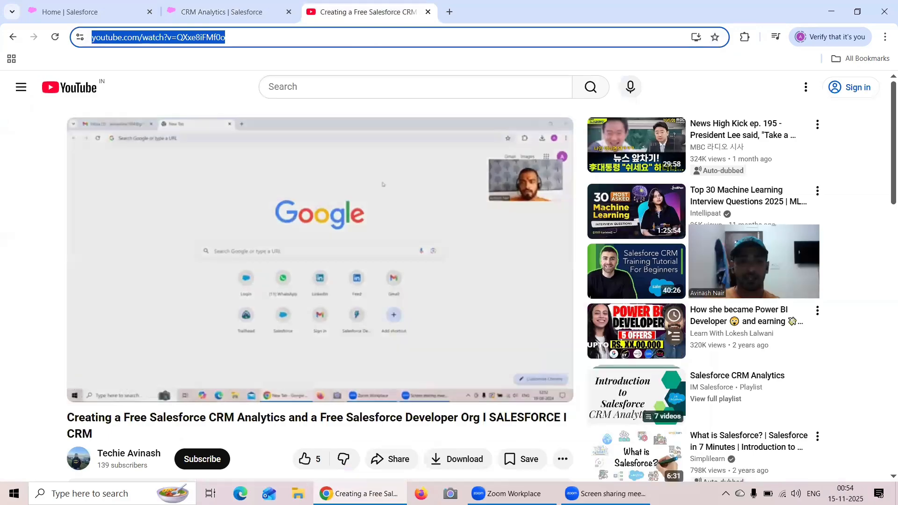
scroll(400, 342, "down", 2)
left_click(402, 343)
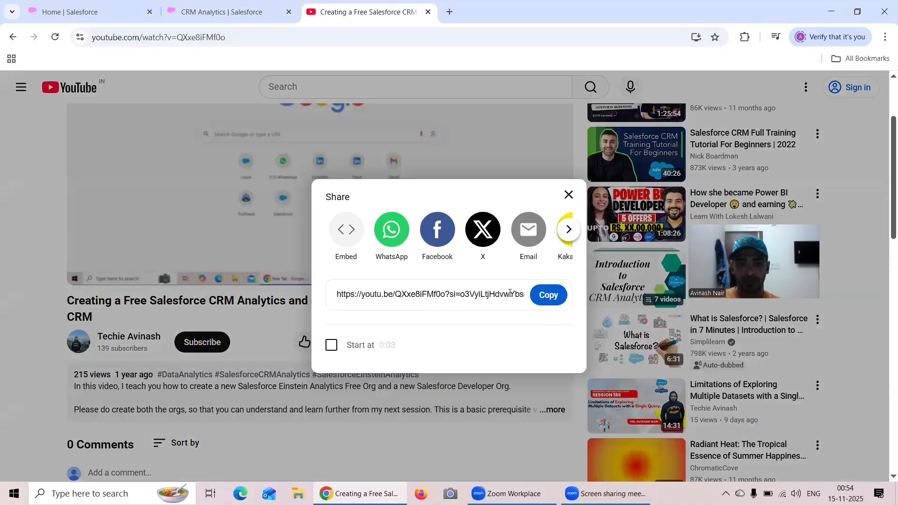
left_click(347, 231)
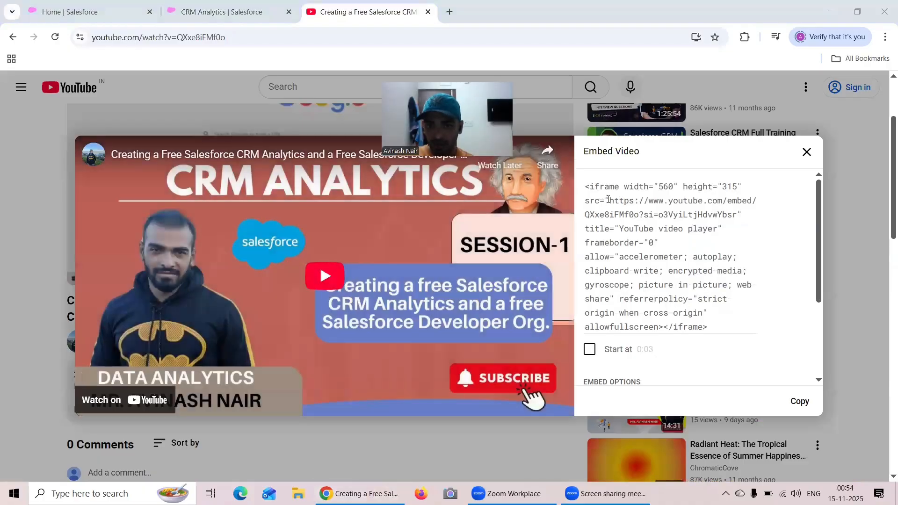
left_click_drag(609, 199, 624, 213)
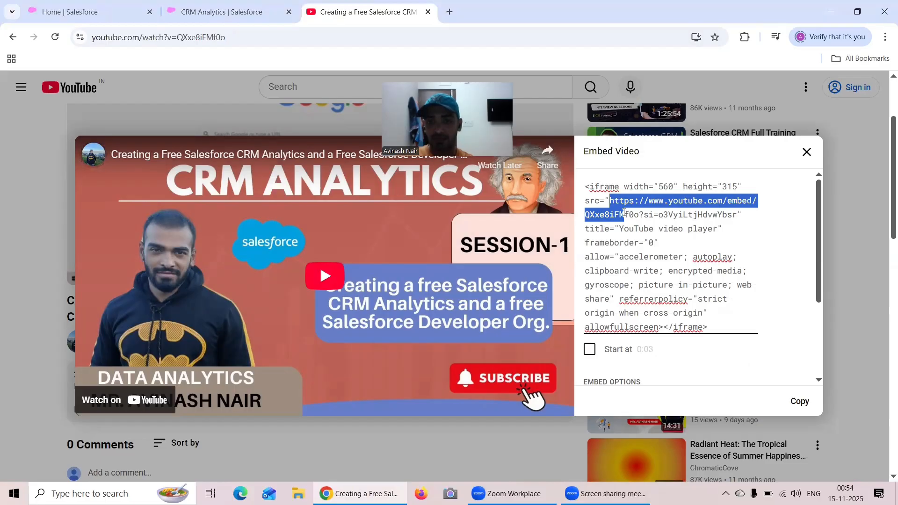
left_click_drag(637, 218, 740, 216)
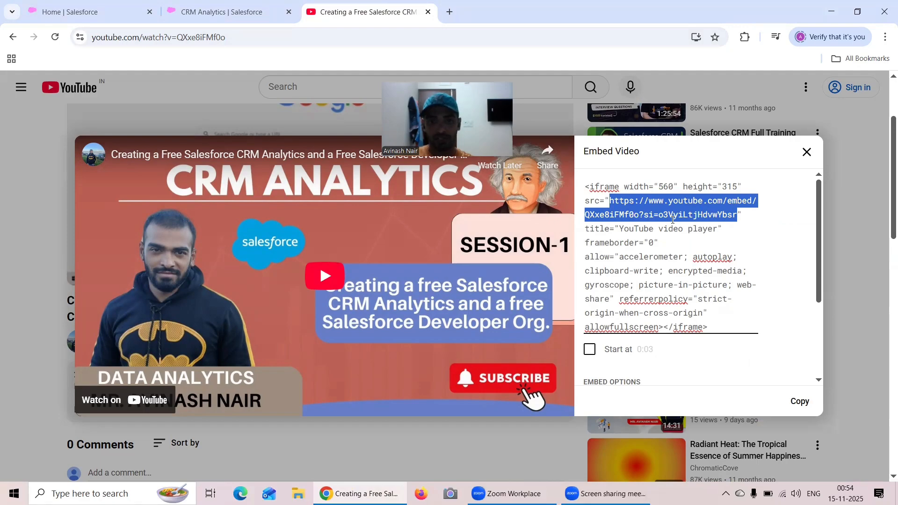
Return to editing the dashboard and replace the title widget's onboarding resource URL with the copied YouTube embed URL
left_click(107, 82)
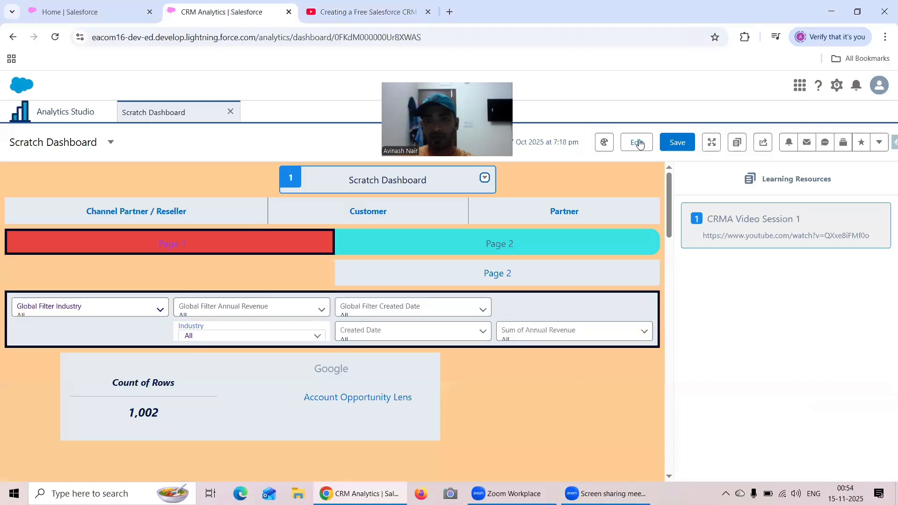
left_click(638, 143)
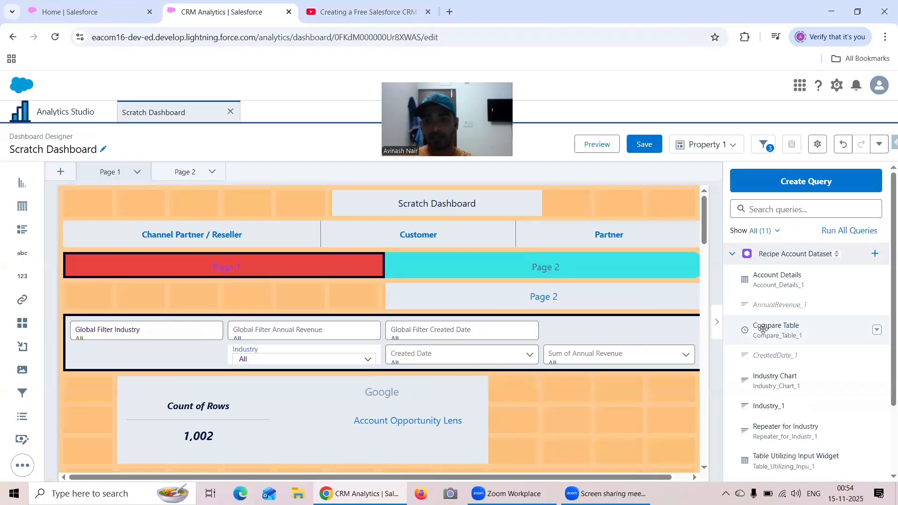
scroll(794, 375, "down", 2)
left_click(493, 203)
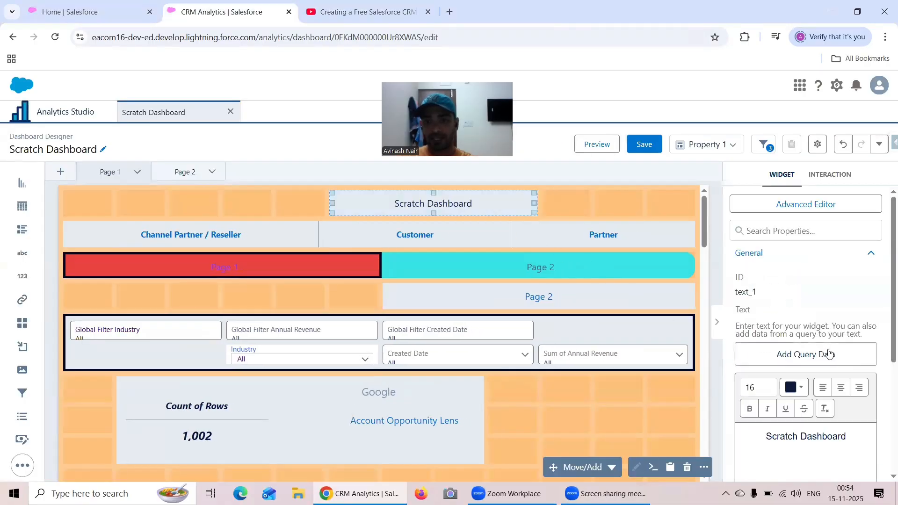
scroll(828, 353, "down", 4)
scroll(809, 403, "down", 3)
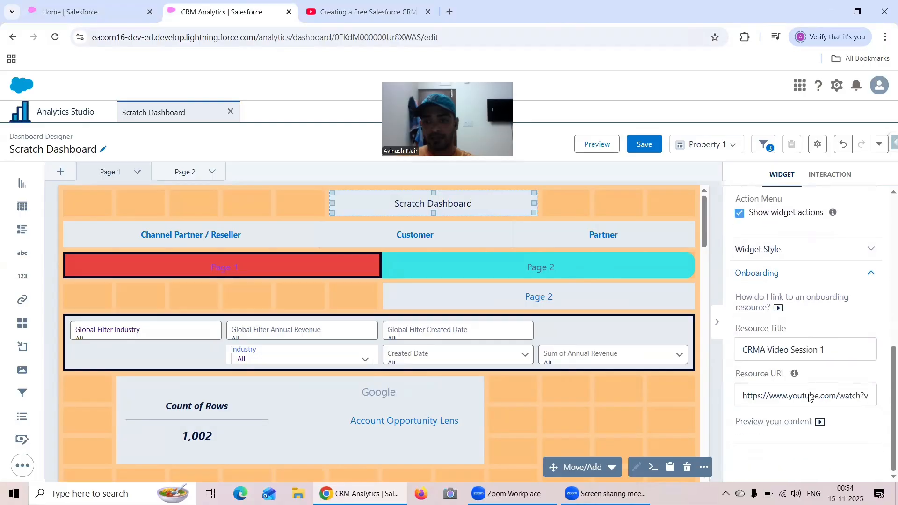
triple_click(801, 395)
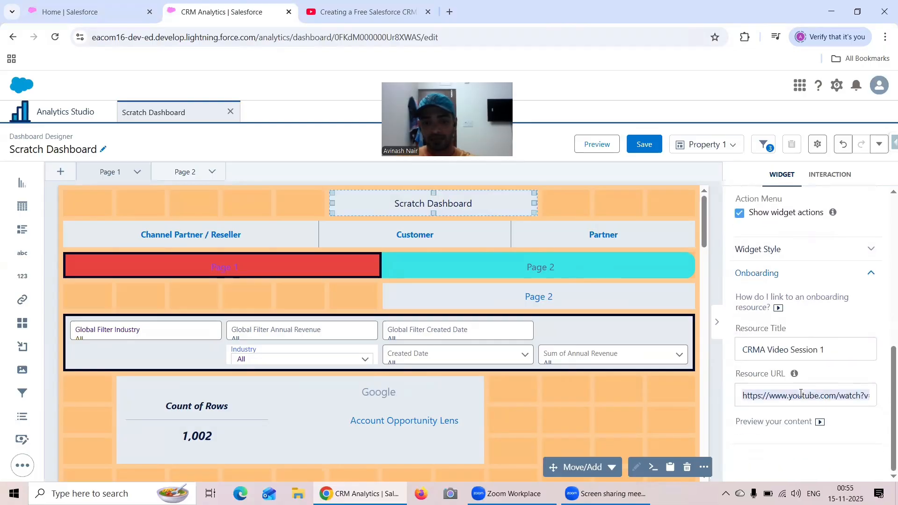
key("ctrl+v")
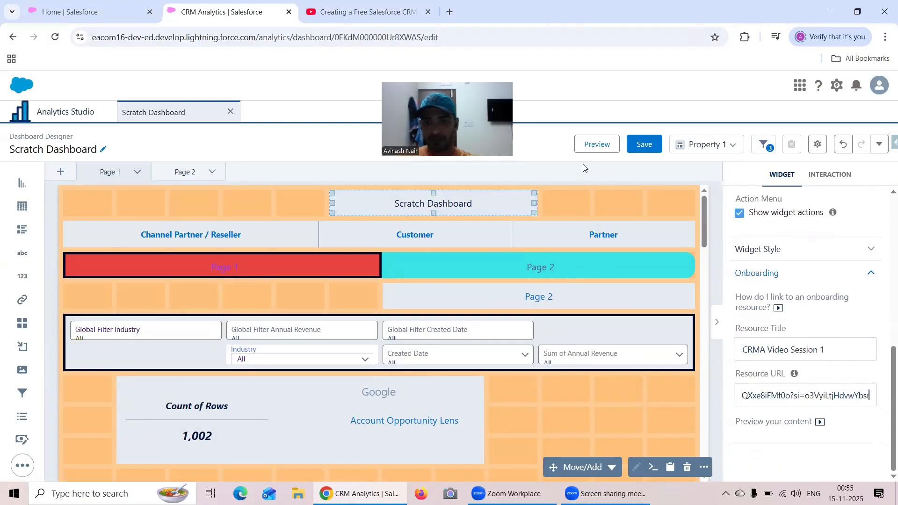
Preview the dashboard, open the title widget's Learn resource, play the embedded video briefly, pause it and close the window
left_click(598, 146)
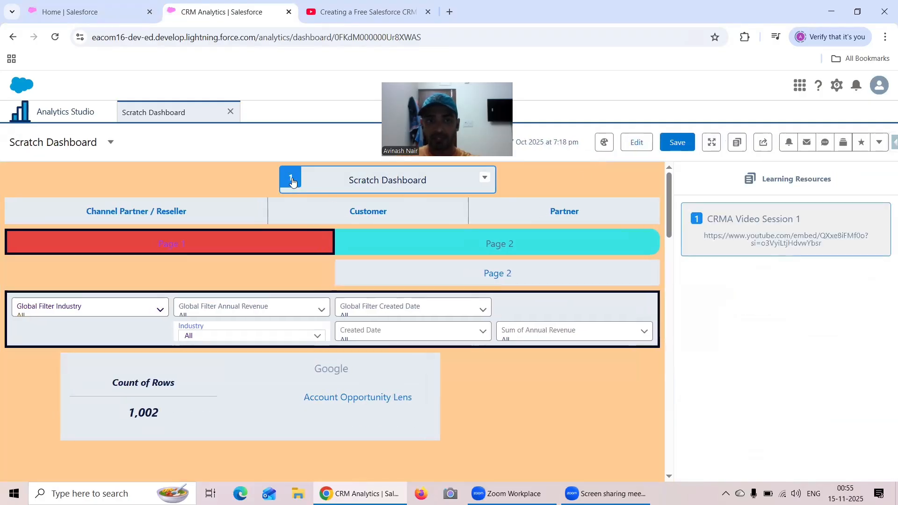
left_click(486, 178)
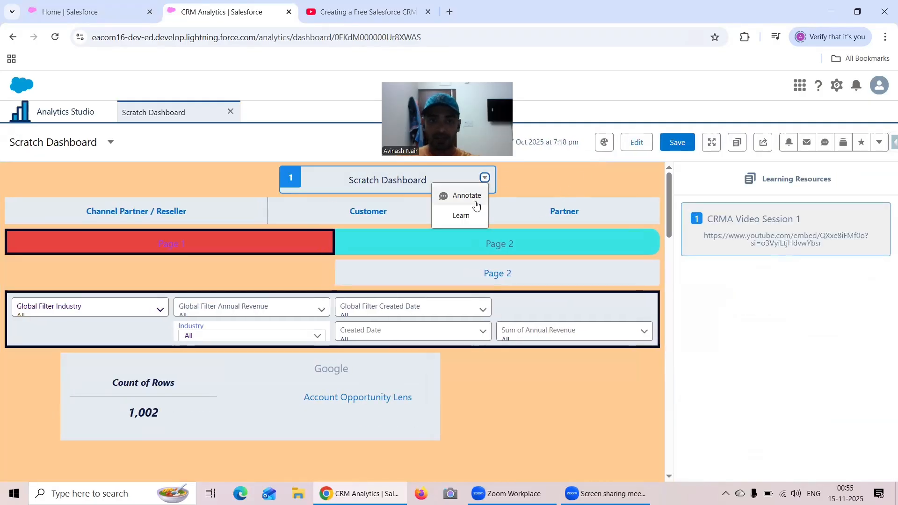
left_click(465, 215)
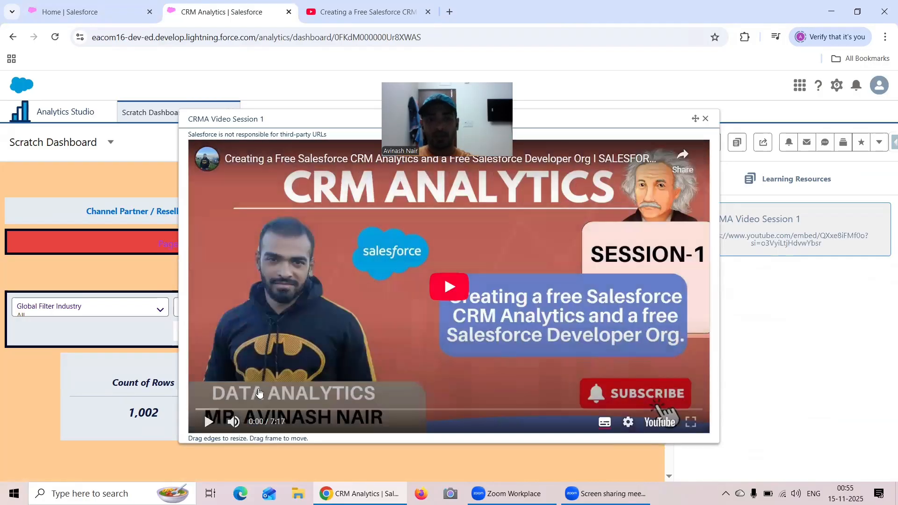
left_click(210, 423)
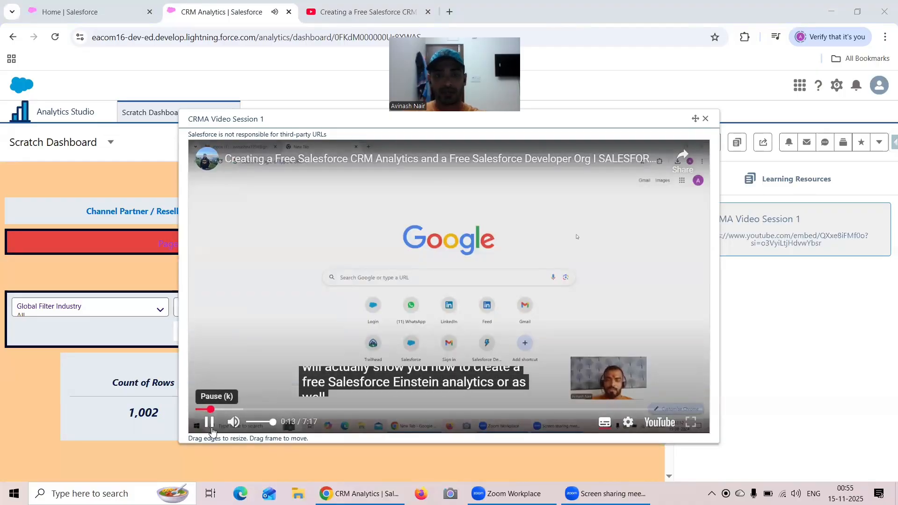
left_click(211, 430)
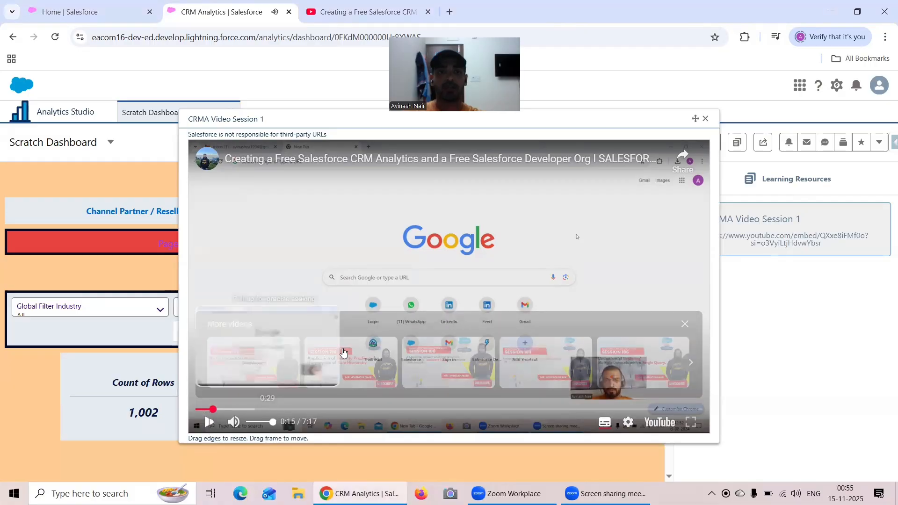
left_click(708, 120)
Examine the widget actions offered by the Count of Industry chart in the dashboard preview
scroll(350, 259, "down", 4)
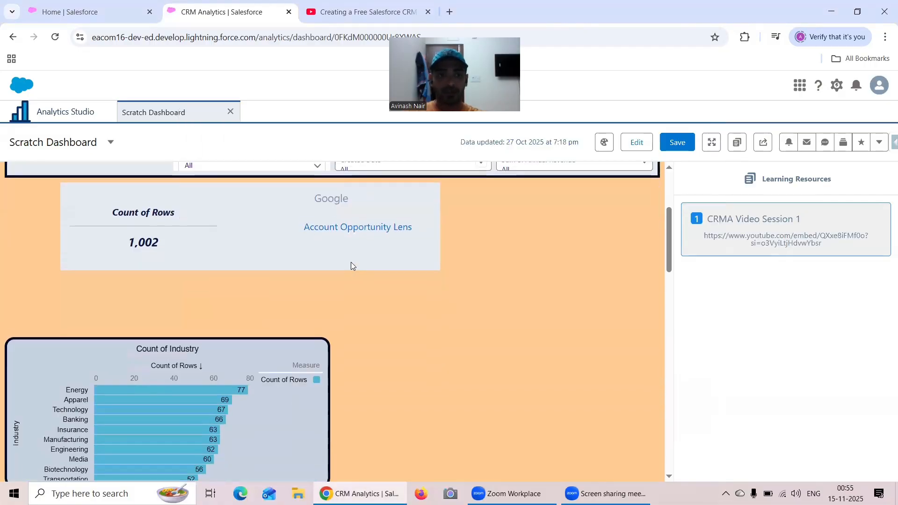
scroll(351, 262, "down", 1)
left_click(626, 145)
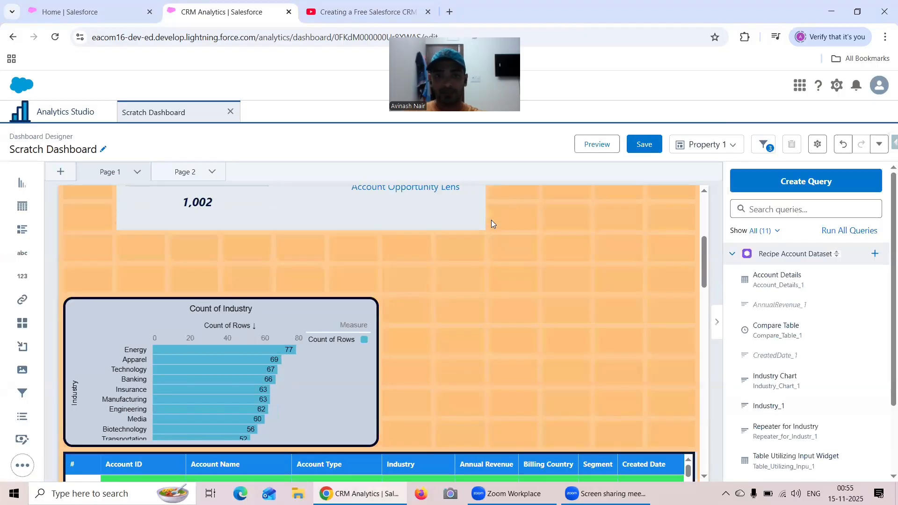
left_click(590, 143)
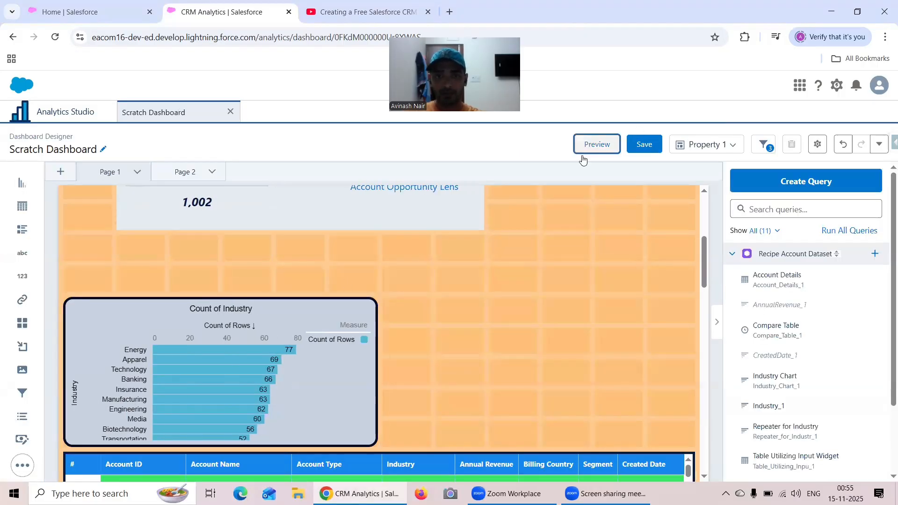
left_click(319, 284)
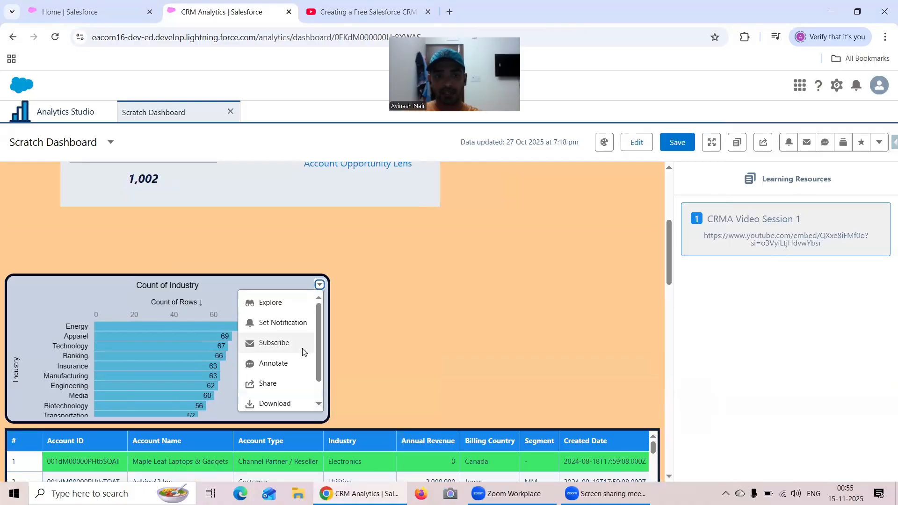
scroll(287, 403, "down", 1)
scroll(275, 342, "up", 1)
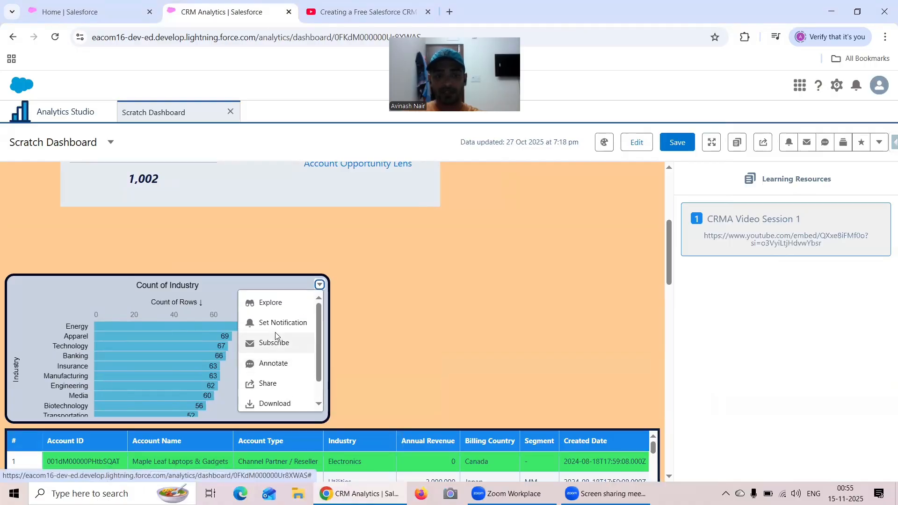
scroll(276, 346, "down", 1)
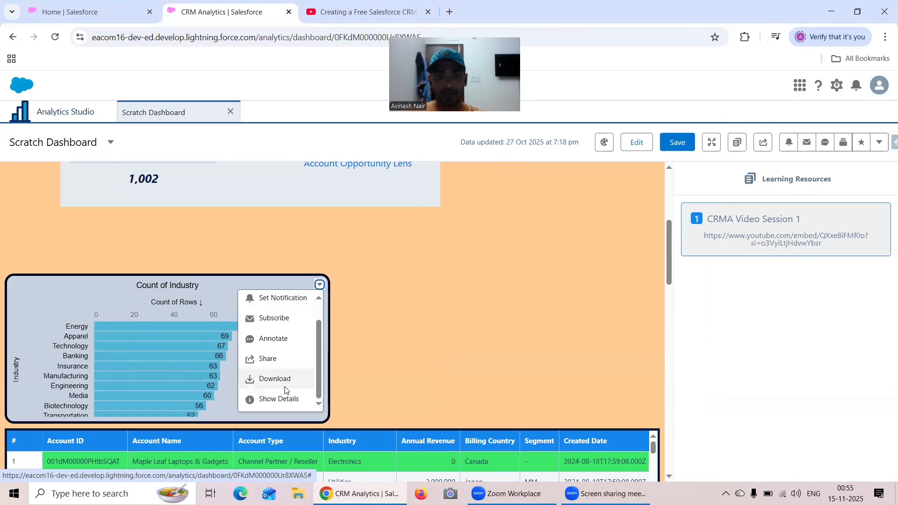
Return to editing, select the Count of Industry chart, and look through its query and widget properties
left_click(638, 142)
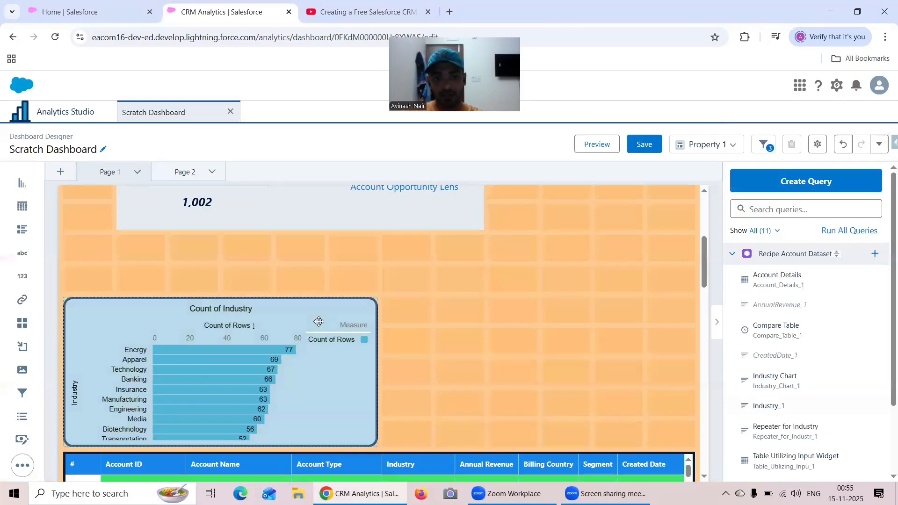
left_click(319, 321)
left_click(802, 173)
scroll(811, 289, "down", 3)
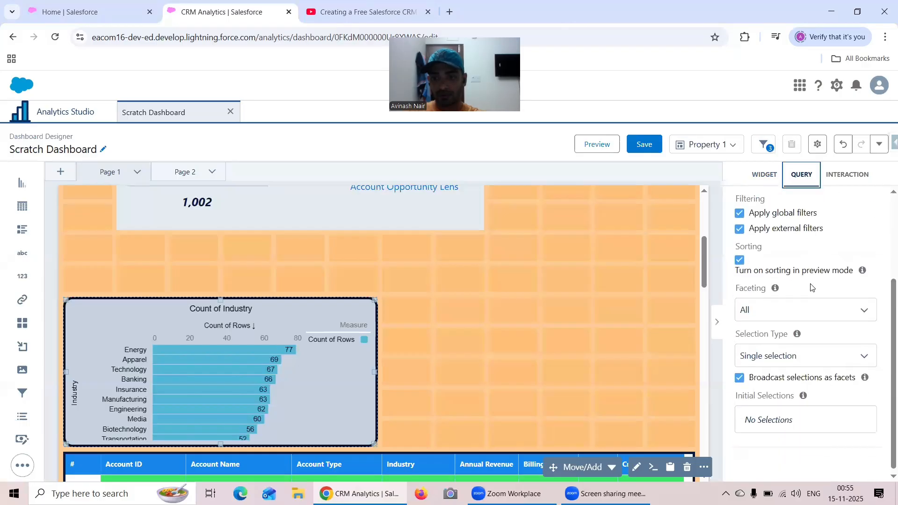
left_click(766, 174)
scroll(837, 287, "down", 4)
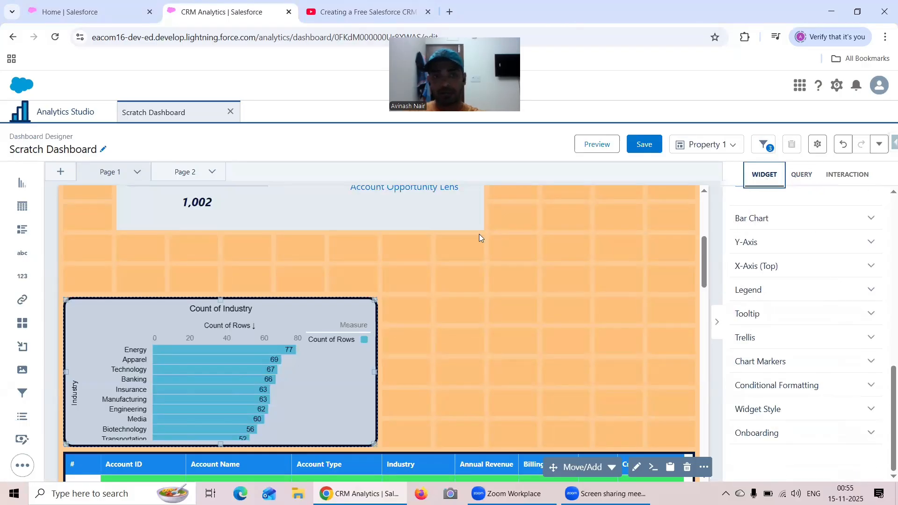
Switch to YouTube, return to the channel's videos, sort them by oldest and open the CRM Analytics Session 2 video
key("ctrl+Tab")
left_click(10, 38)
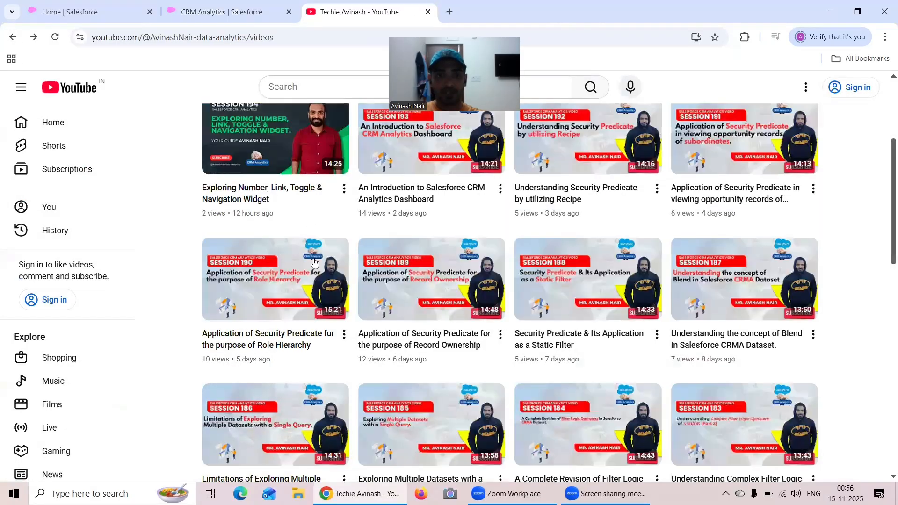
scroll(315, 263, "up", 4)
left_click(315, 263)
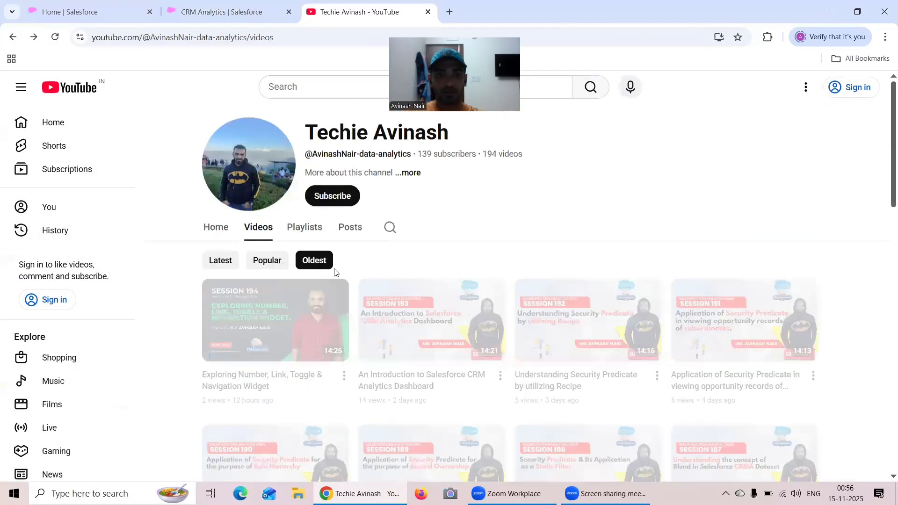
left_click(472, 309)
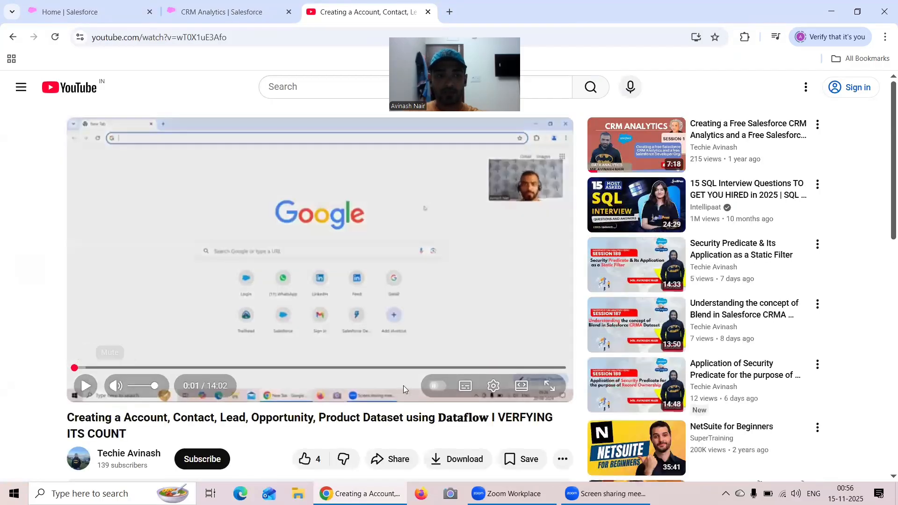
Open the Session 2 video's embed code through its sharing options and copy the embed URL from the iframe source
scroll(442, 433, "down", 3)
left_click(391, 342)
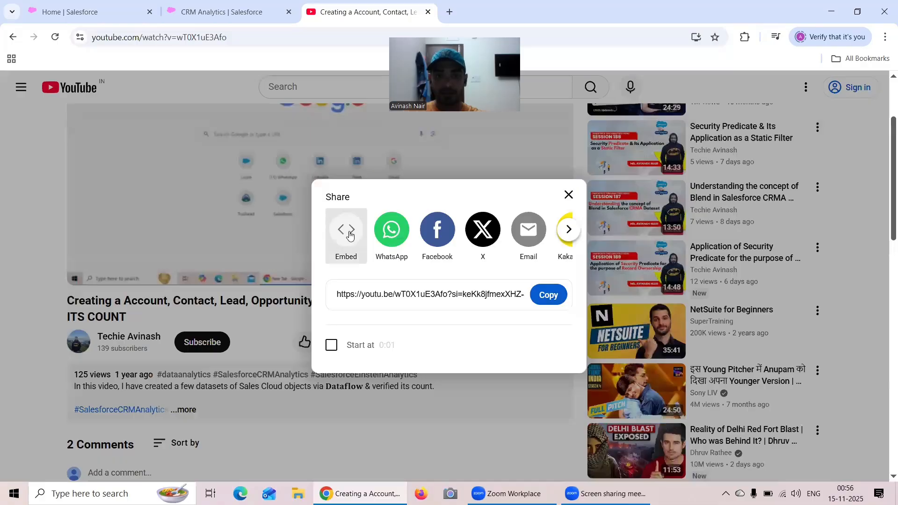
left_click(346, 232)
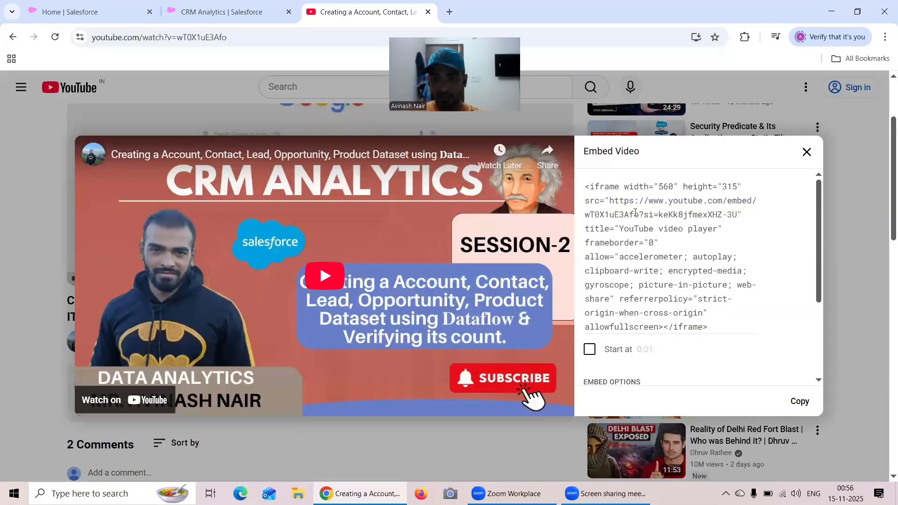
left_click_drag(609, 200, 737, 214)
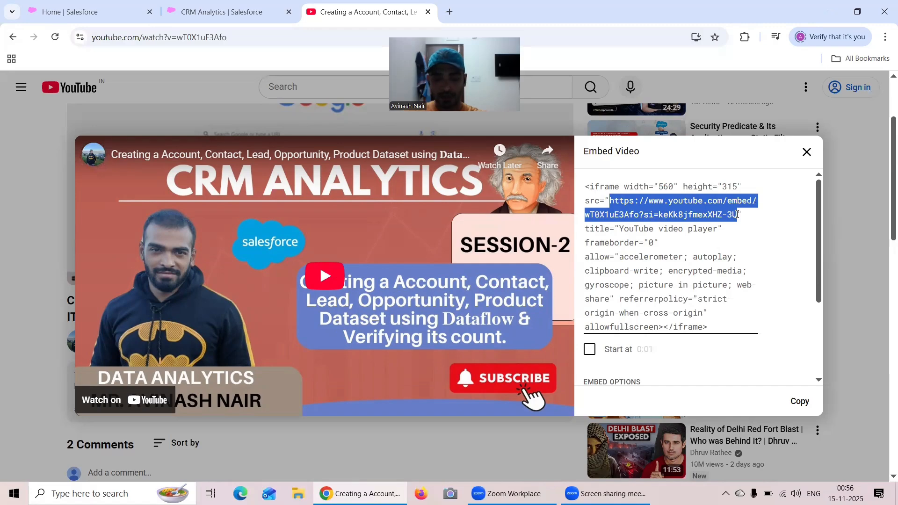
Back in CRM Analytics, give the Count of Industry chart the onboarding title "CRMA Video Session 2" and the copied embed URL
left_click(203, 18)
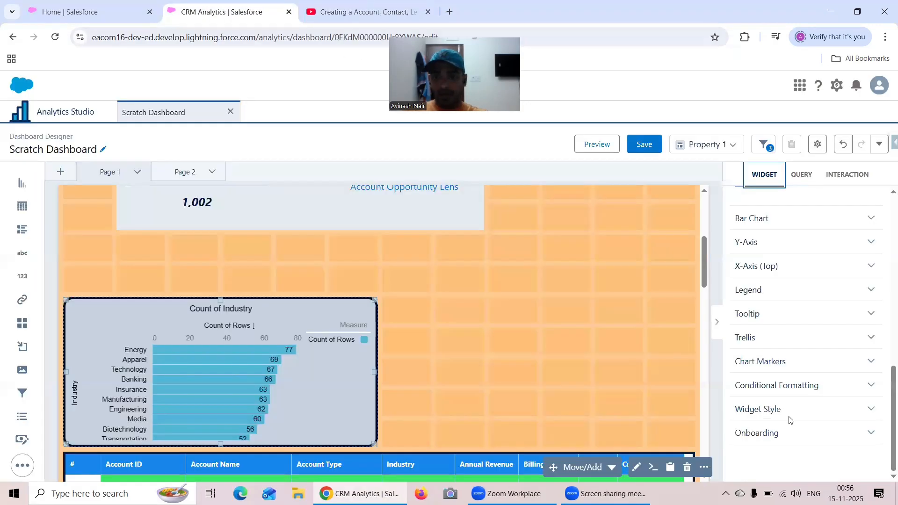
scroll(794, 355, "down", 3)
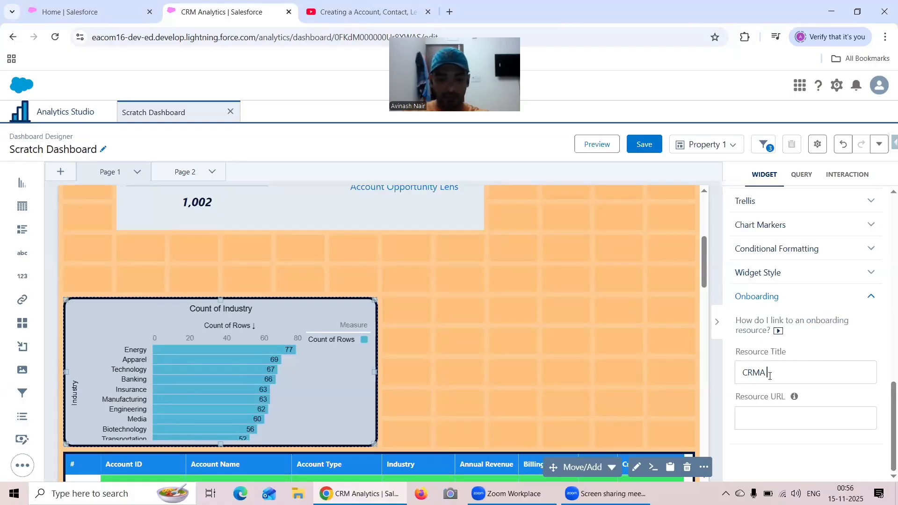
type("Video Session 2")
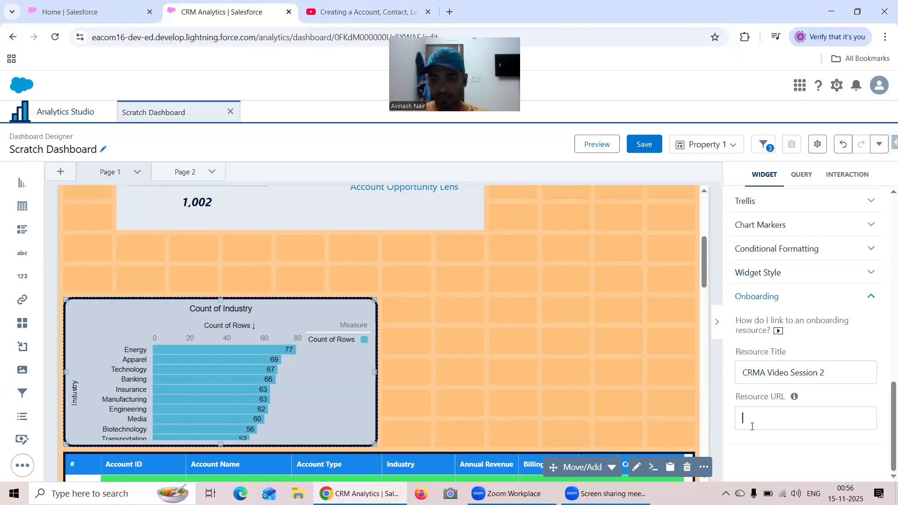
key("ctrl+v")
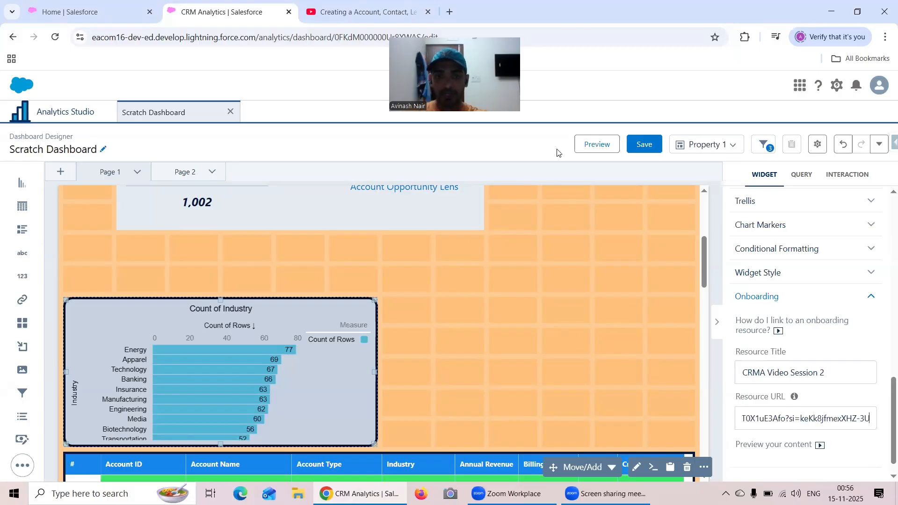
Select the accounts table on the dashboard, and on YouTube open the channel's Session 3 video from the oldest-first list and pause it
scroll(499, 312, "down", 3)
left_click(448, 305)
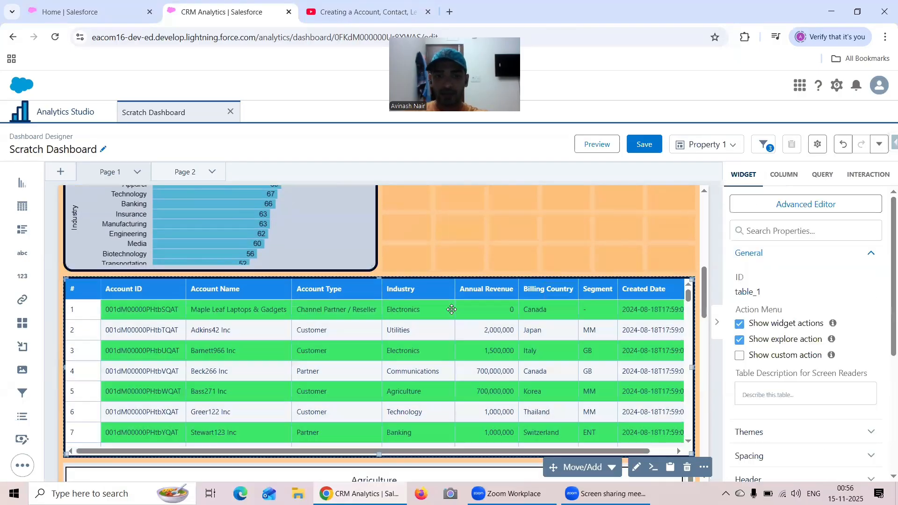
left_click(325, 17)
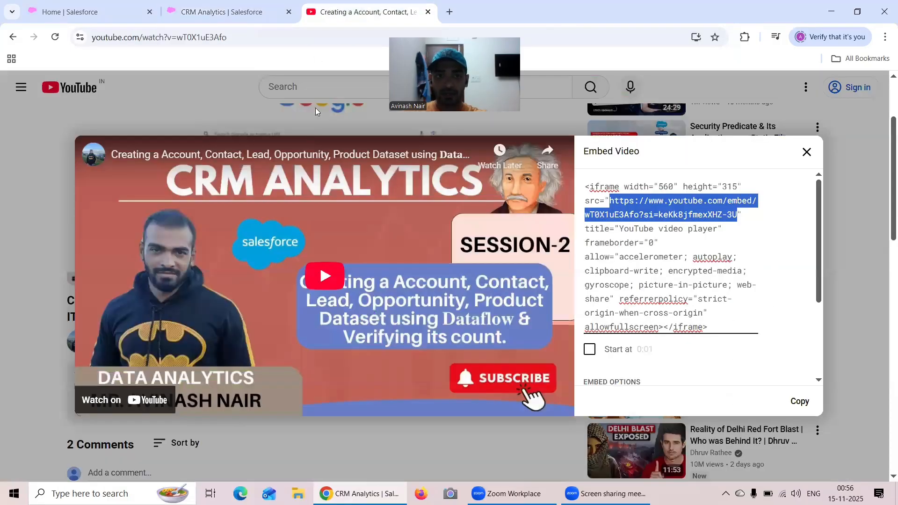
left_click(807, 153)
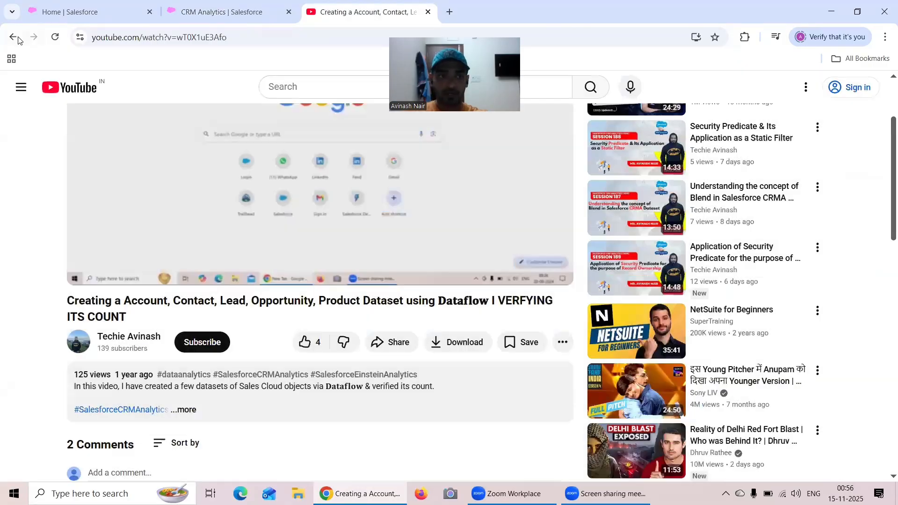
key("alt+Left")
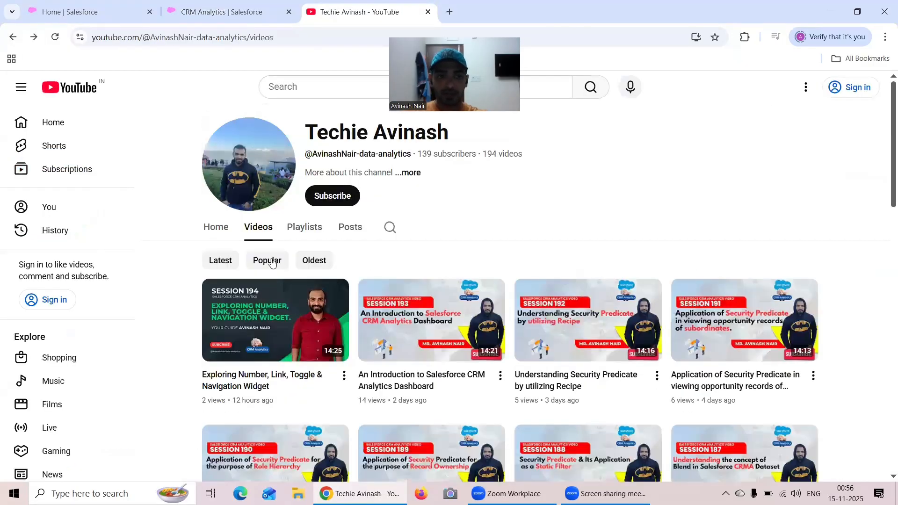
left_click(314, 261)
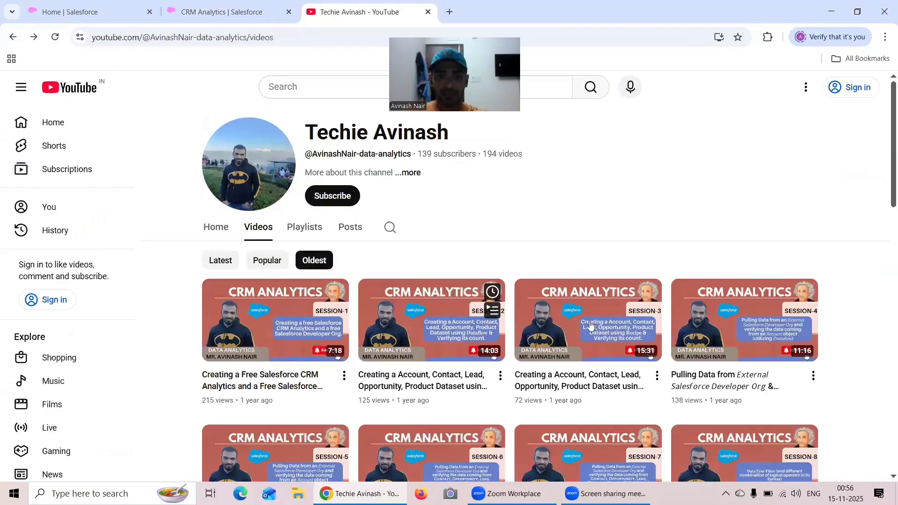
left_click(603, 323)
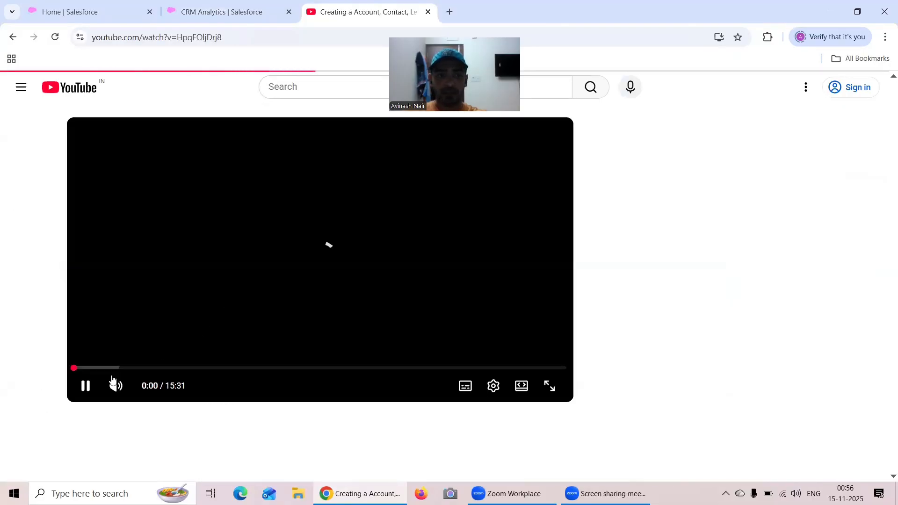
left_click(87, 387)
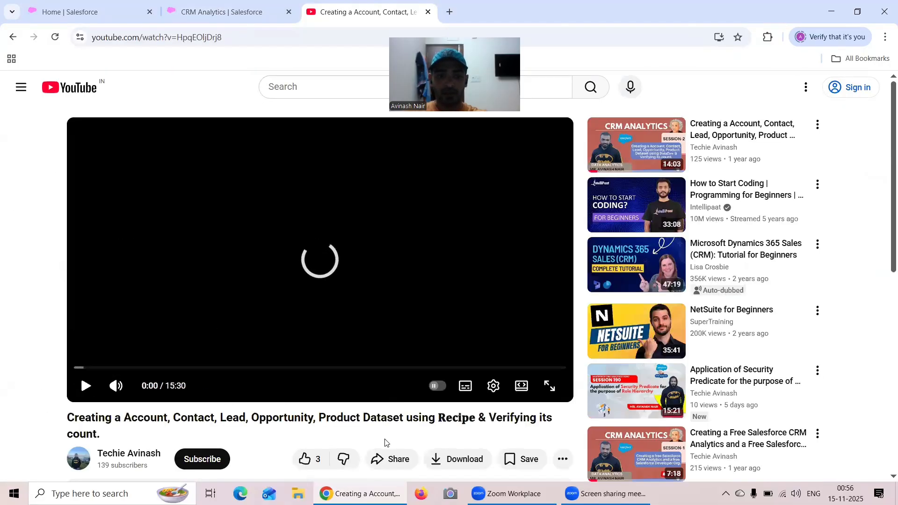
Display the Session 3 video's embed code and copy the embed URL from the iframe source
left_click(394, 461)
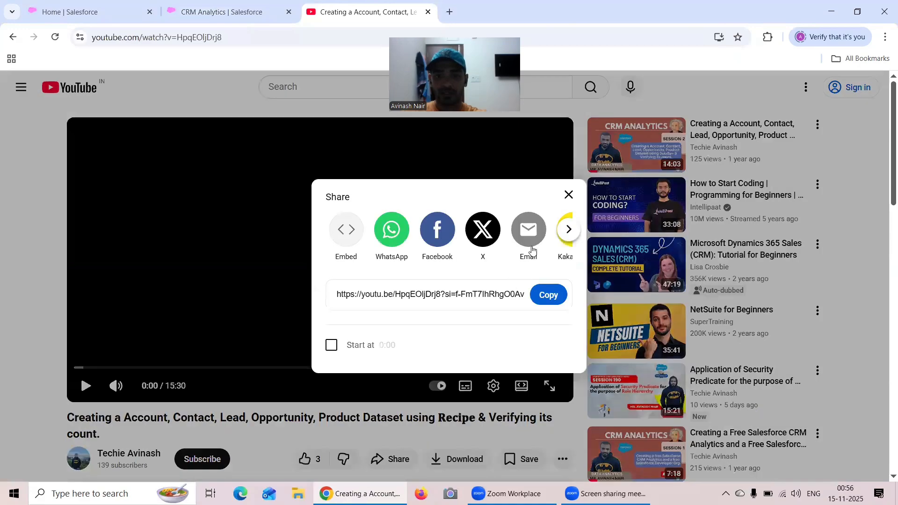
left_click(349, 236)
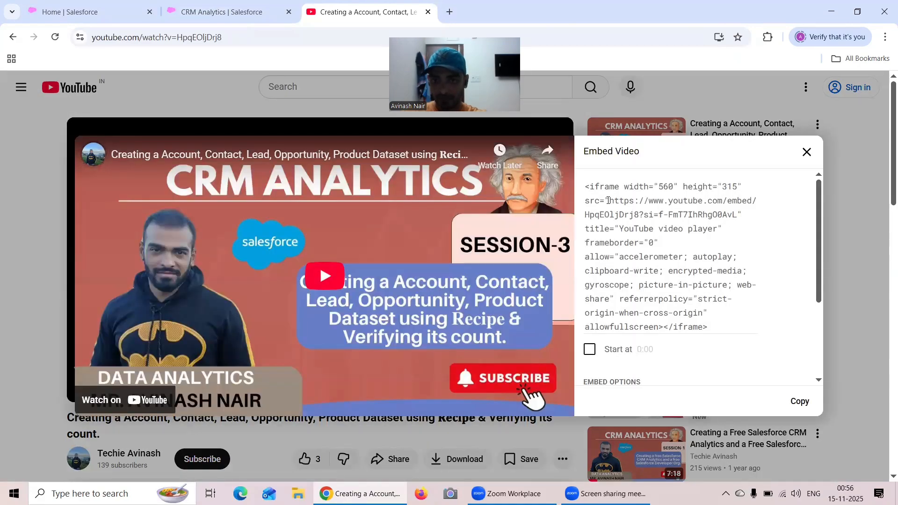
left_click_drag(609, 200, 737, 211)
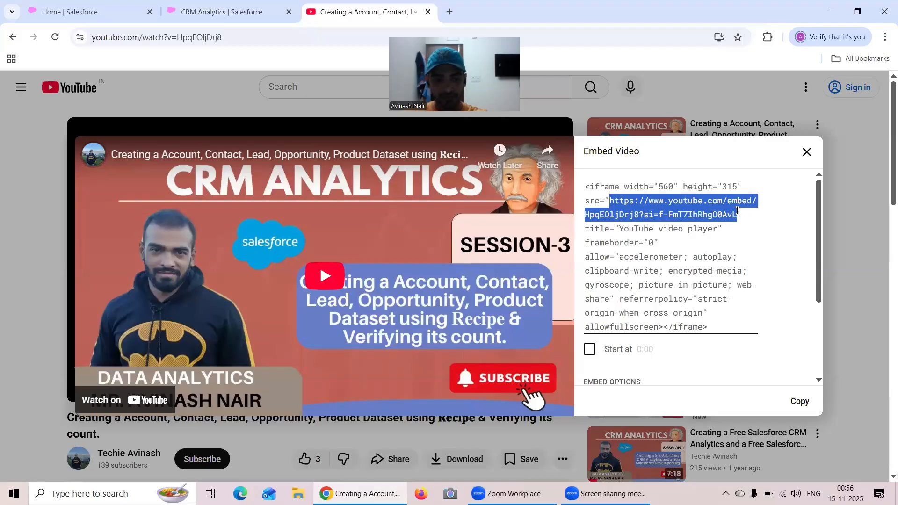
Back in CRM Analytics, set the accounts table's onboarding resource to the copied embed URL with the title "CRMA Video Session 3"
left_click(207, 10)
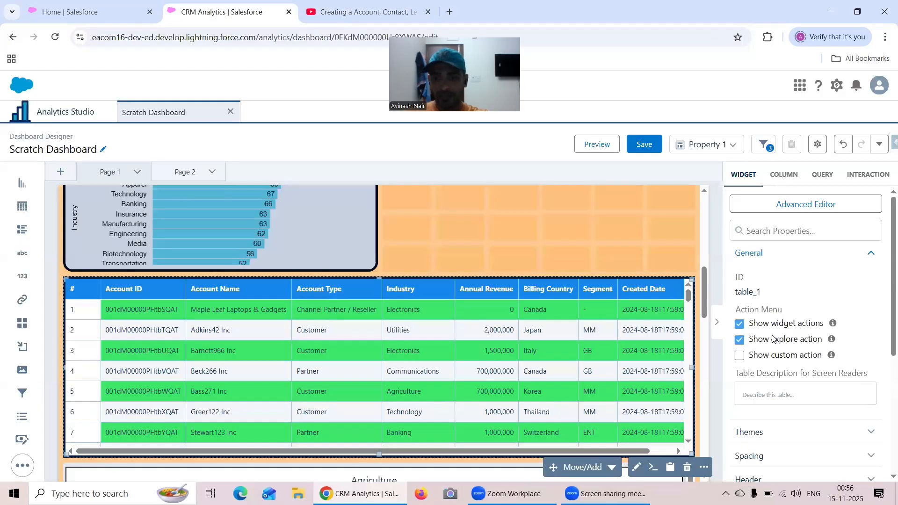
scroll(772, 338, "down", 5)
left_click(762, 432)
scroll(782, 375, "down", 3)
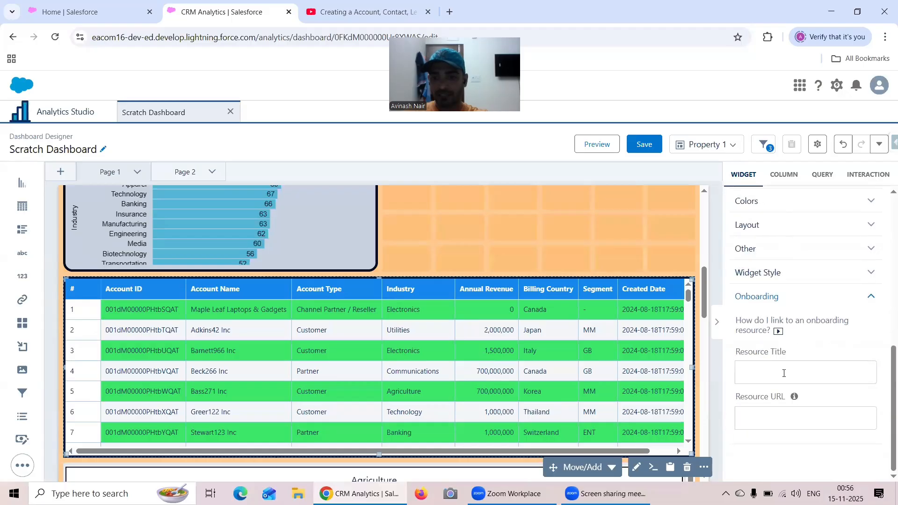
left_click(777, 409)
key("ctrl+v")
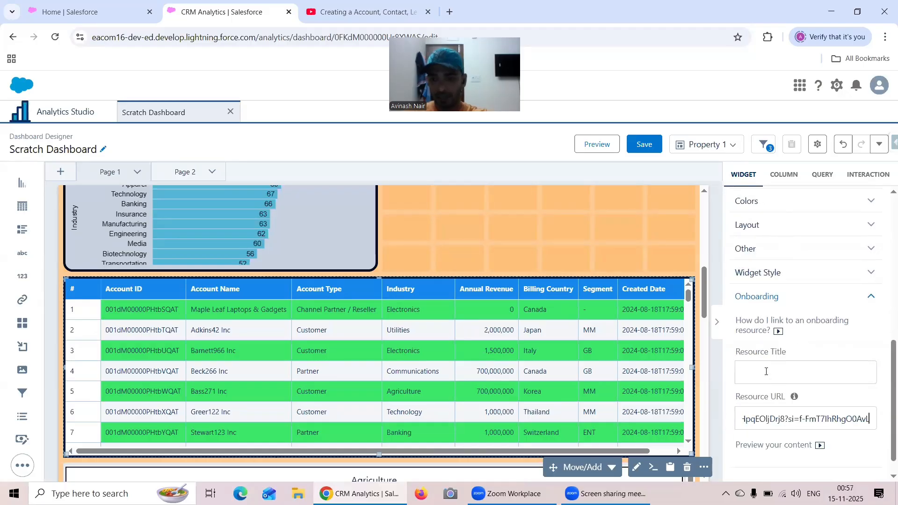
left_click(766, 372)
type("CRMA Video Sess")
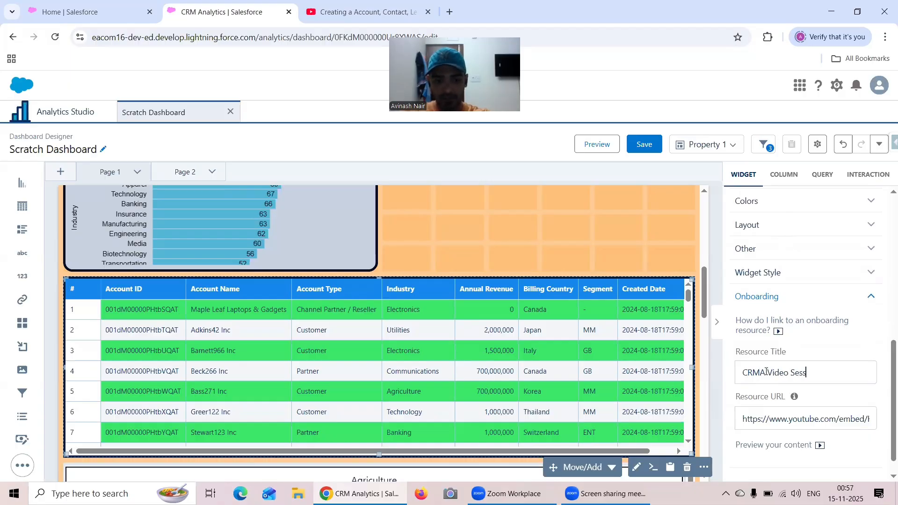
type("ion 3")
Preview the dashboard, open the Session 1, Session 2 and Session 3 videos from the Learning Resources list, and close the video window
left_click(596, 143)
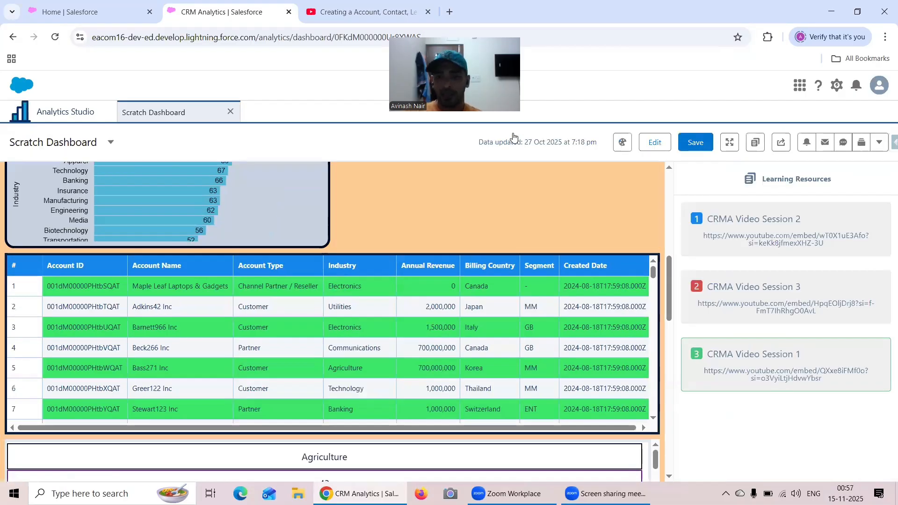
scroll(645, 220, "up", 10)
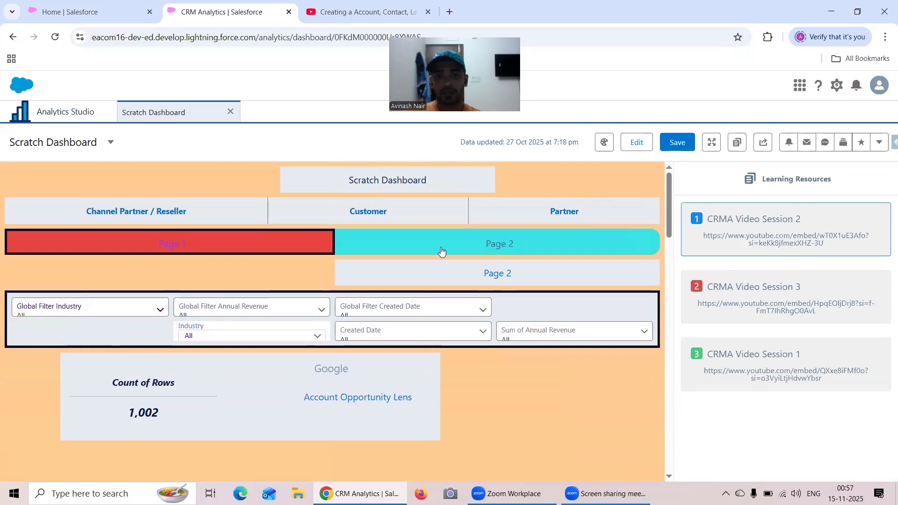
left_click(485, 178)
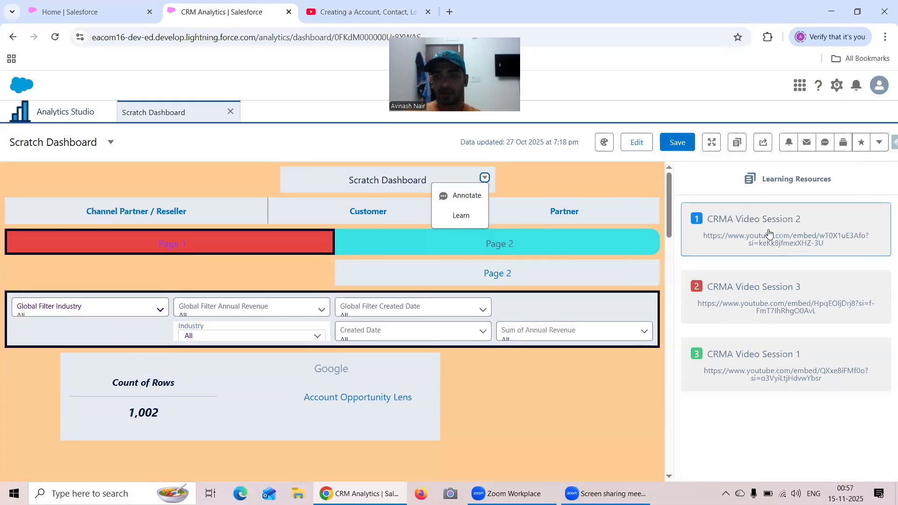
left_click(774, 363)
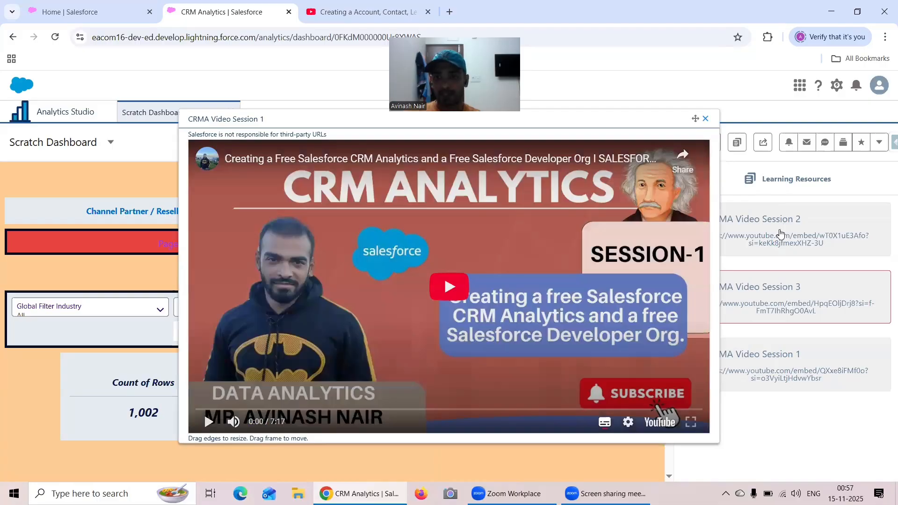
left_click(780, 234)
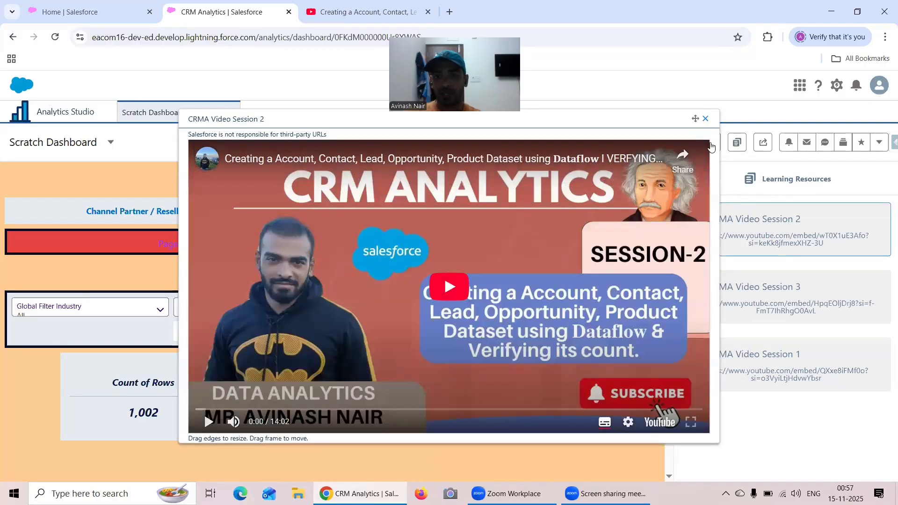
left_click(767, 291)
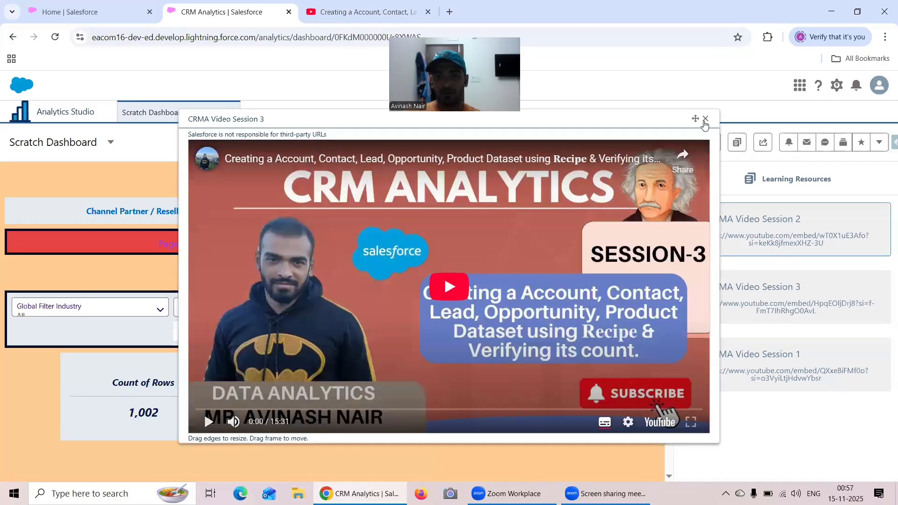
left_click(704, 121)
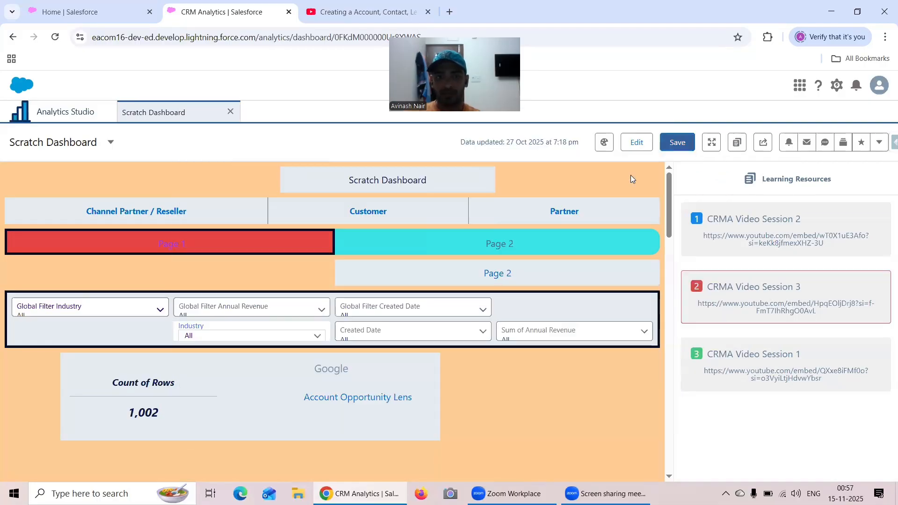
Open the Learn resource from the title widget's own actions and close the video window
left_click(485, 180)
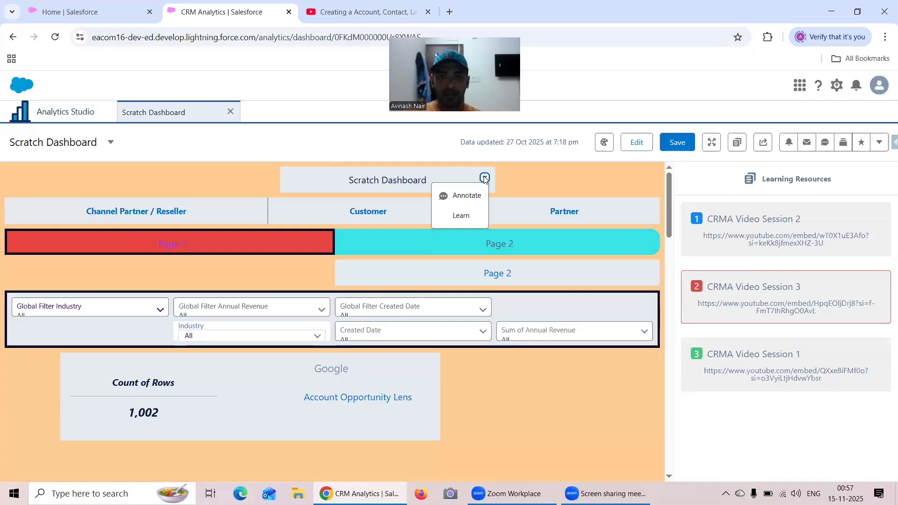
left_click(469, 221)
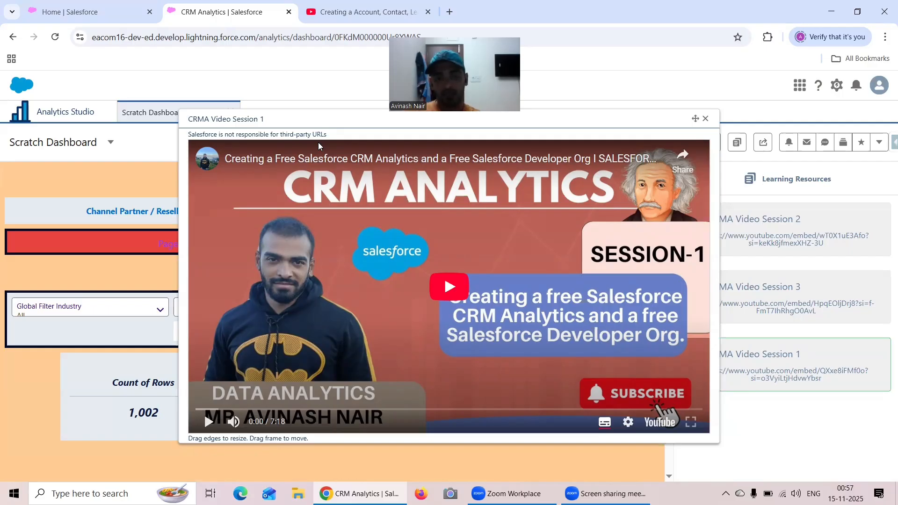
left_click(705, 118)
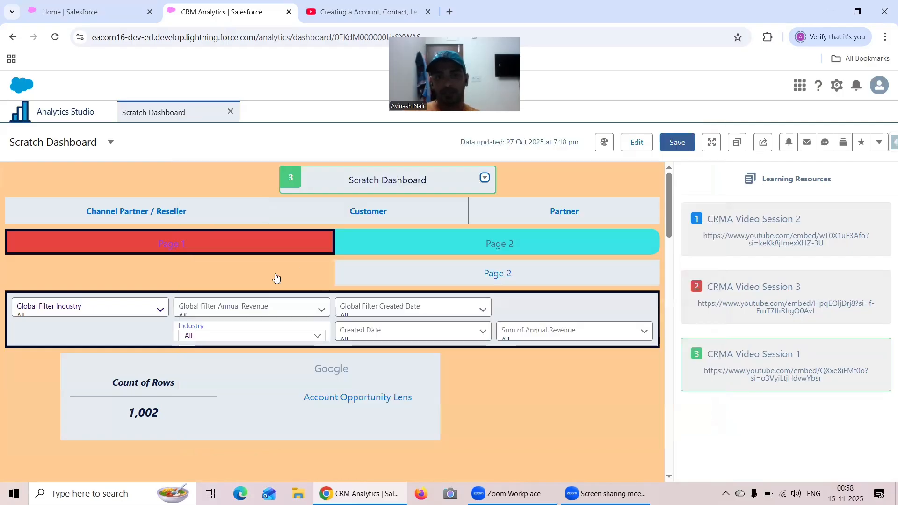
Open the Learn resource from the Count of Industry chart's widget actions, briefly play the Session 2 video, and close its window
scroll(281, 285, "down", 4)
left_click(319, 345)
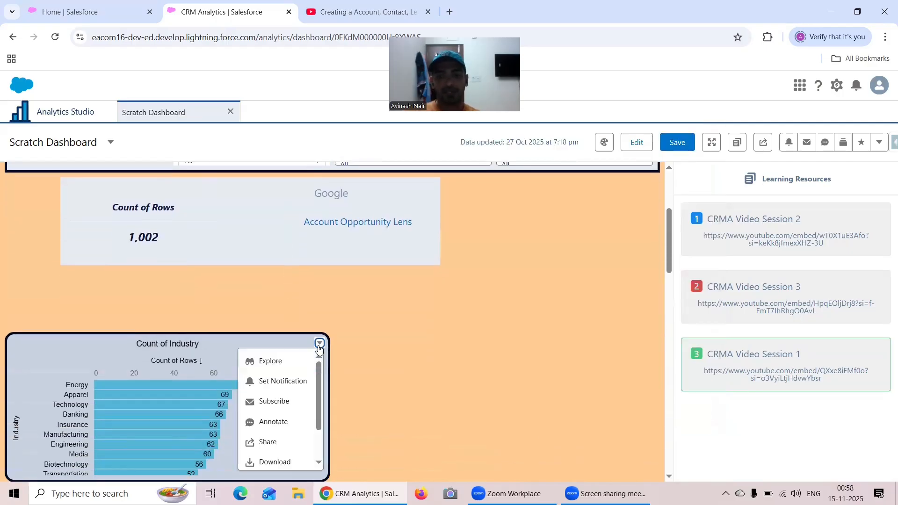
scroll(283, 421, "down", 2)
left_click(283, 459)
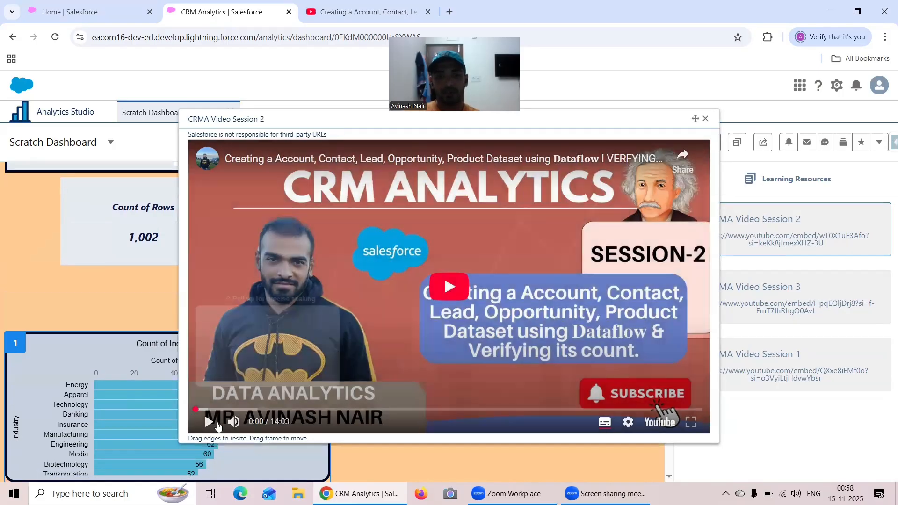
left_click(209, 422)
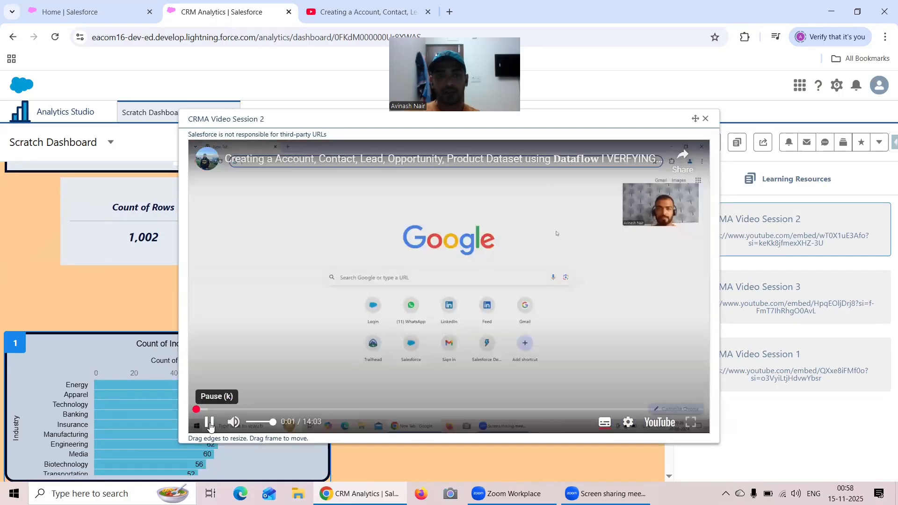
left_click(209, 423)
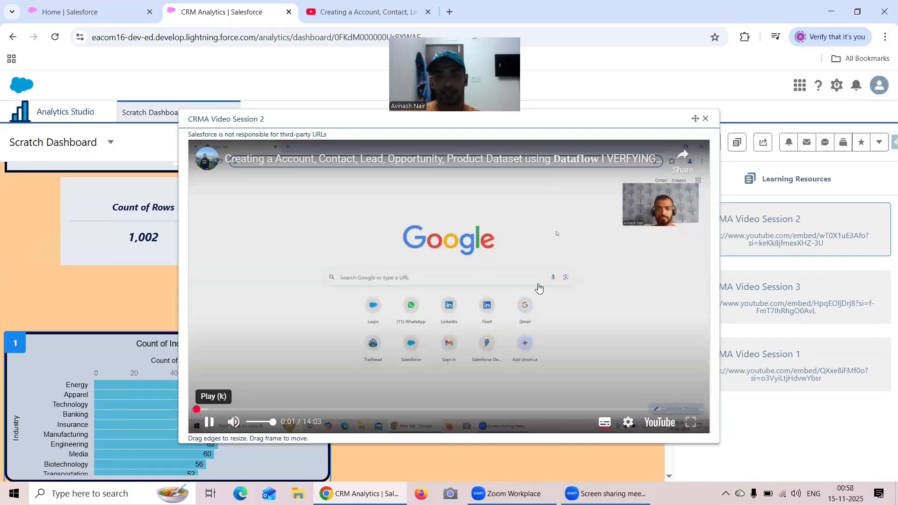
left_click(706, 118)
Open the Learn resource from the accounts table's widget actions and close the Session 3 video window
scroll(391, 303, "down", 4)
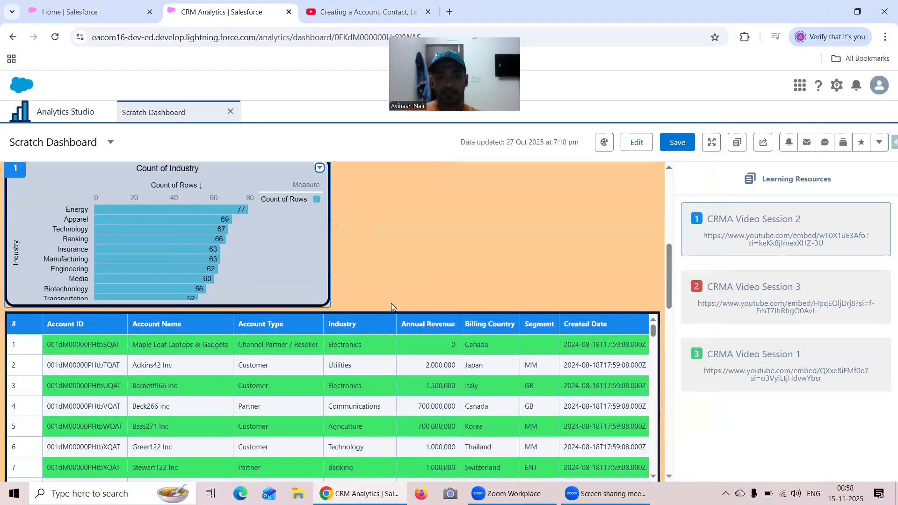
scroll(391, 303, "down", 3)
left_click(649, 206)
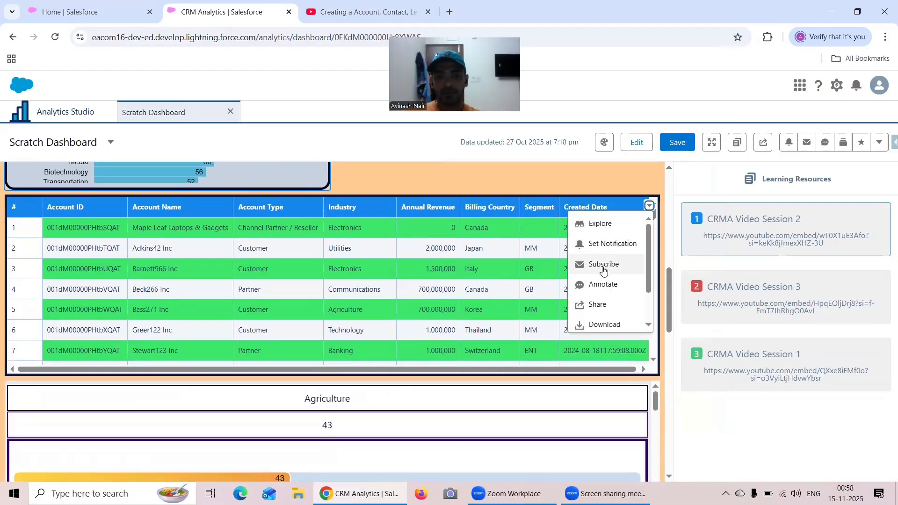
scroll(603, 271, "down", 1)
left_click(601, 322)
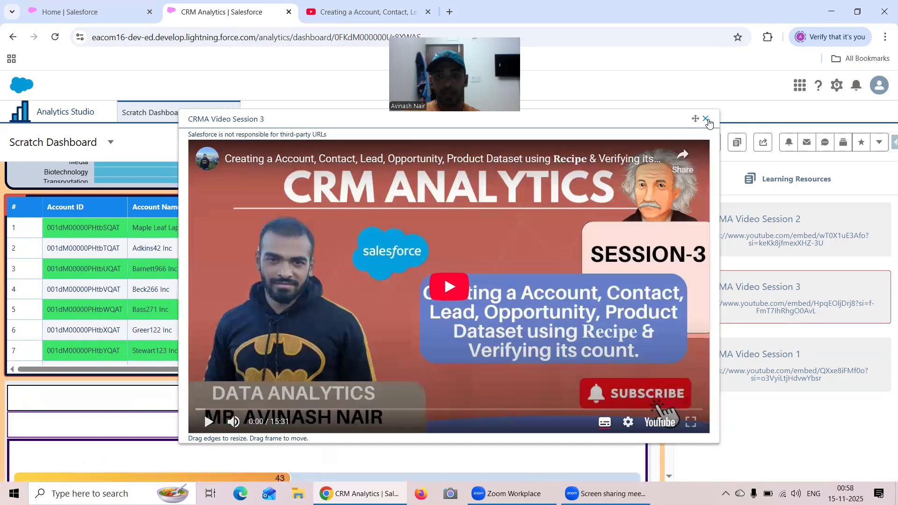
left_click(707, 120)
Return to editing the dashboard and turn off Show widget actions for the accounts table
left_click(637, 148)
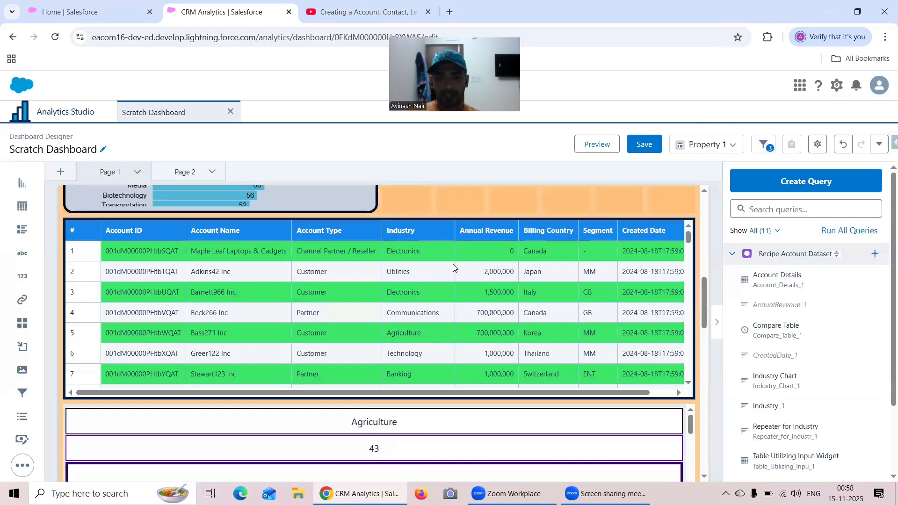
left_click(502, 260)
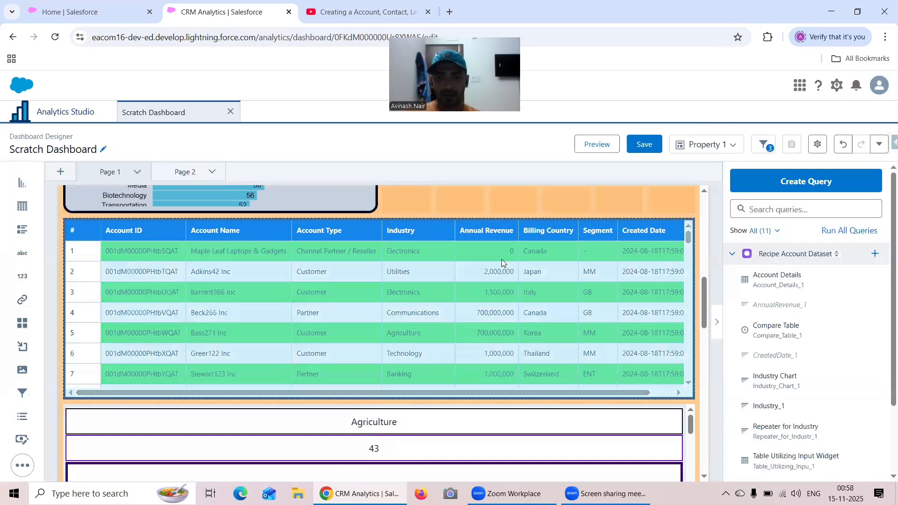
scroll(769, 262, "down", 2)
scroll(769, 261, "up", 2)
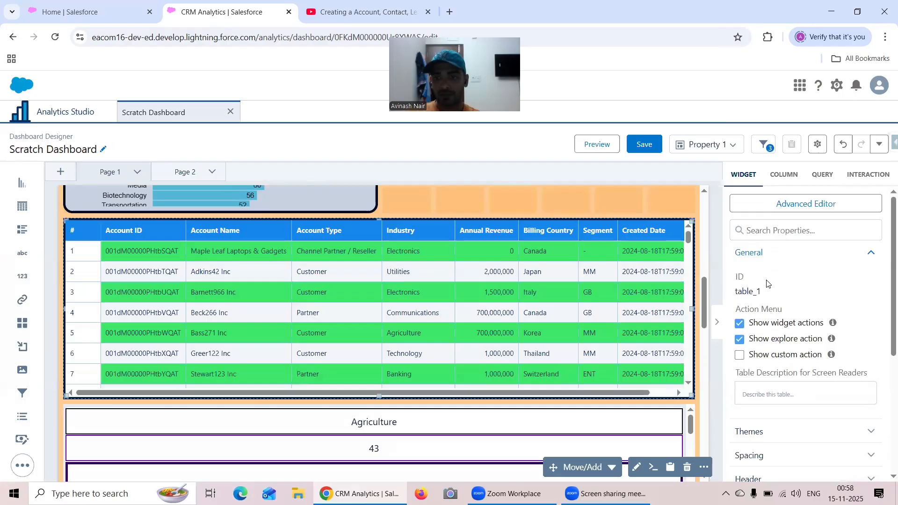
left_click(740, 325)
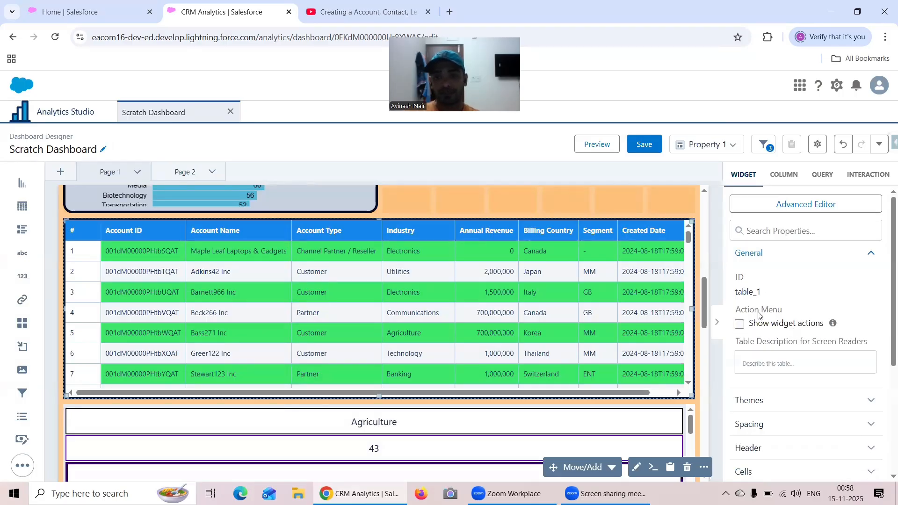
Check the accounts table's action menu in preview, and review the table's widget properties back in edit mode
left_click(598, 145)
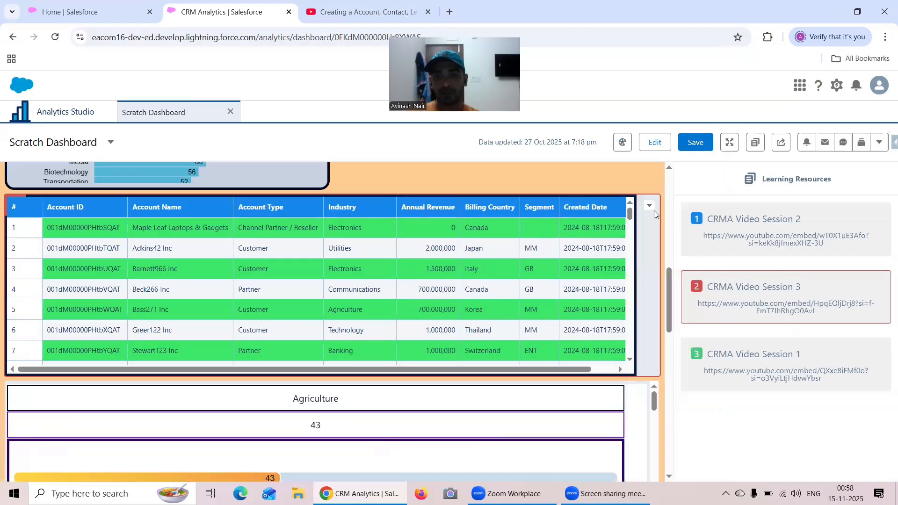
left_click(648, 207)
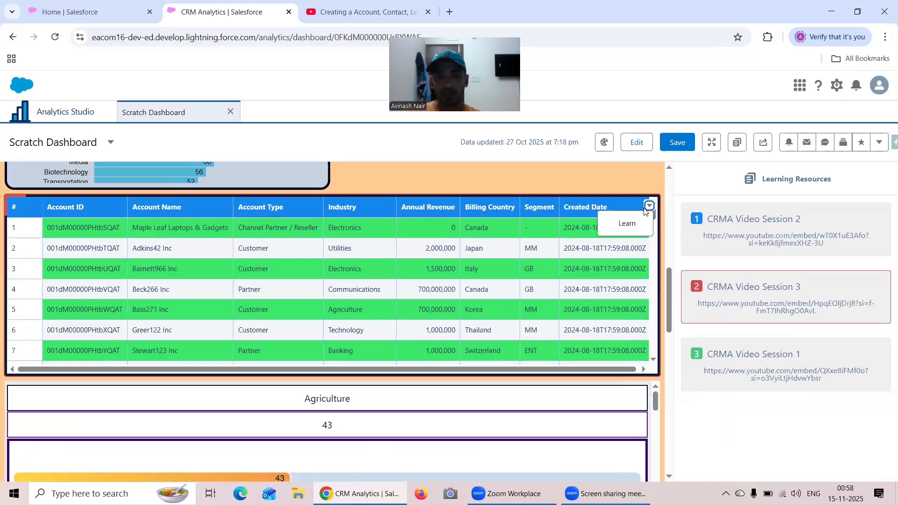
left_click(636, 142)
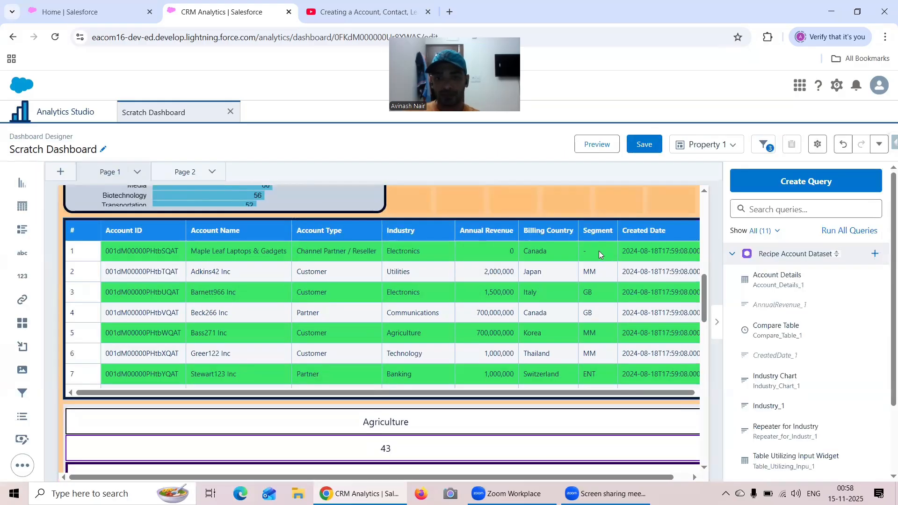
left_click(580, 255)
scroll(793, 255, "down", 4)
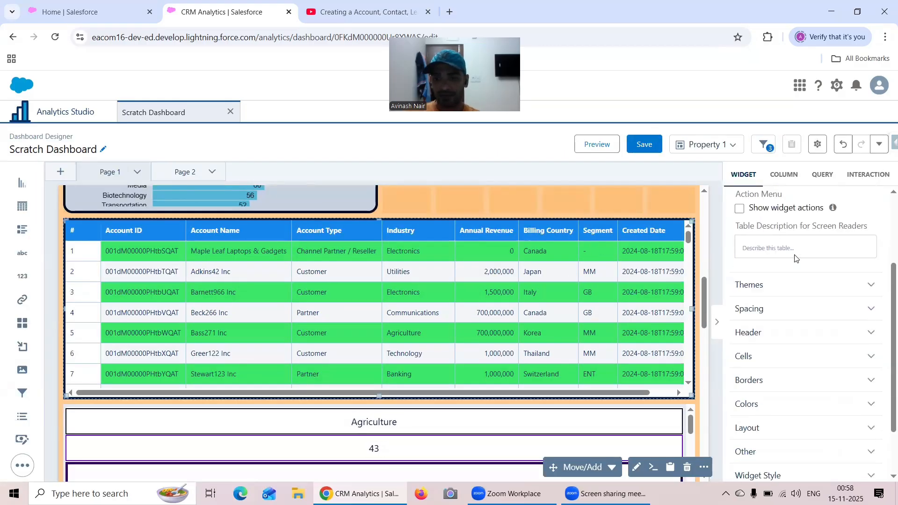
scroll(795, 257, "up", 4)
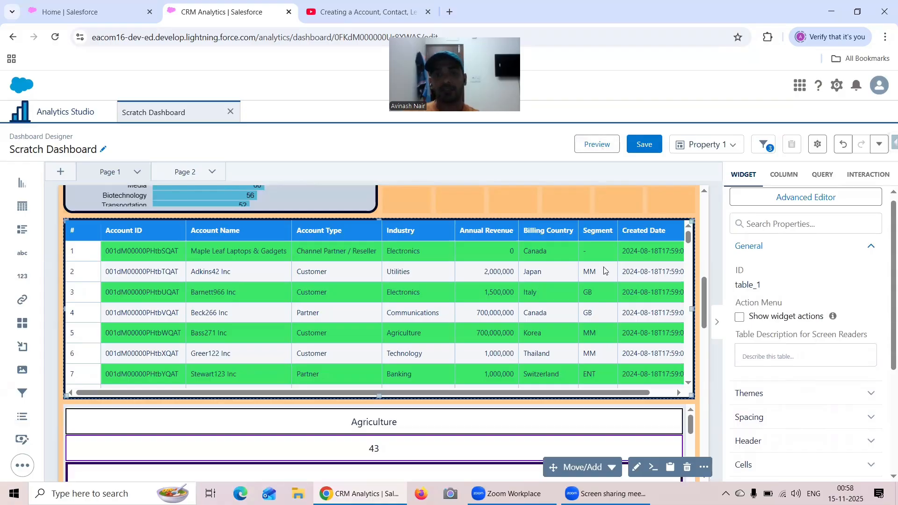
Save the dashboard with the version history description "Added Onboarding Embedded Videos"
left_click(650, 148)
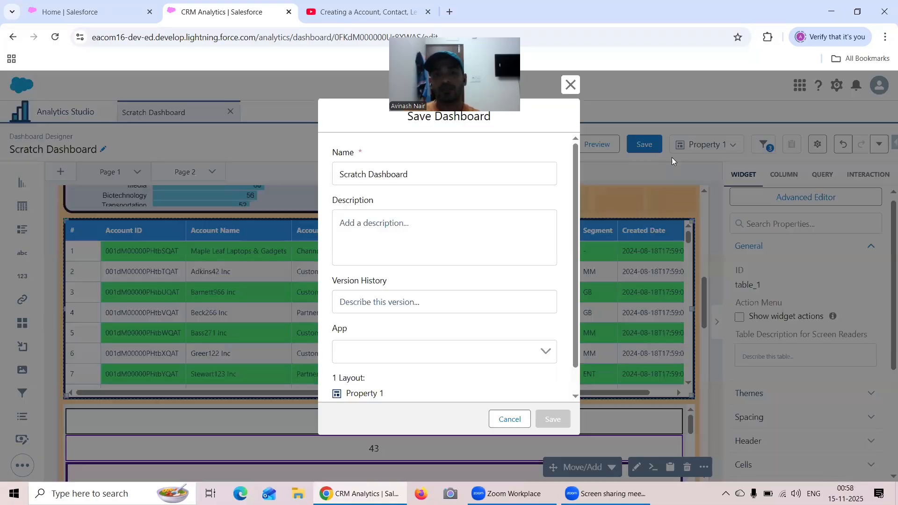
left_click(389, 302)
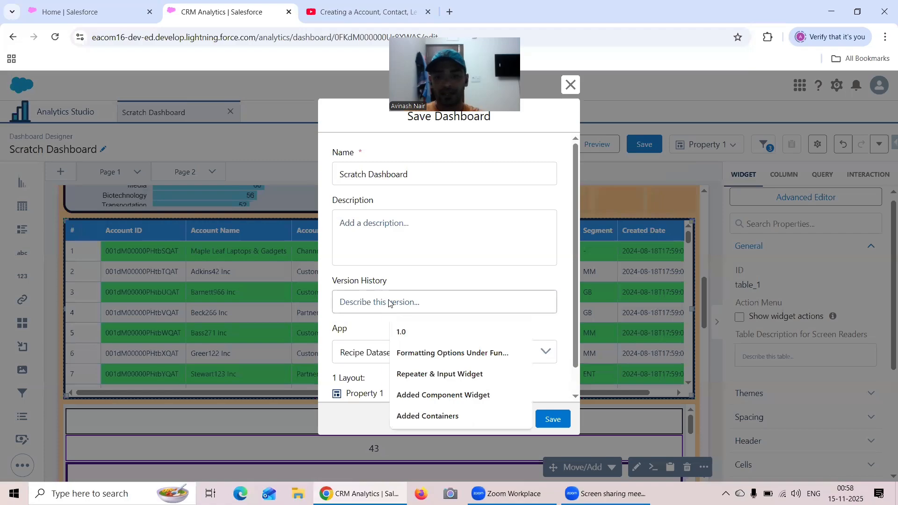
type("Added ")
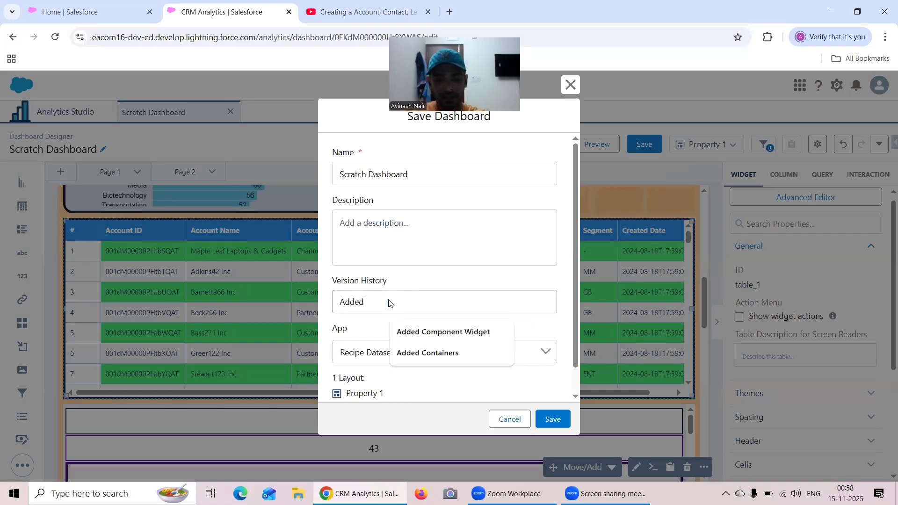
type("Onboarding Embee")
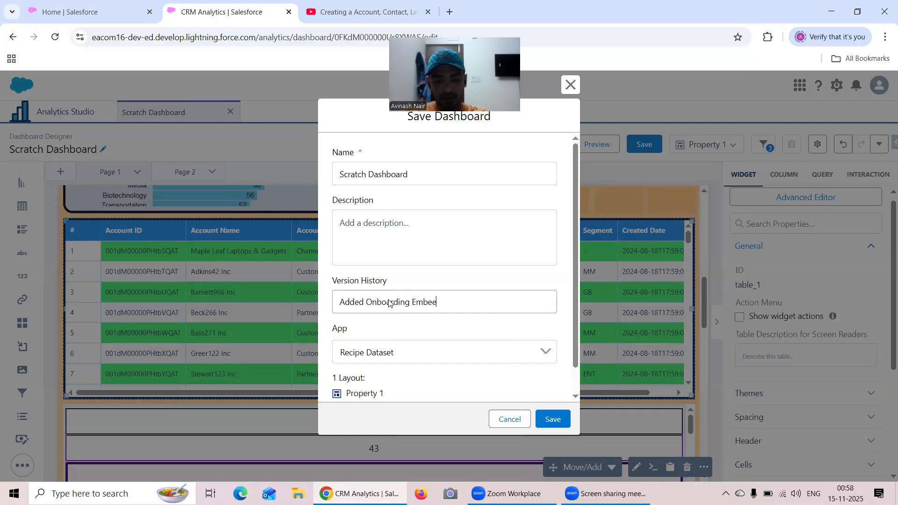
key("BackSpace")
type("dded Videos")
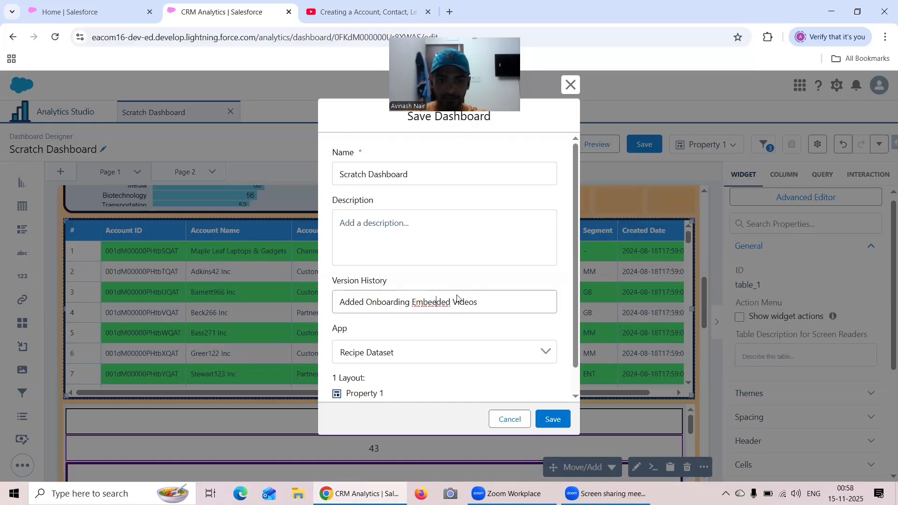
left_click(435, 302)
key("BackSpace")
type("d")
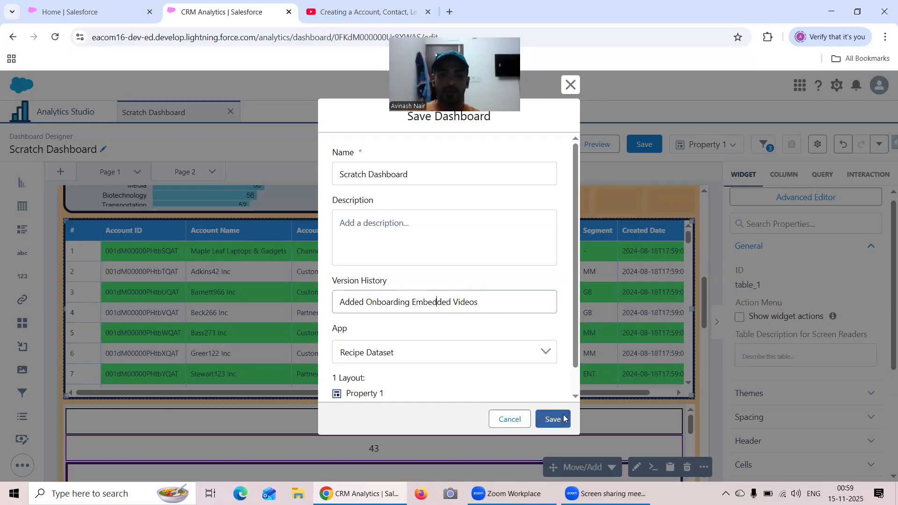
left_click(552, 418)
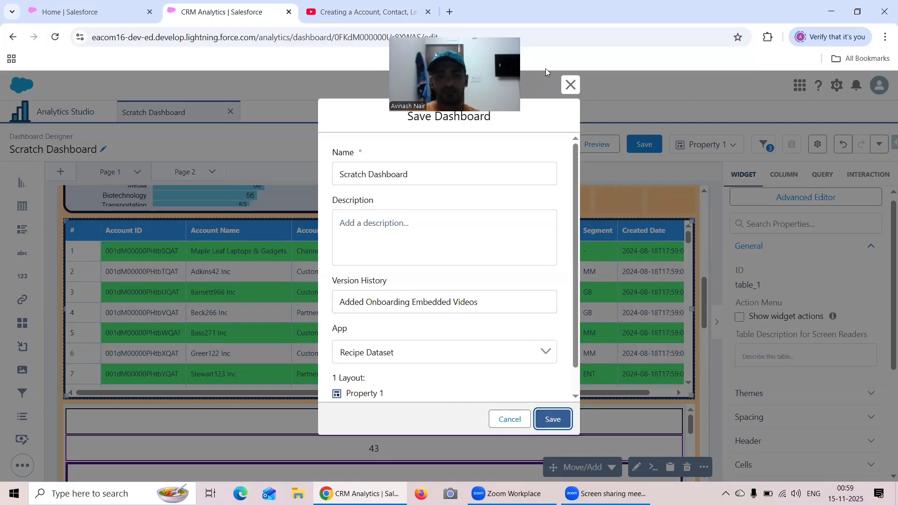
left_click_drag(421, 110, 742, 213)
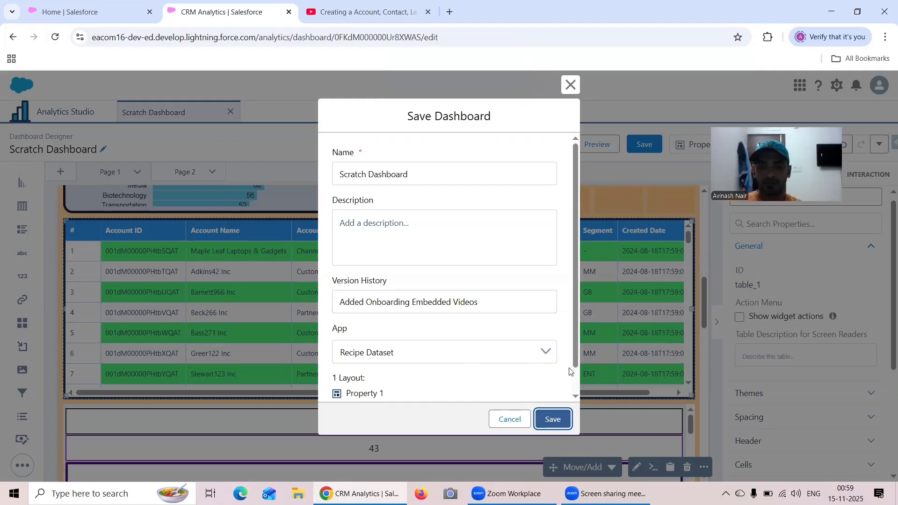
scroll(570, 372, "down", 1)
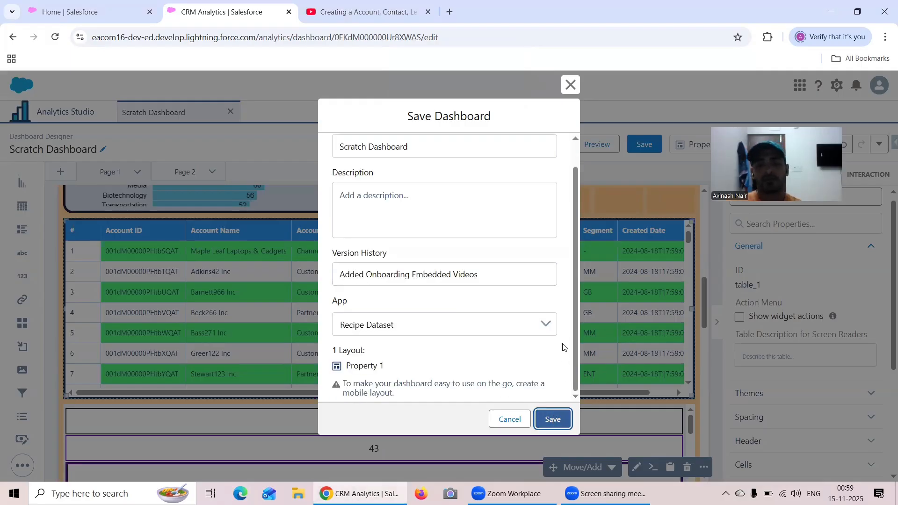
left_click(552, 420)
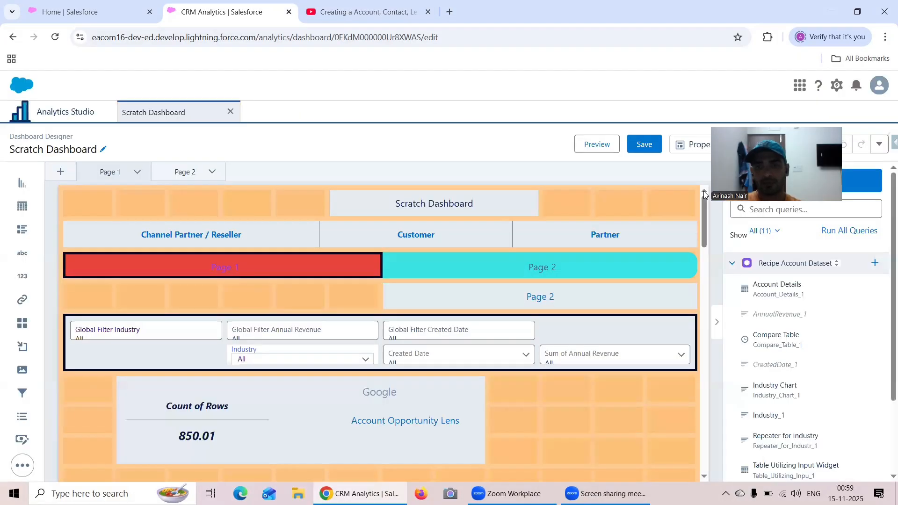
Preview the saved dashboard, open the Learn resource from the title widget's actions, and close the Session 1 video window
left_click(596, 144)
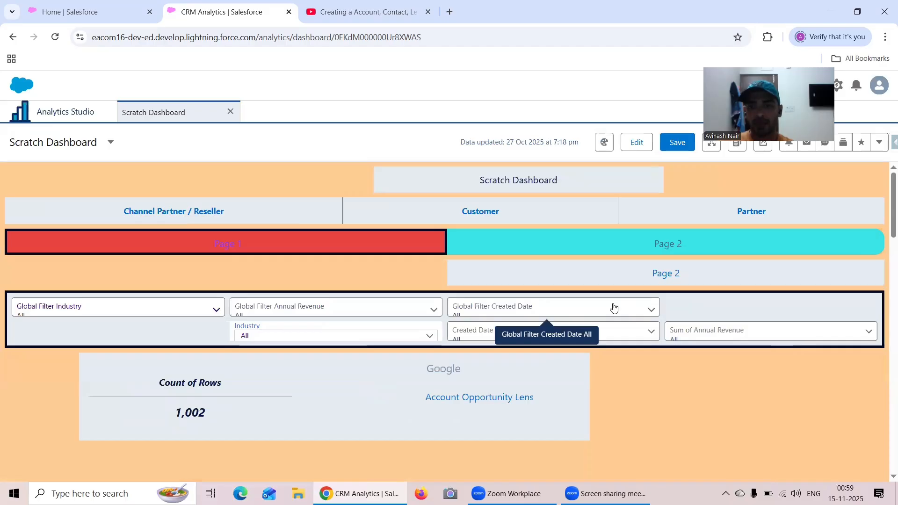
left_click(652, 179)
left_click(629, 219)
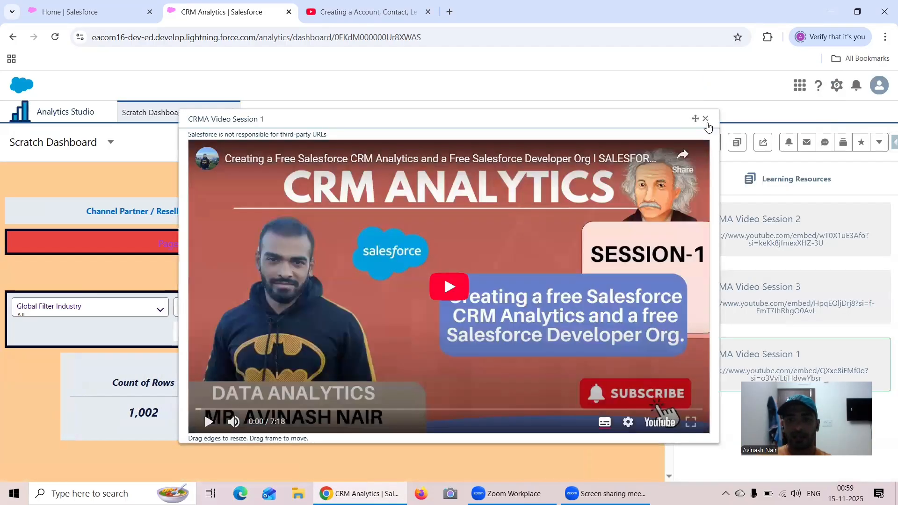
left_click(706, 119)
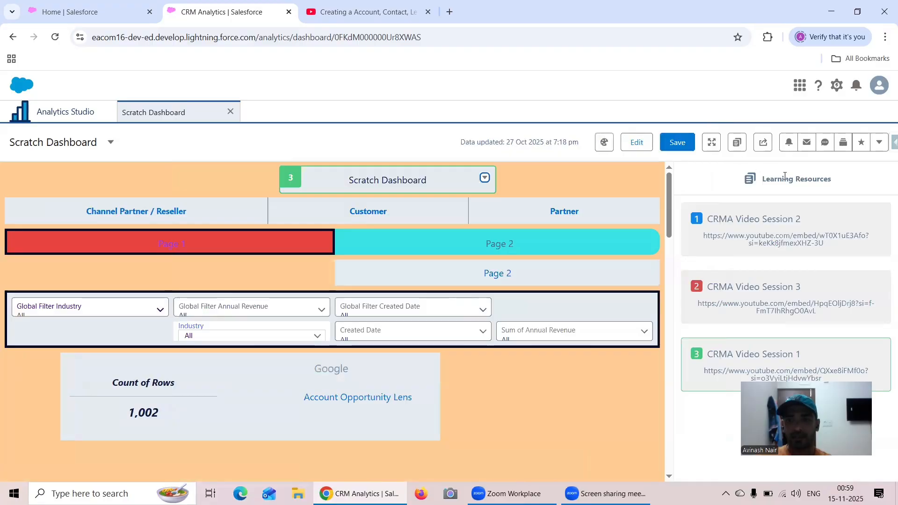
Check the dashboard's additional actions in preview and hide the Learning Resources list
left_click_drag(766, 182, 819, 183)
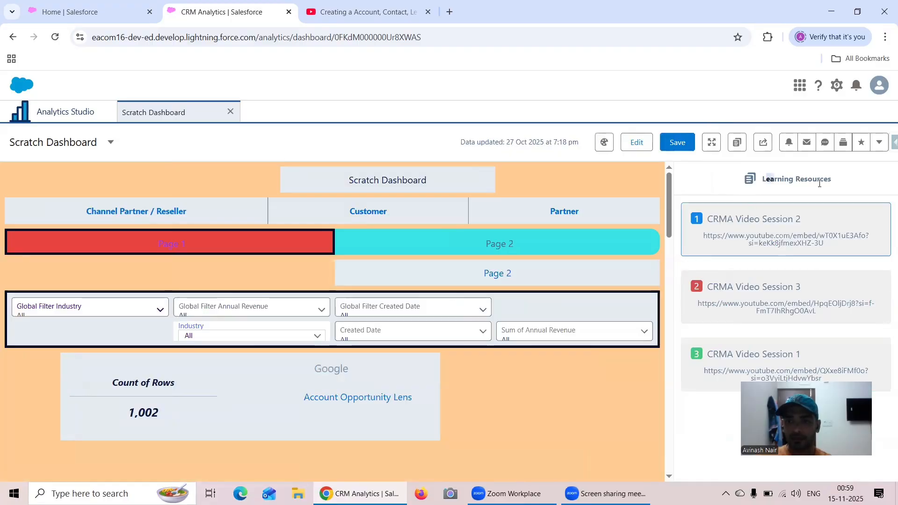
left_click(638, 146)
left_click(602, 144)
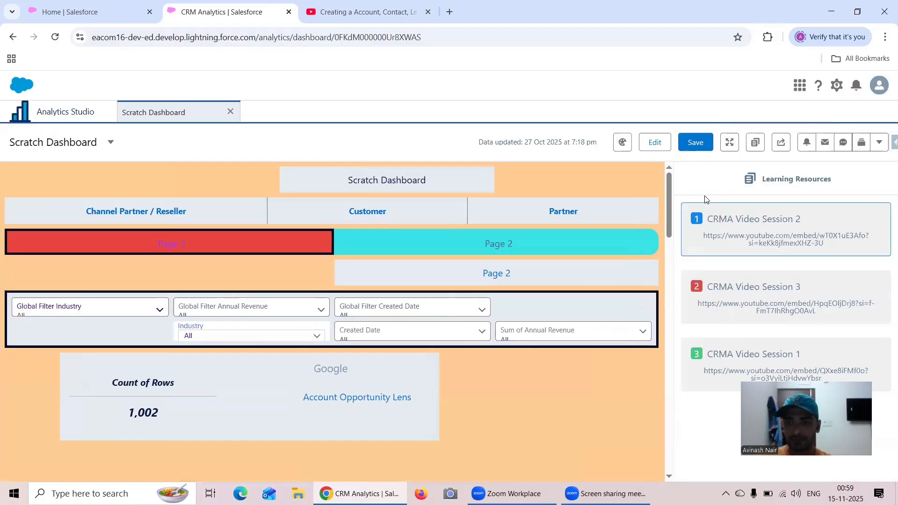
left_click(877, 145)
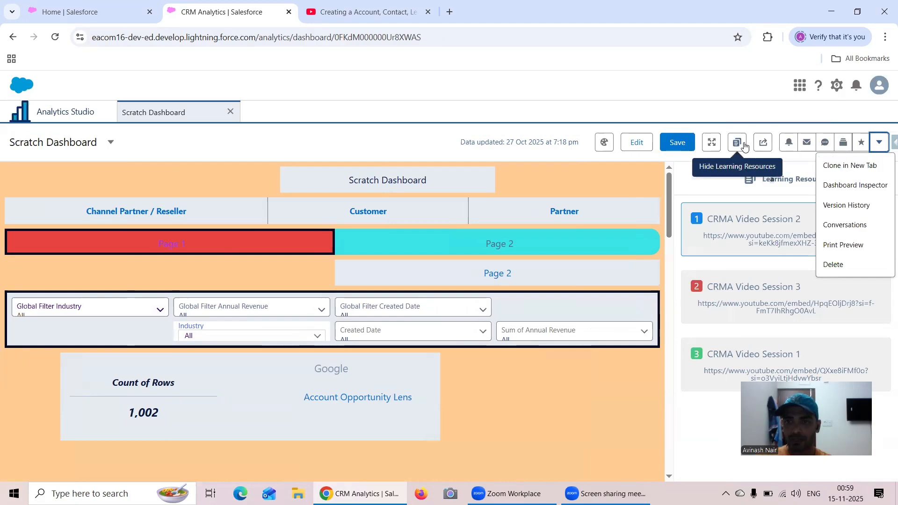
left_click(630, 186)
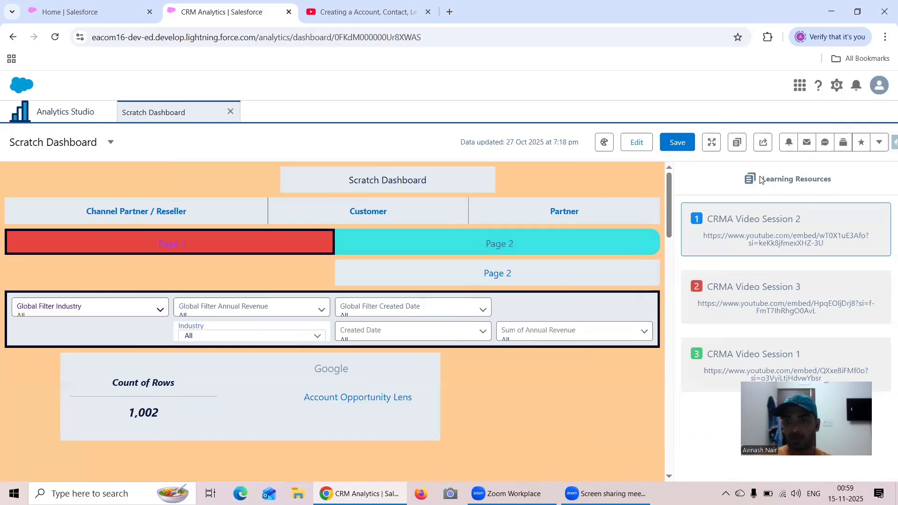
left_click(738, 149)
Open the Learn resource from the Count of Industry chart's actions, then close the Session 2 video and hide the Learning Resources list
scroll(577, 275, "down", 5)
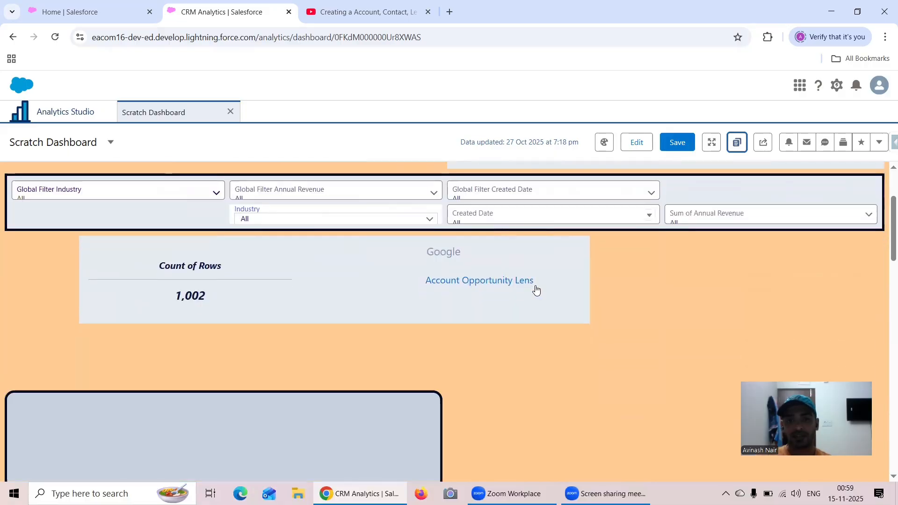
left_click(432, 284)
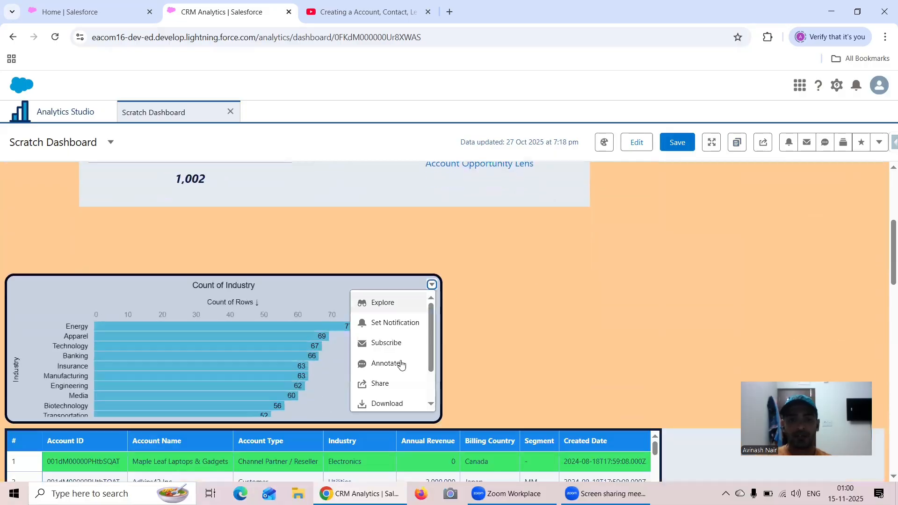
scroll(395, 394, "down", 1)
left_click(392, 402)
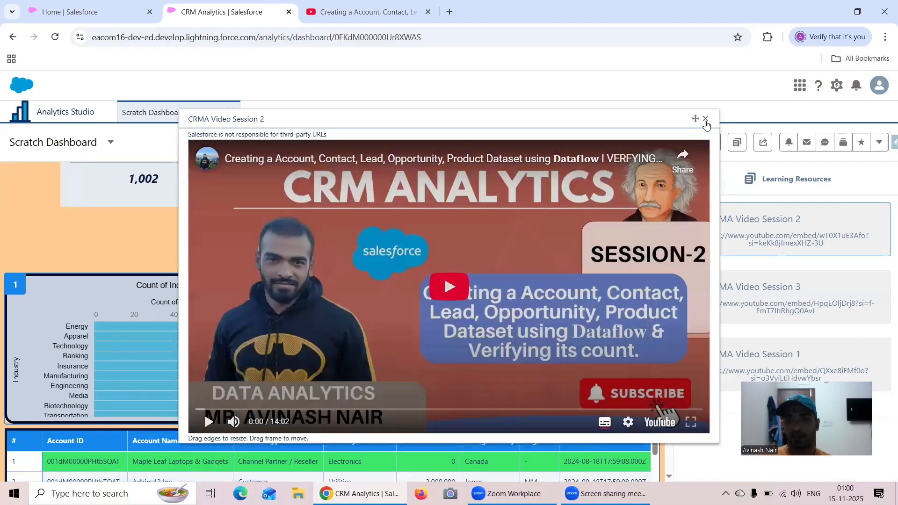
left_click(706, 119)
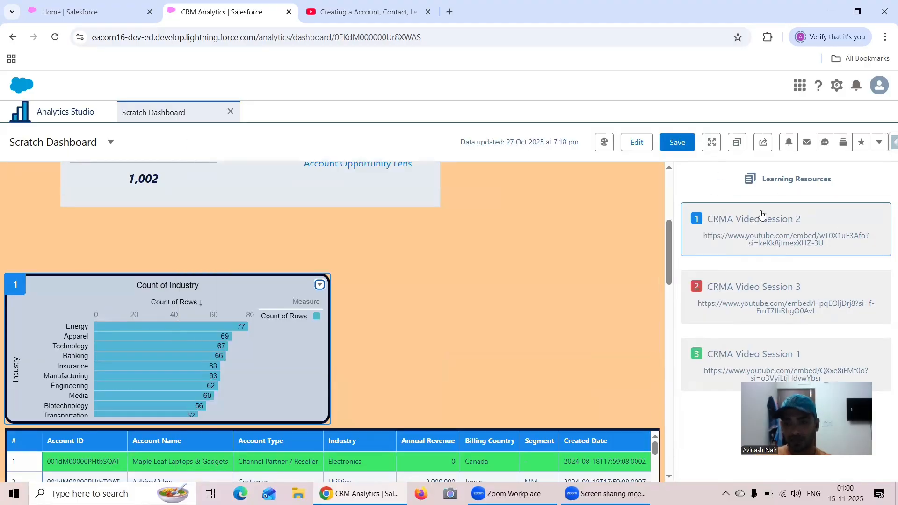
left_click(736, 142)
Check the accounts table in preview for its widget action menu, including the Created Date column's options
scroll(604, 294, "down", 1)
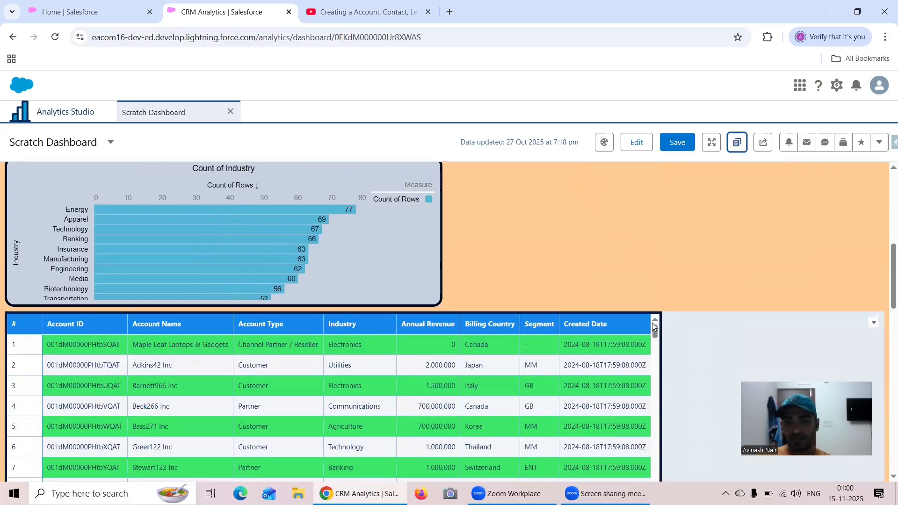
left_click(640, 325)
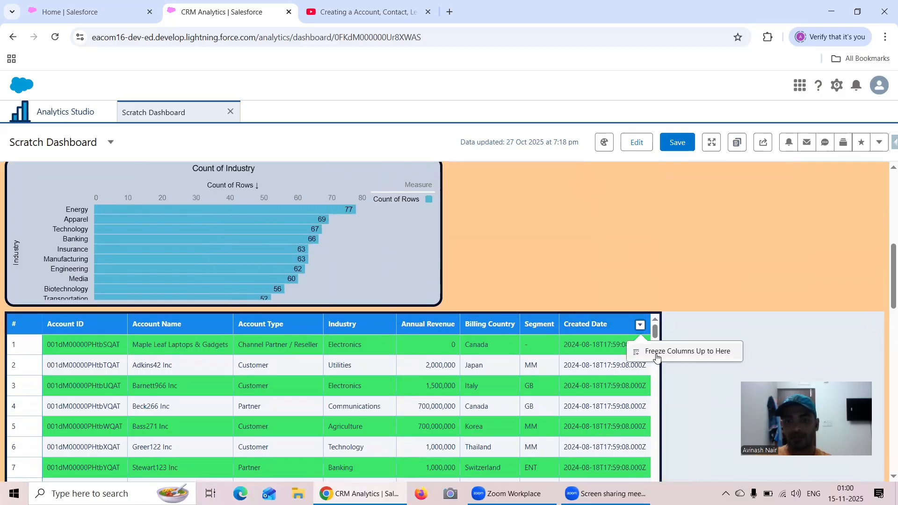
left_click(641, 326)
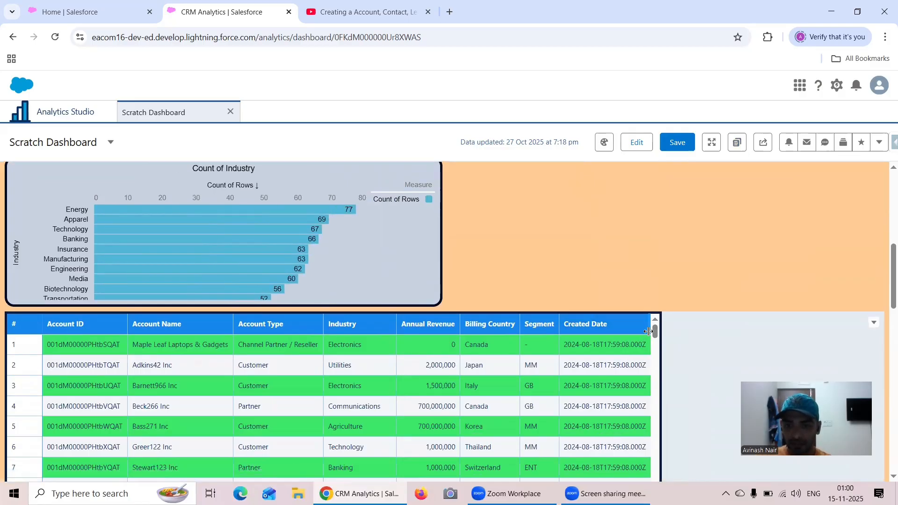
left_click(640, 328)
left_click(641, 326)
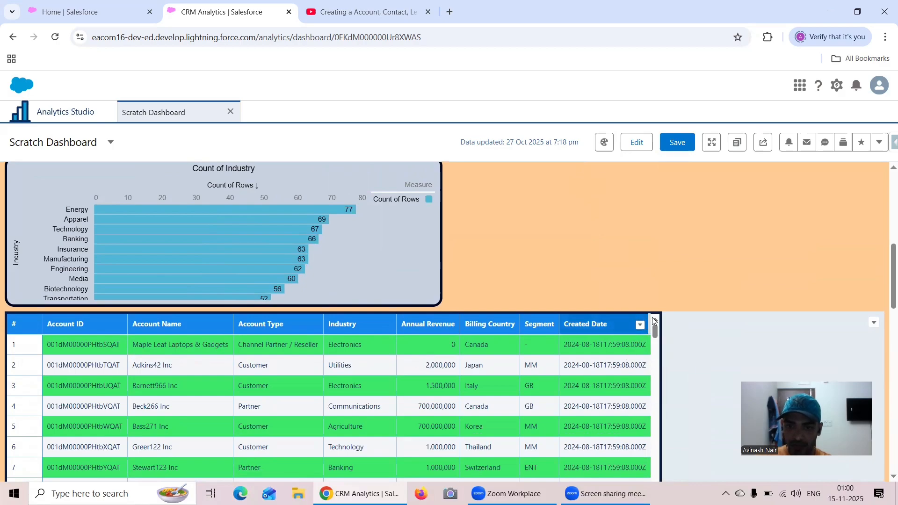
scroll(634, 343, "down", 4)
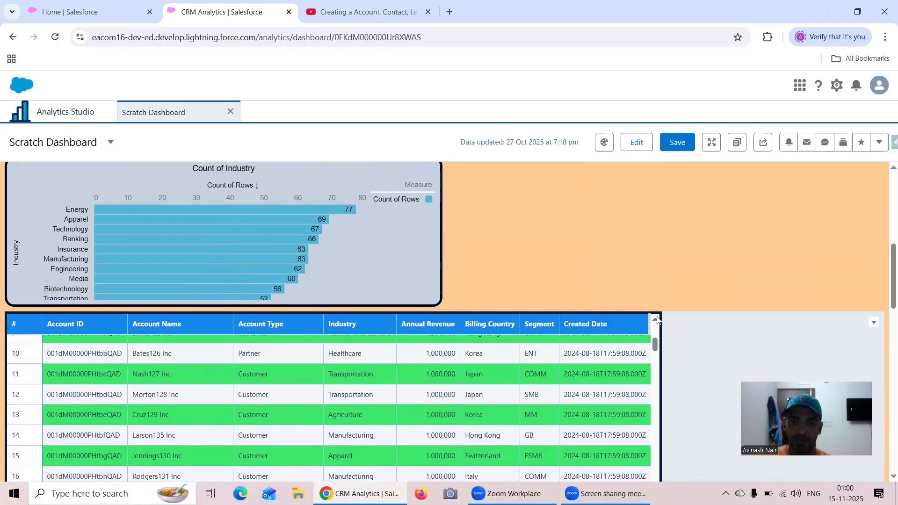
left_click(655, 323)
scroll(650, 325, "up", 2)
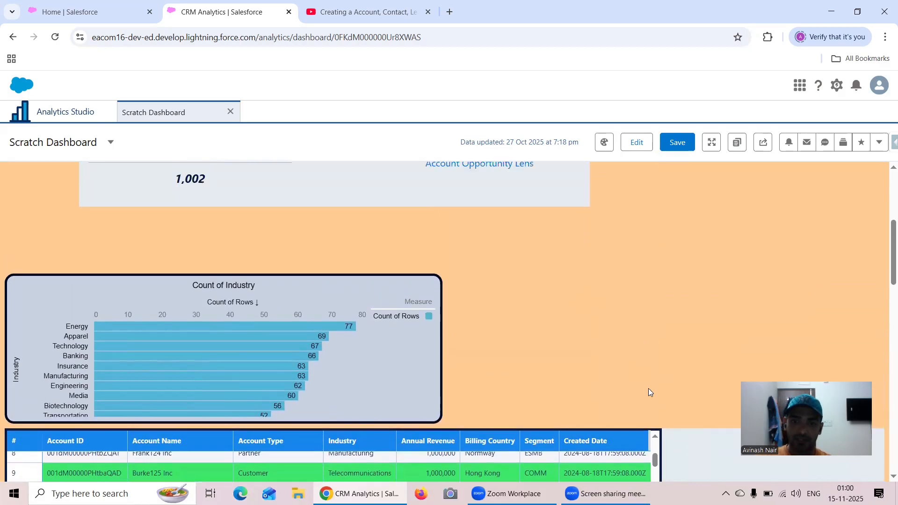
scroll(649, 389, "down", 1)
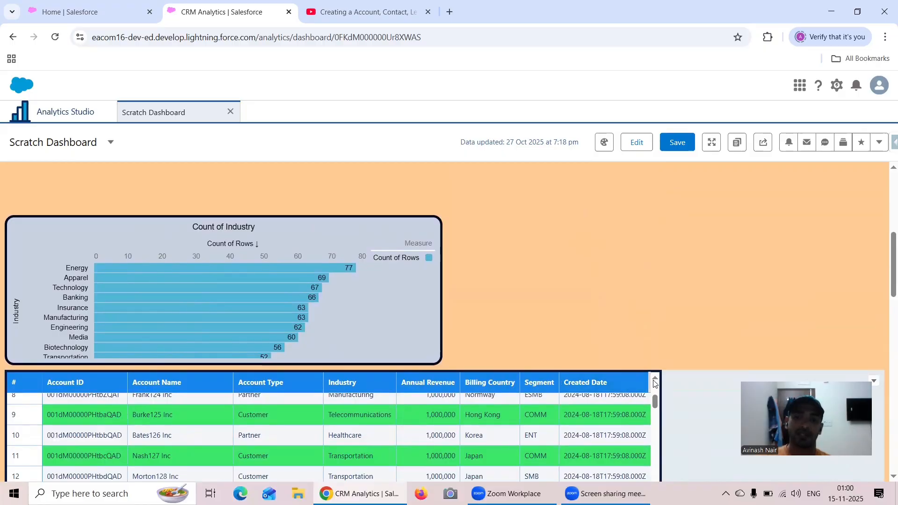
left_click(656, 378)
left_click(655, 378)
left_click(655, 378)
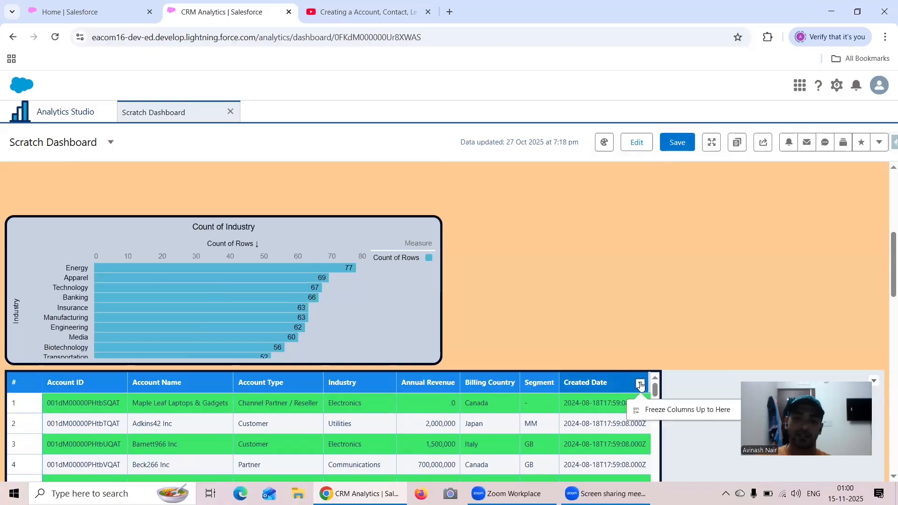
Enable Show widget actions for the accounts table in edit mode and preview the dashboard
left_click(647, 145)
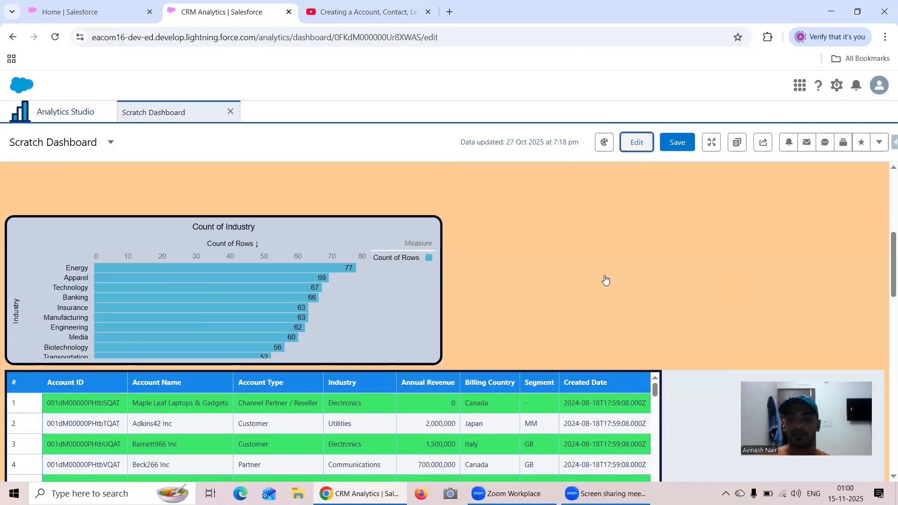
scroll(608, 346, "down", 1)
left_click(605, 339)
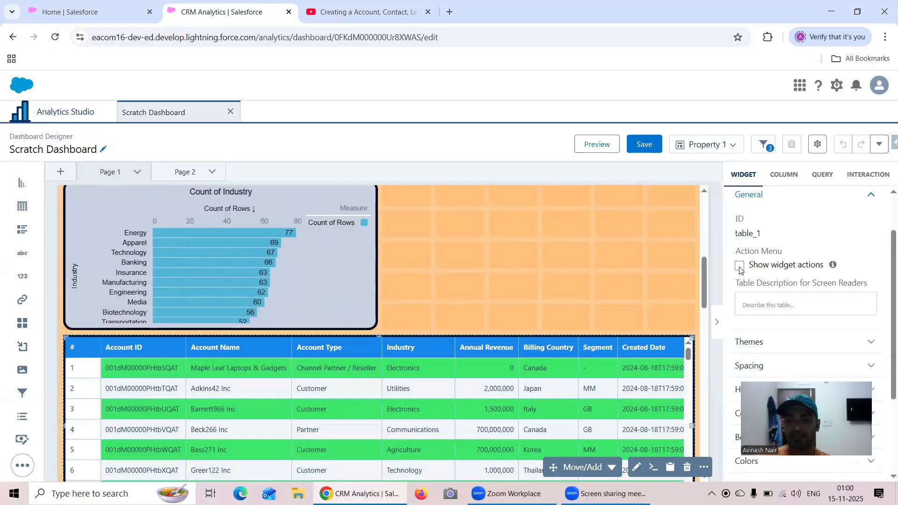
left_click(739, 267)
left_click(597, 144)
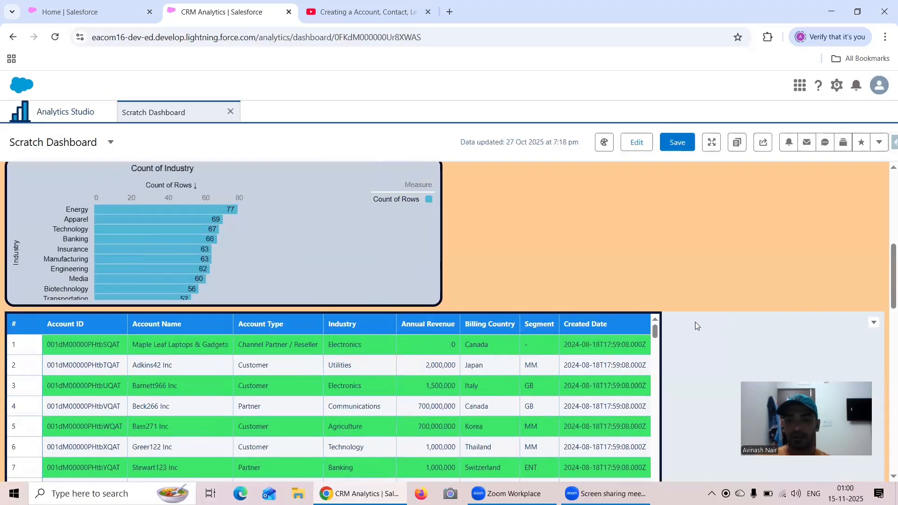
Turn the accounts table's Show widget actions option back off in edit mode and return to preview
left_click(635, 142)
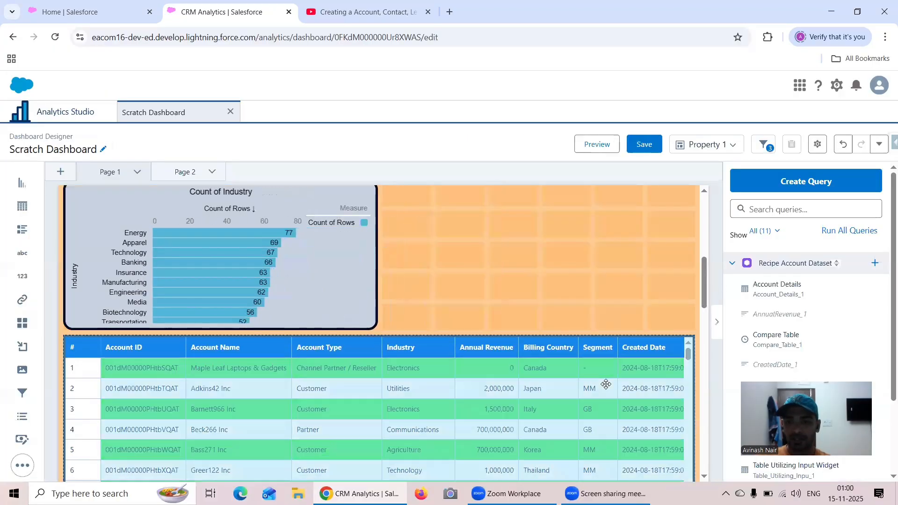
left_click(606, 383)
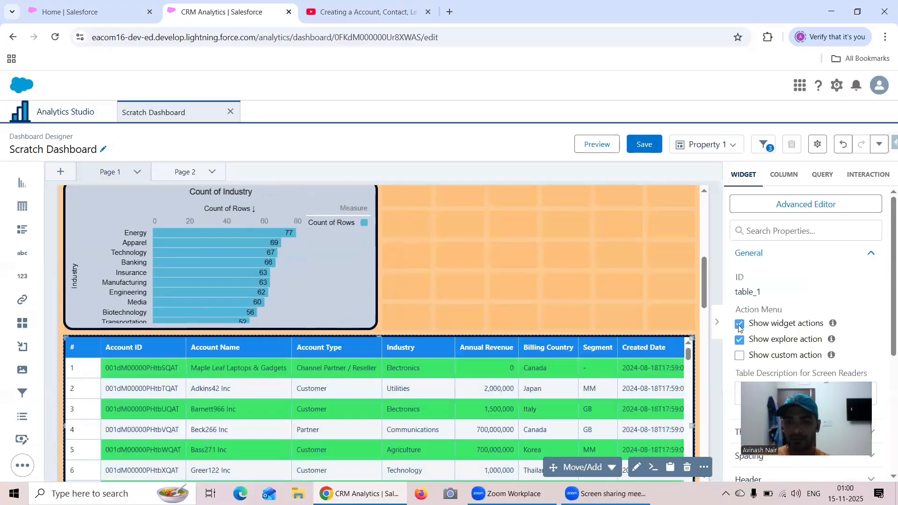
left_click(600, 143)
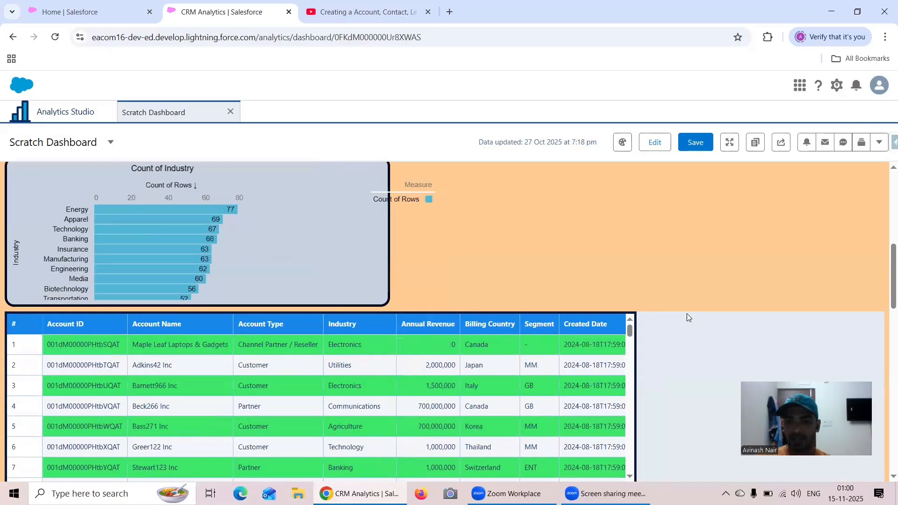
Open the Learn resource from the accounts table's actions, then close the Session 3 video and hide the Learning Resources list
left_click(874, 323)
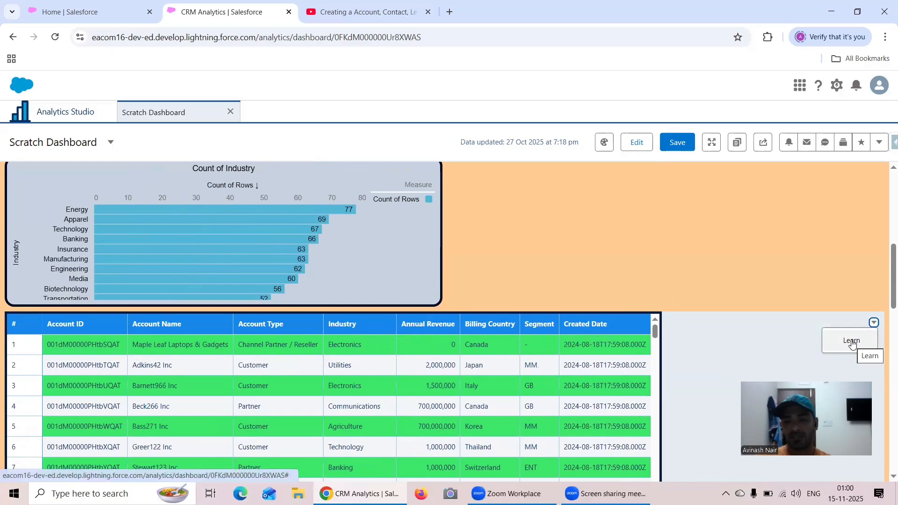
left_click(853, 342)
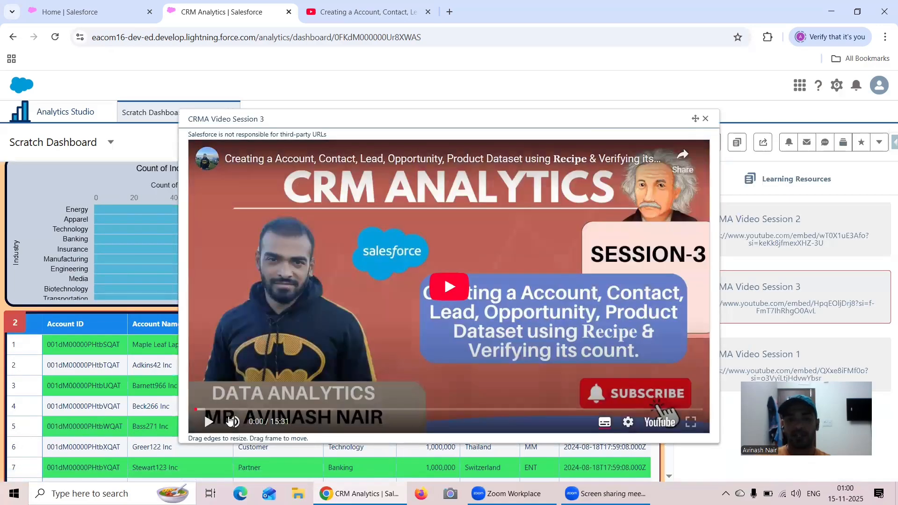
left_click(705, 119)
left_click(737, 142)
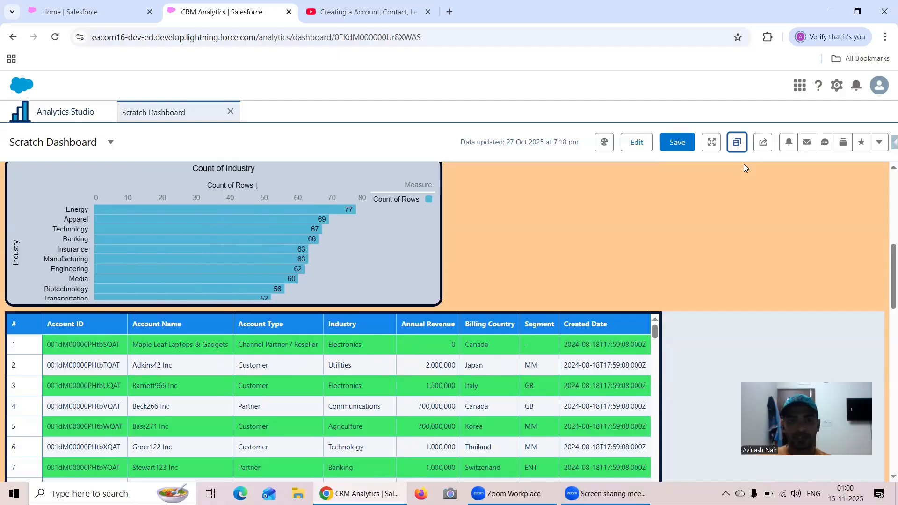
Return to edit mode and review the Onboarding resource settings of the Count of Industry chart
left_click(636, 142)
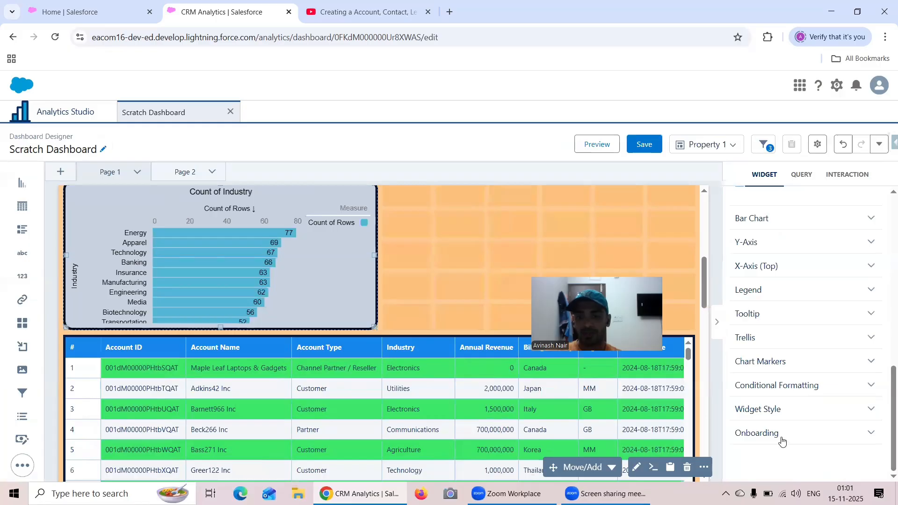
left_click(780, 438)
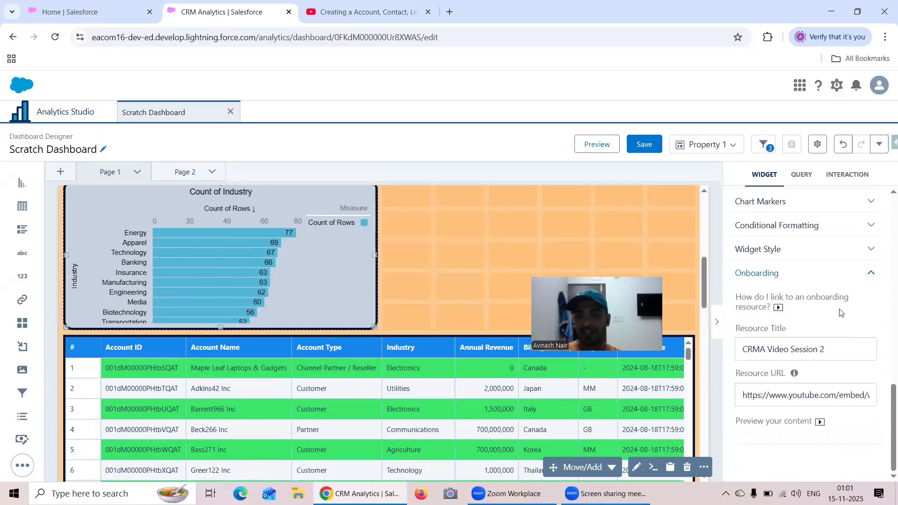